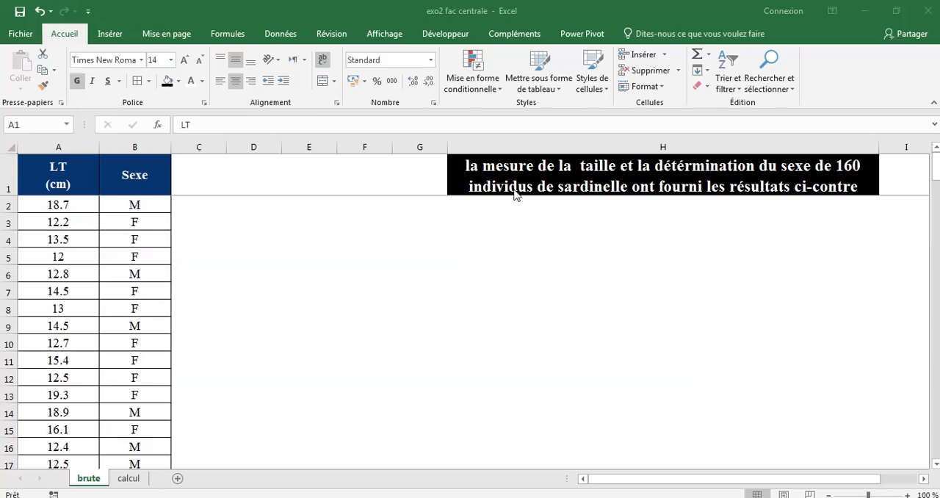
Examine the LT (cm) and Sexe data on the brute sheet, from the first record down to row 161
left_click(72, 176)
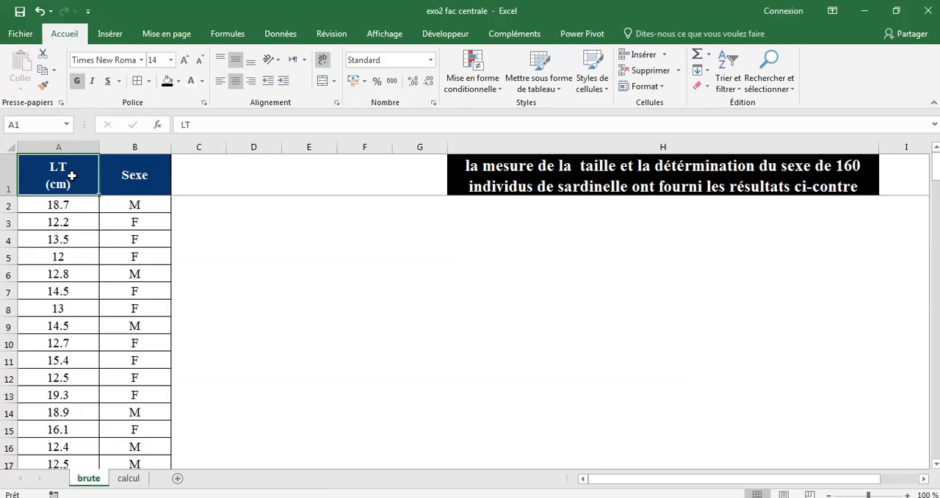
left_click(75, 207)
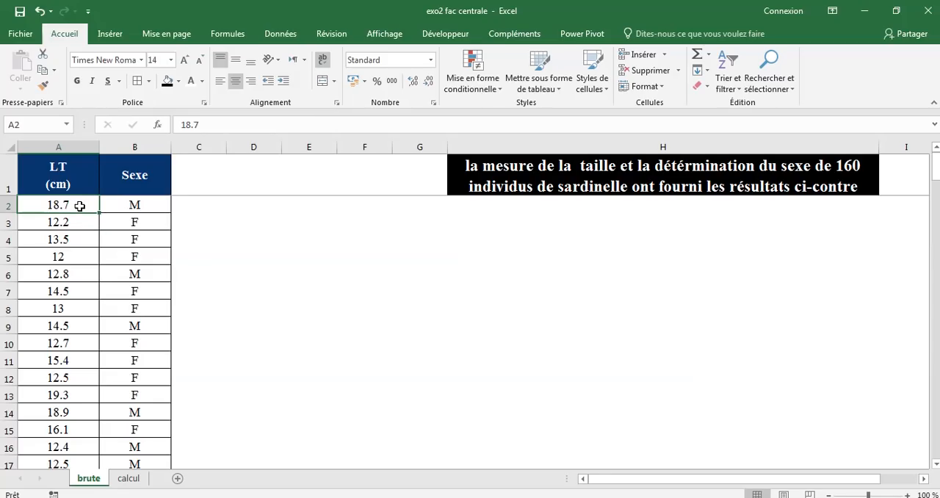
left_click(128, 206)
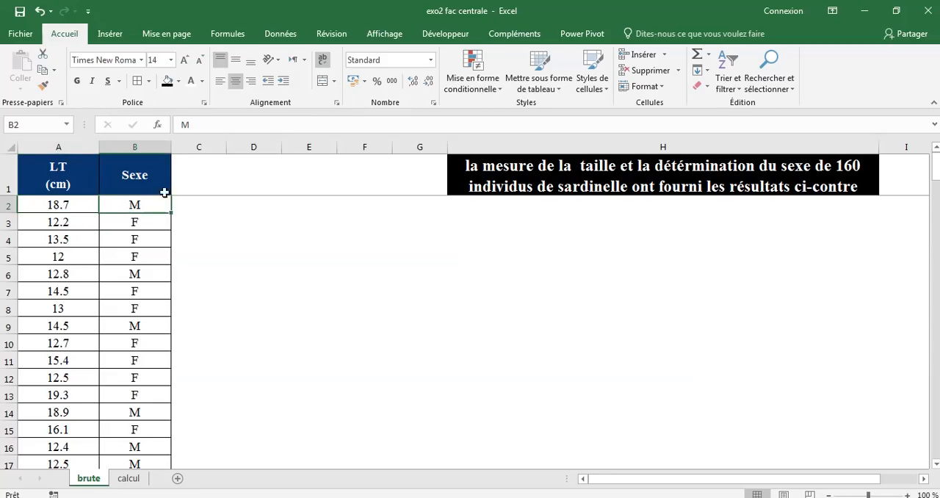
left_click(83, 207)
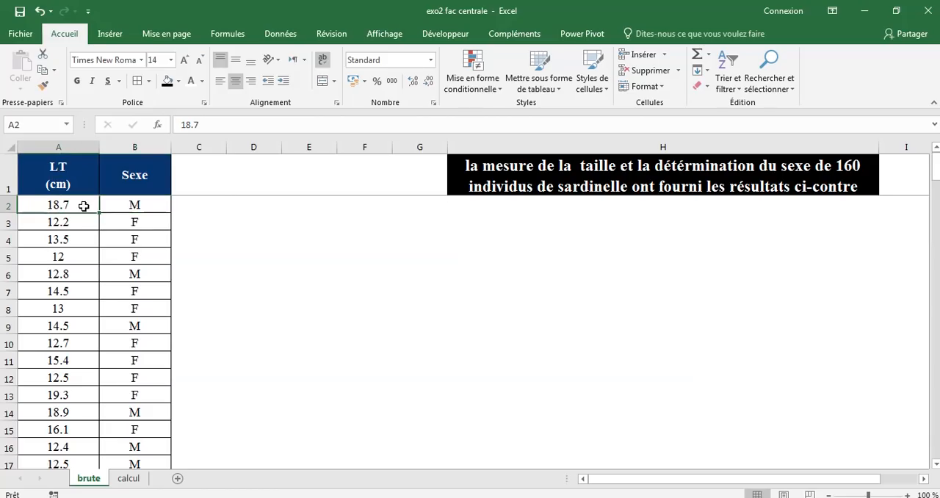
left_click(129, 207)
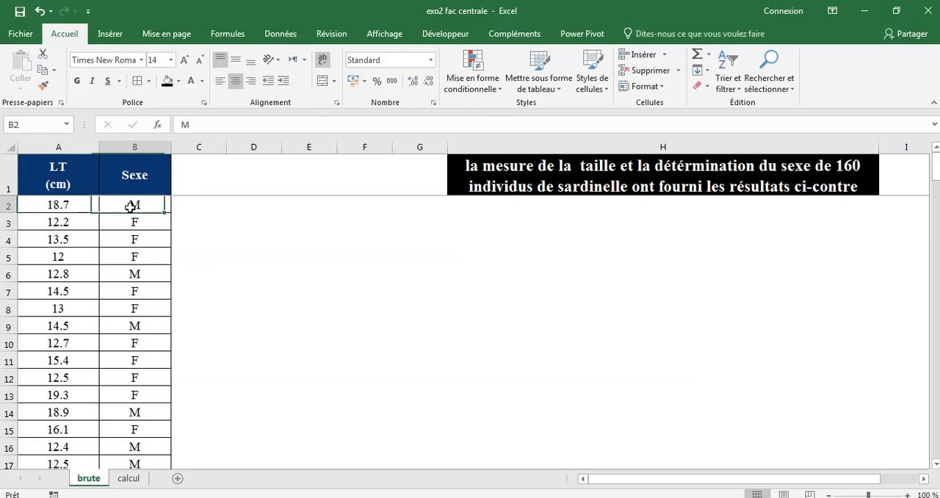
left_click(50, 174)
scroll(59, 197, "down", 10)
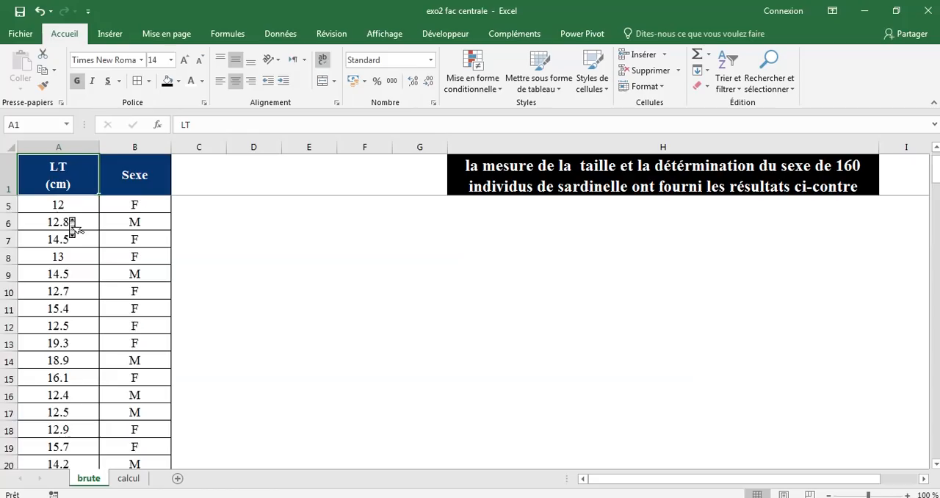
scroll(69, 218, "down", 13)
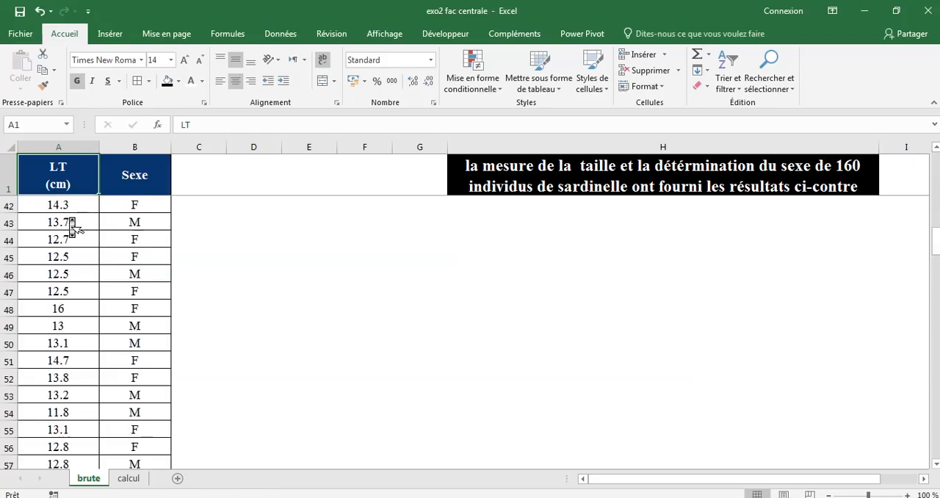
scroll(69, 218, "down", 19)
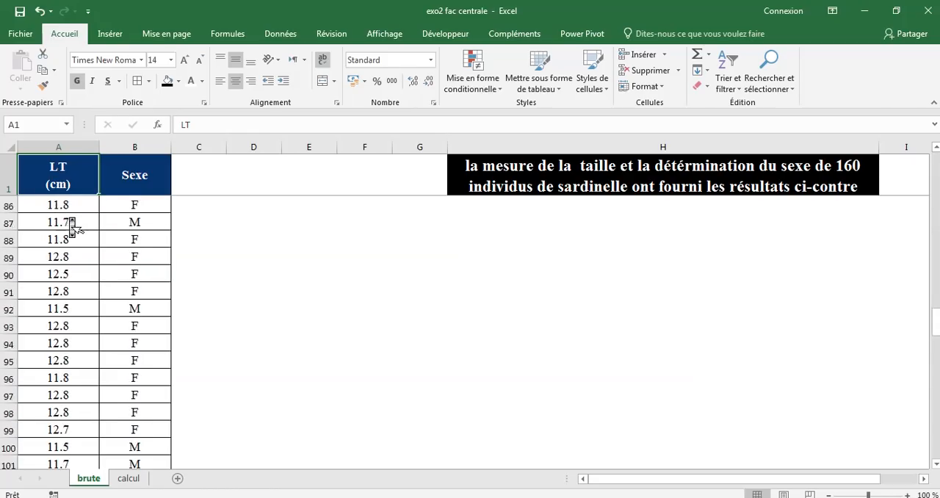
scroll(69, 218, "down", 10)
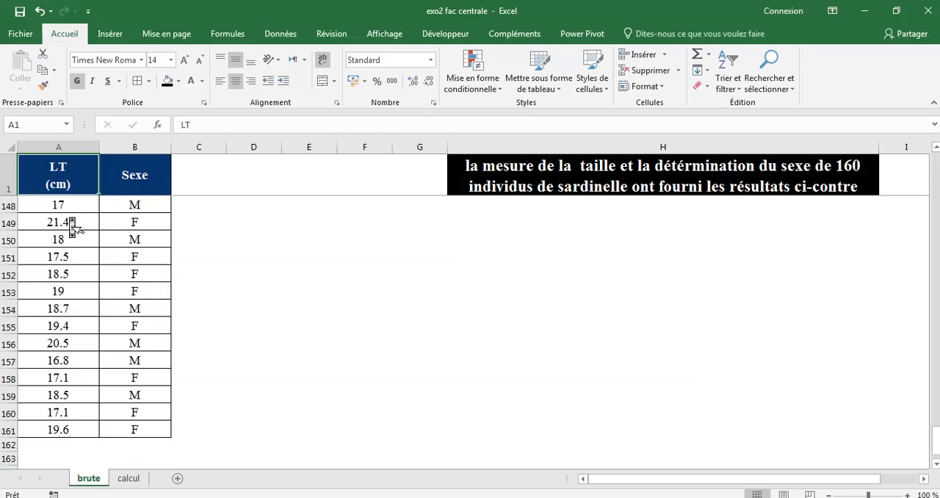
scroll(68, 218, "up", 1)
scroll(68, 218, "up", 20)
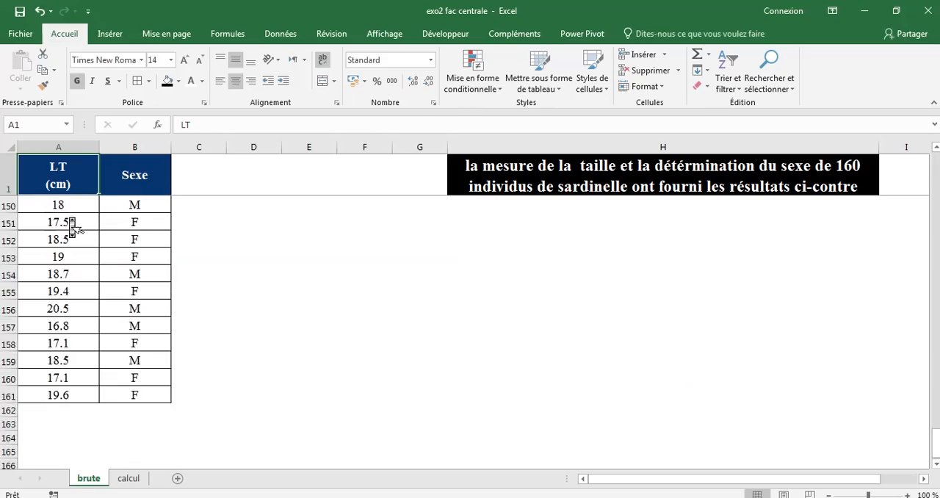
scroll(69, 218, "up", 19)
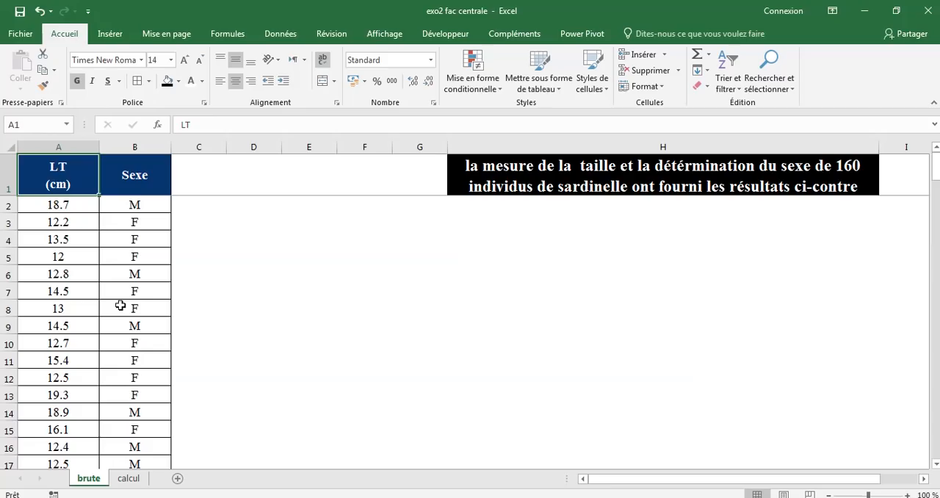
On the calcul sheet, examine the classes, effectifs and xi columns for the first size class, [11 ; 12[
left_click(128, 478)
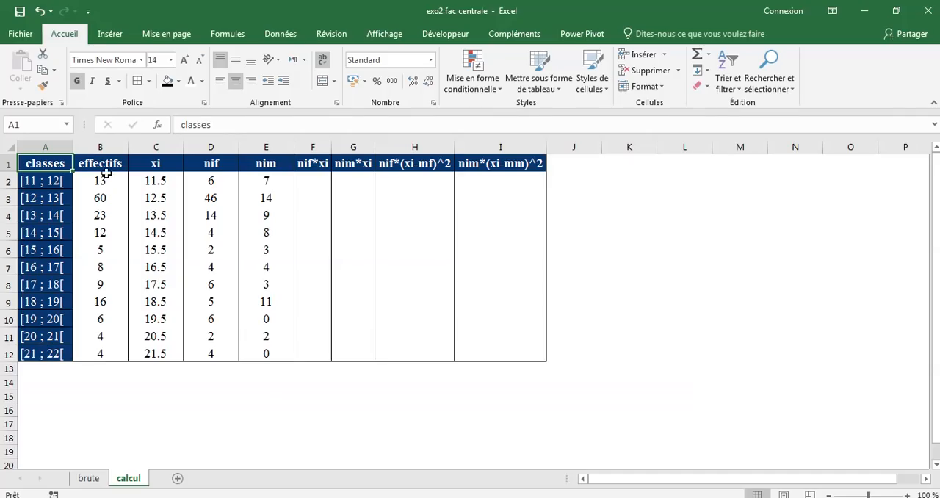
left_click(113, 167)
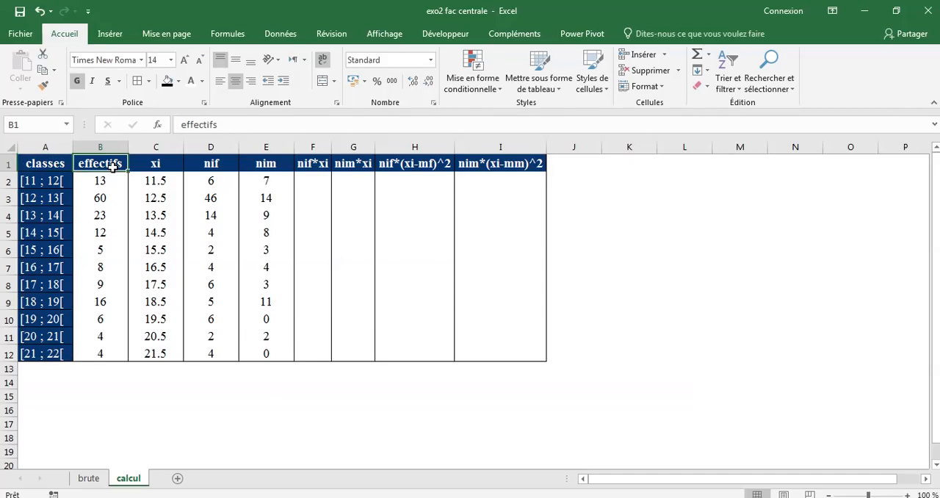
left_click(115, 181)
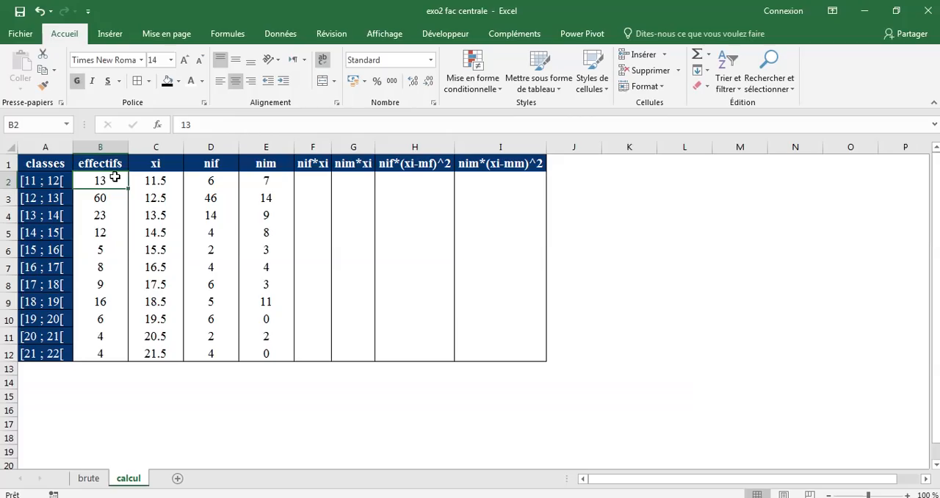
left_click(47, 183)
left_click(107, 183)
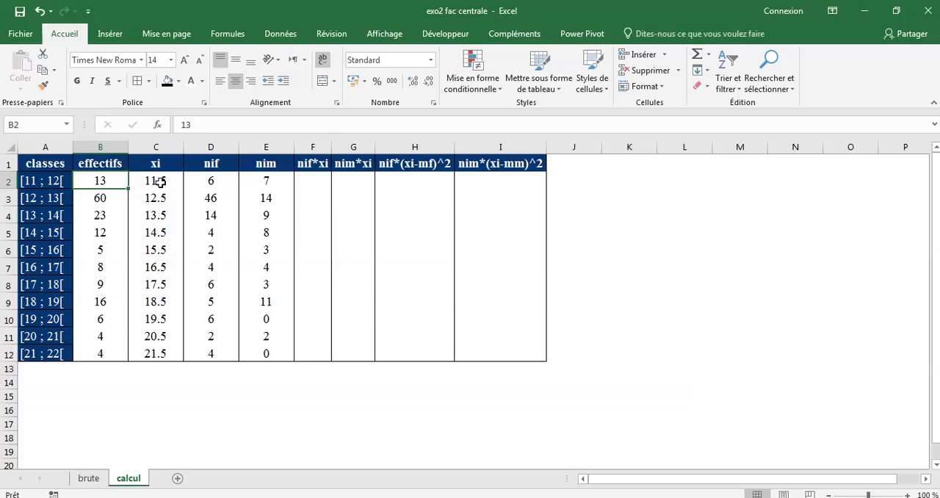
left_click(162, 183)
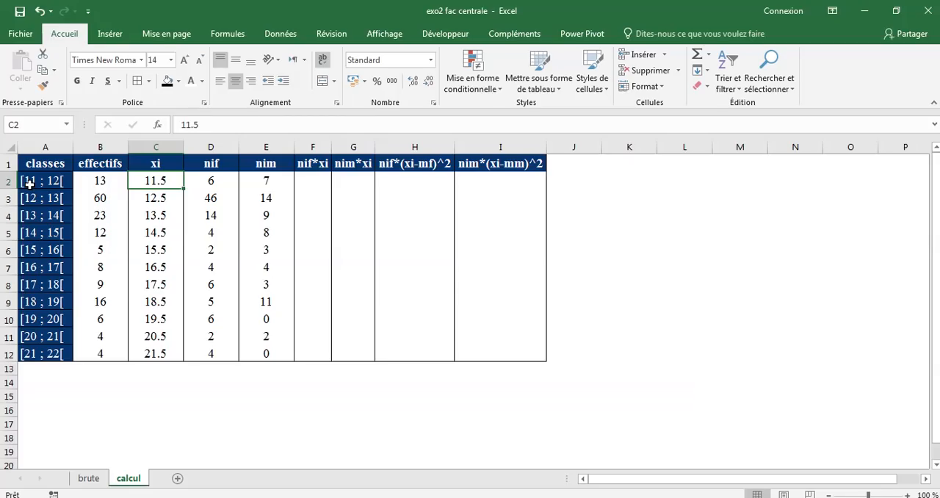
left_click(29, 184)
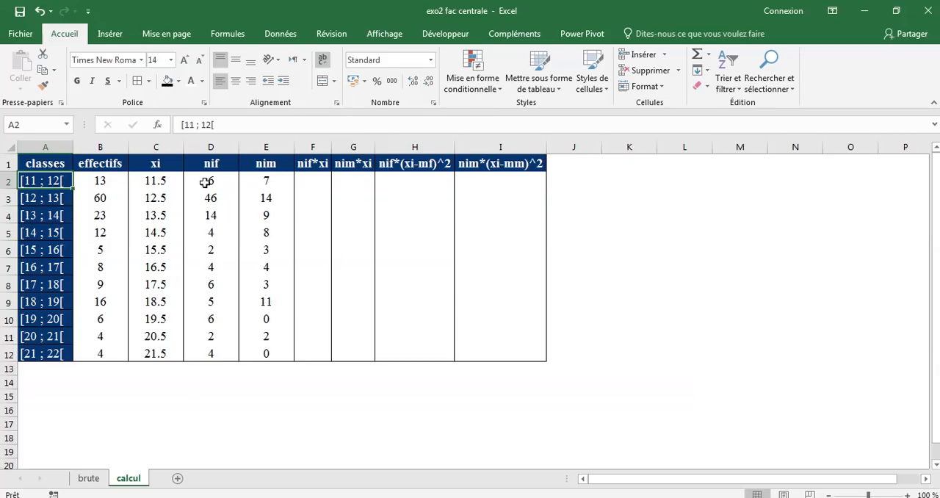
Examine the nif and nim columns, which hold the female and male counts for each size class
left_click(209, 182)
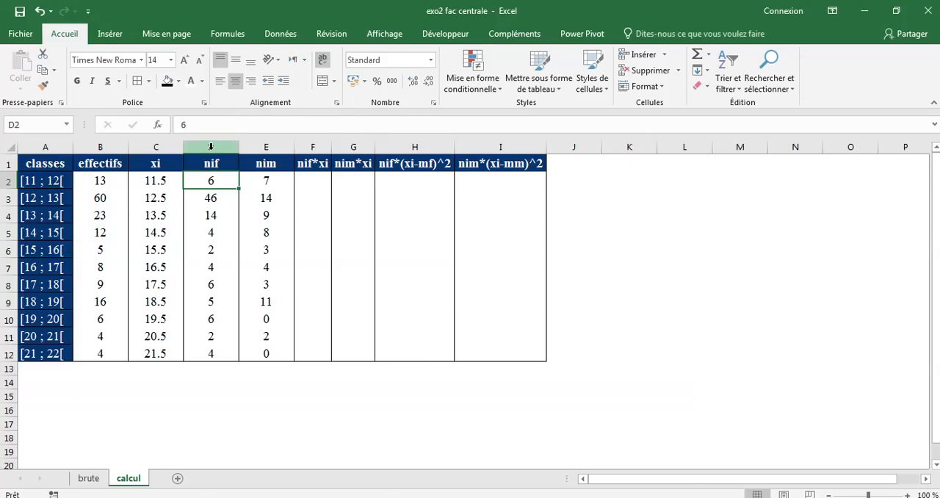
left_click(211, 144)
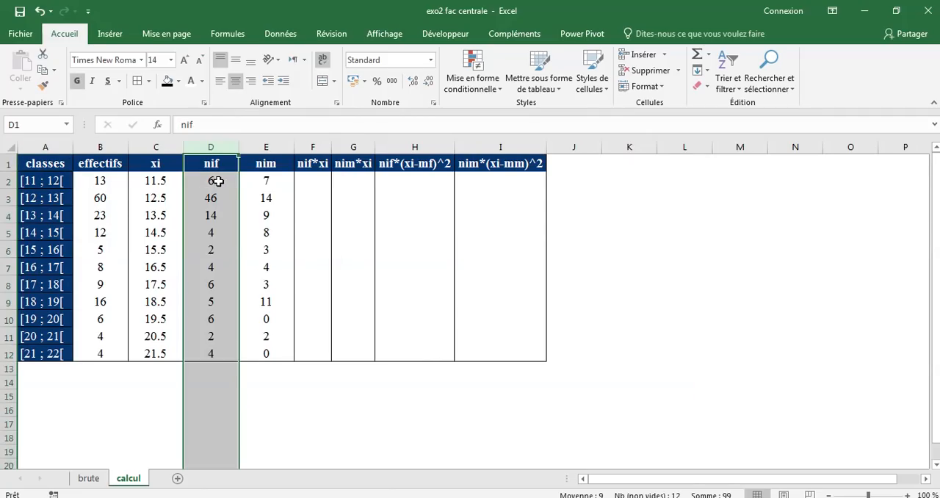
left_click(216, 182)
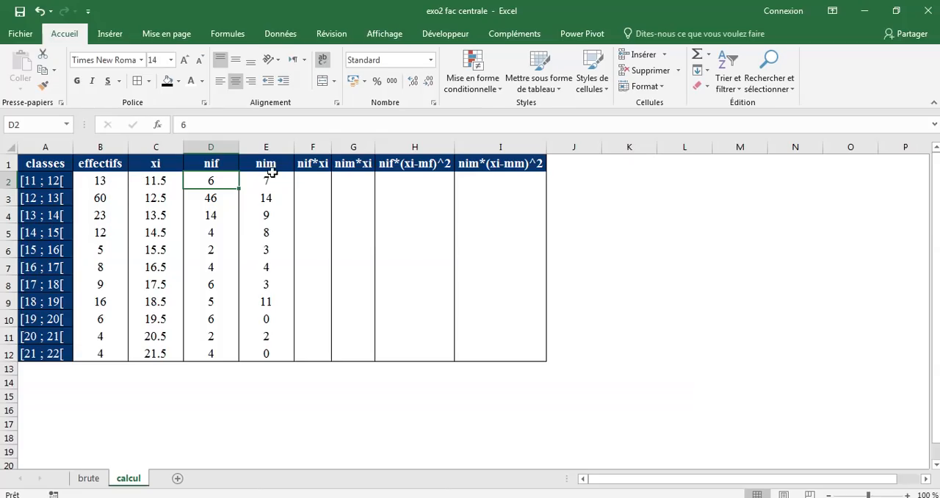
left_click(283, 179)
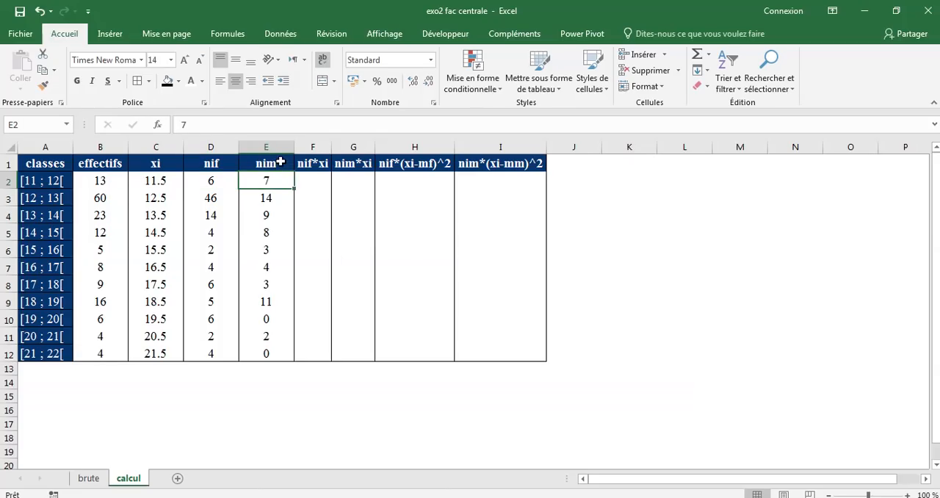
left_click(280, 162)
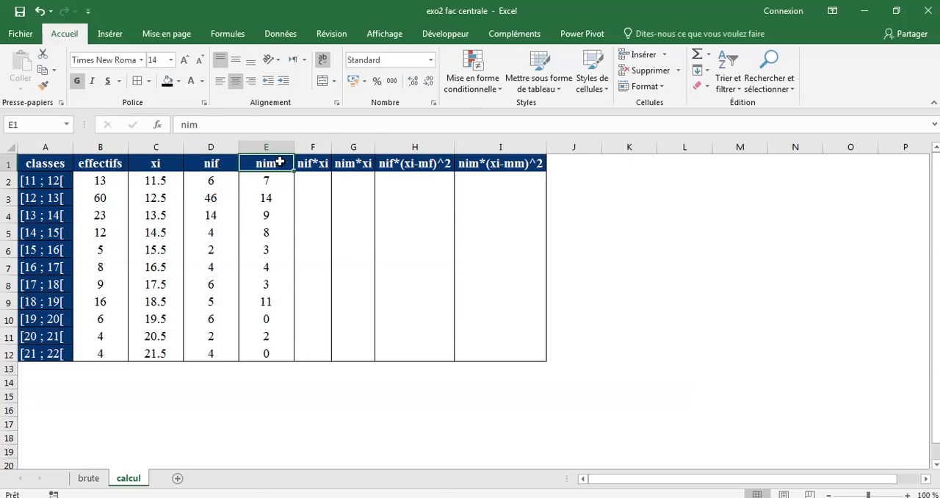
Review the LT and Sexe entries in the first records of the brute sheet, comparing male and female individuals
left_click(88, 479)
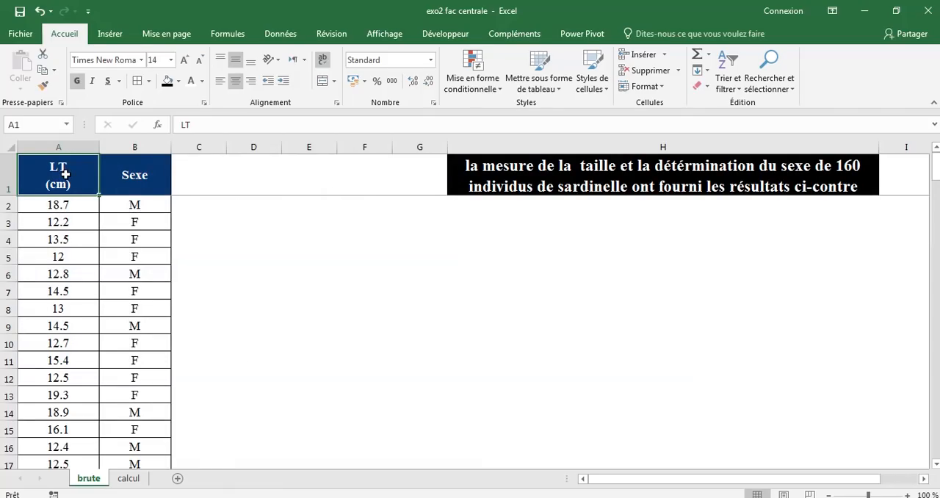
left_click(69, 205)
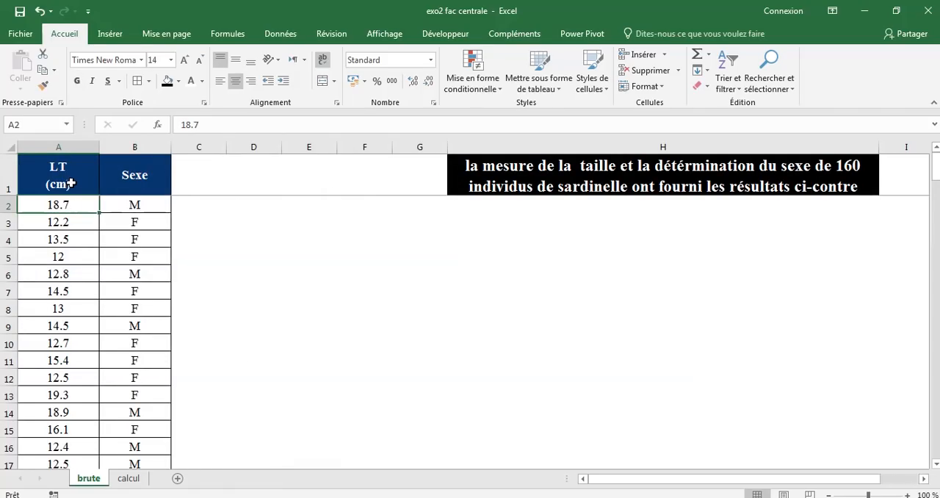
left_click(70, 179)
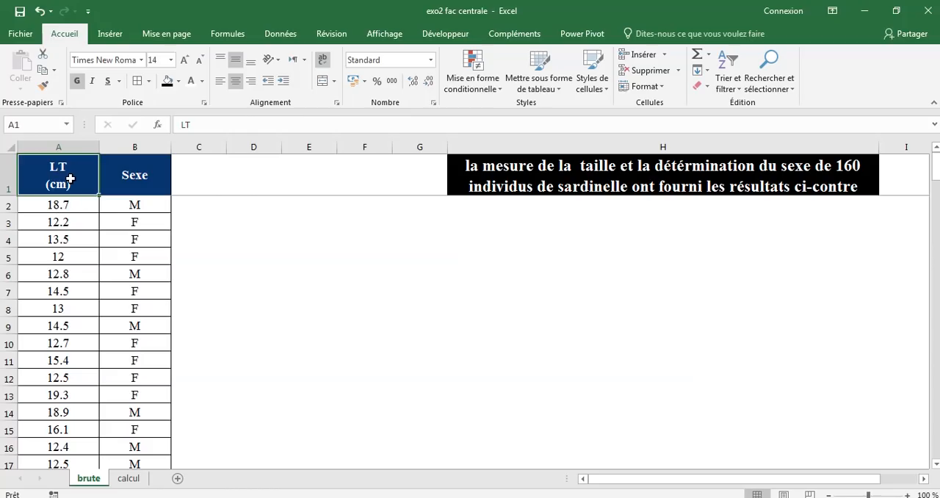
left_click(66, 205)
left_click(140, 190)
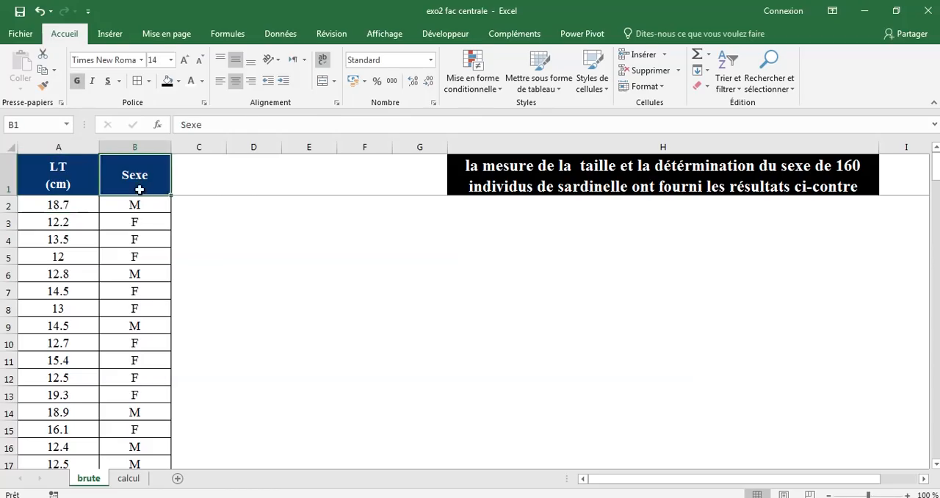
left_click(138, 204)
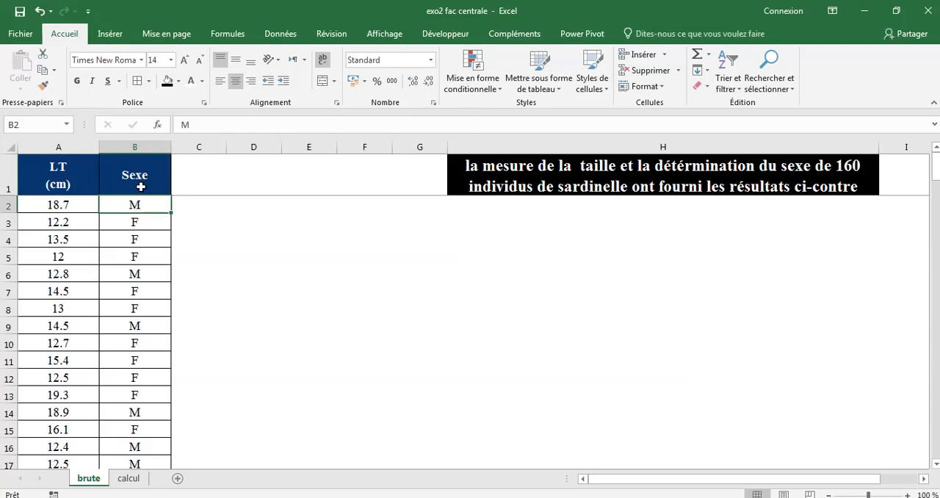
left_click(147, 219)
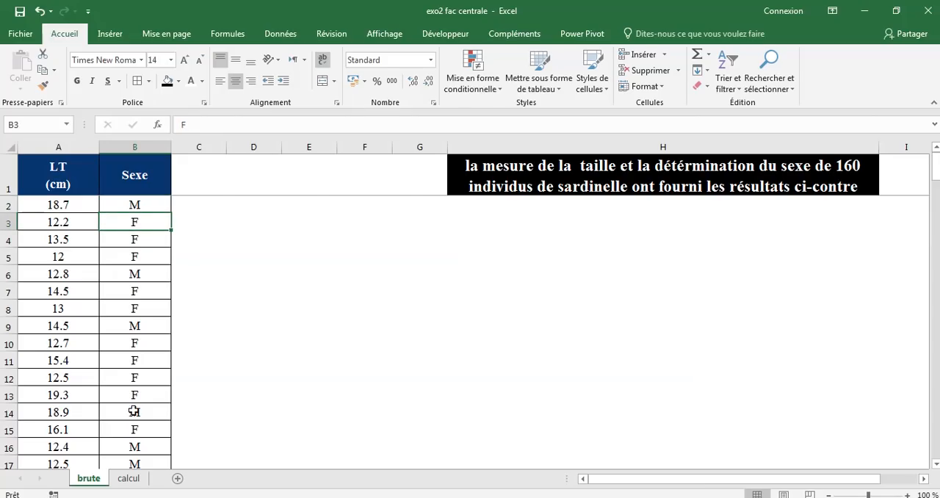
Return to the calcul sheet and compare the nif and nim counts of the first size class
left_click(126, 481)
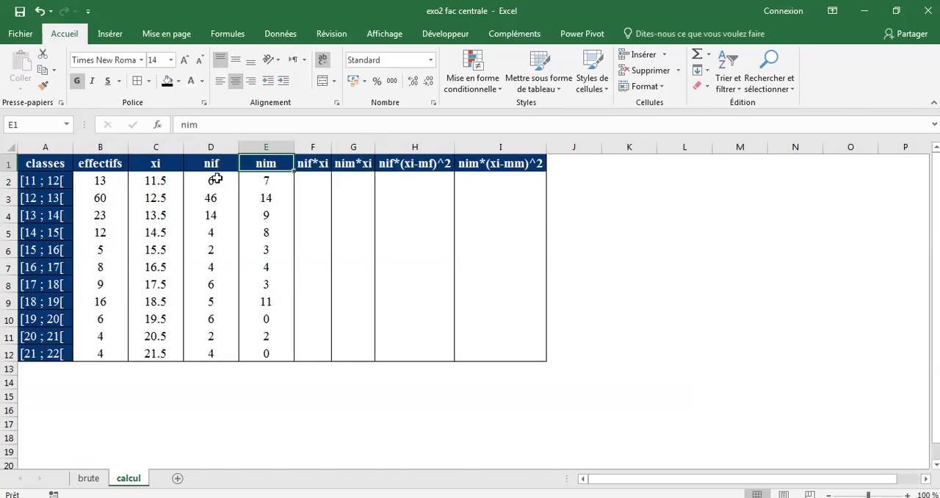
left_click(216, 178)
left_click(272, 184)
left_click(221, 182)
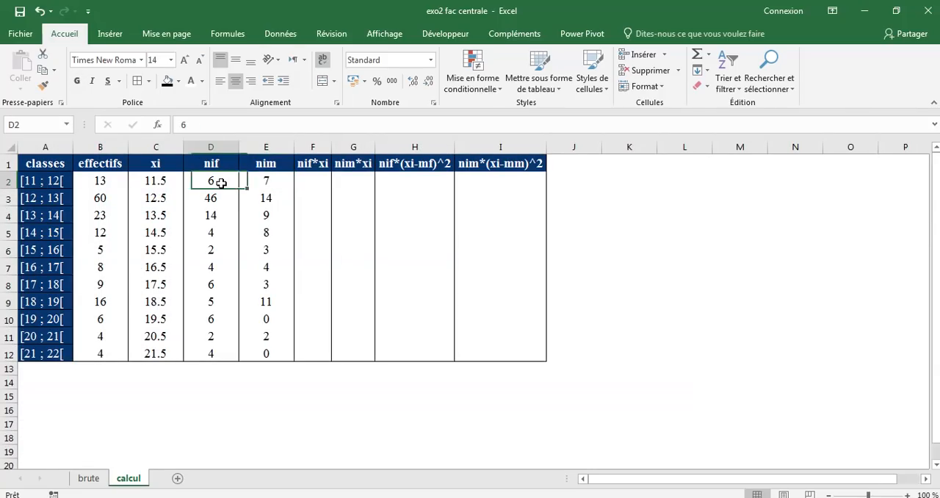
left_click(280, 181)
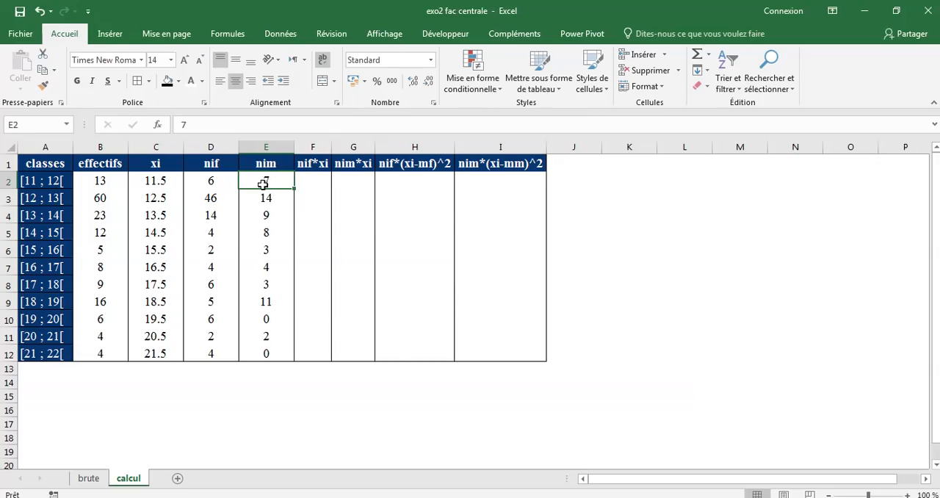
Switch to the PowerPoint presentation "moyenne et var" and consult the mean and variance formulas on slide 3
left_click(229, 497)
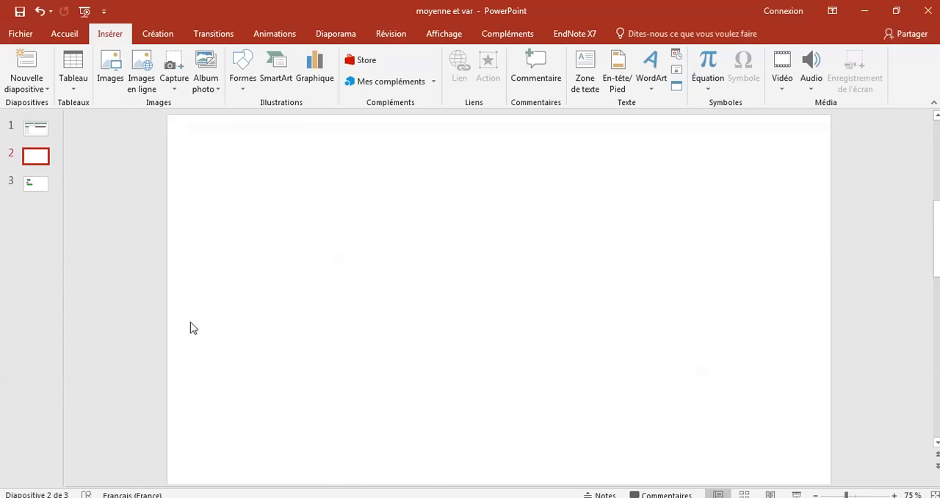
left_click(36, 189)
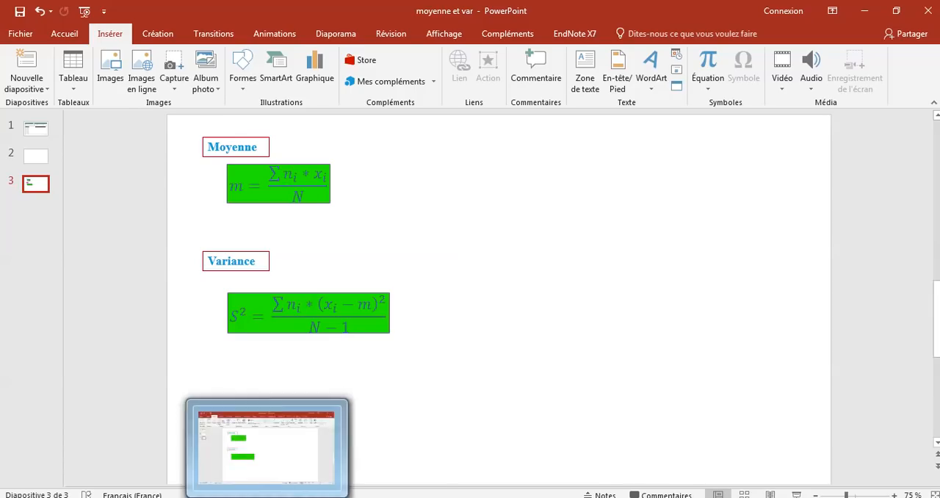
Switch back to the Excel workbook and compute nif*xi for the first size class with =D2*C2 in cell F2
left_click(380, 497)
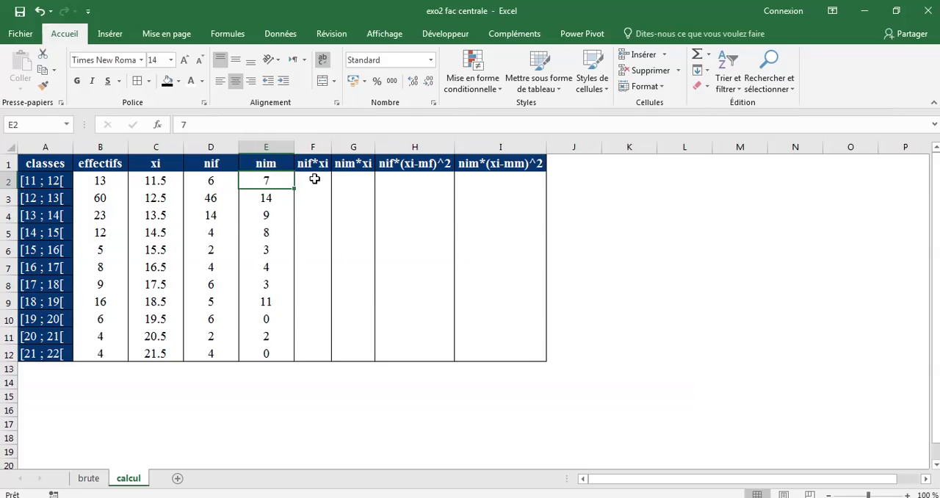
left_click(314, 178)
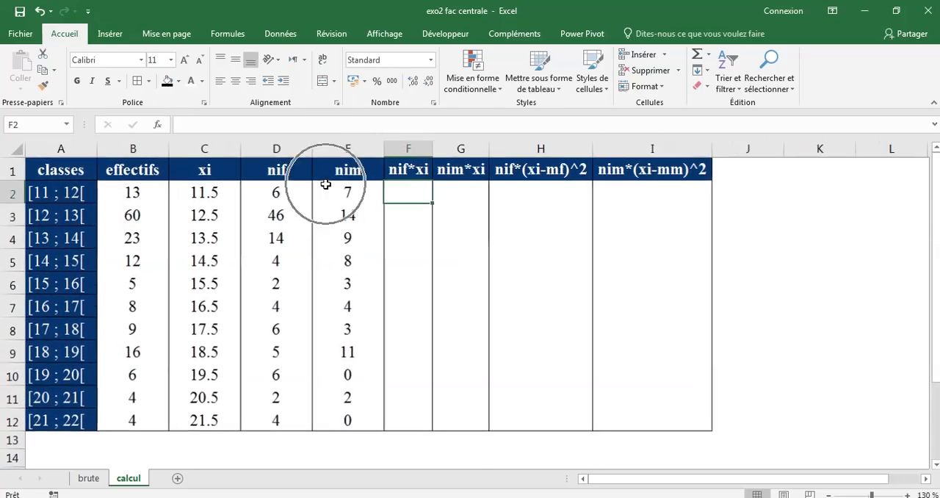
scroll(325, 184, "up", 4)
scroll(508, 281, "up", 1)
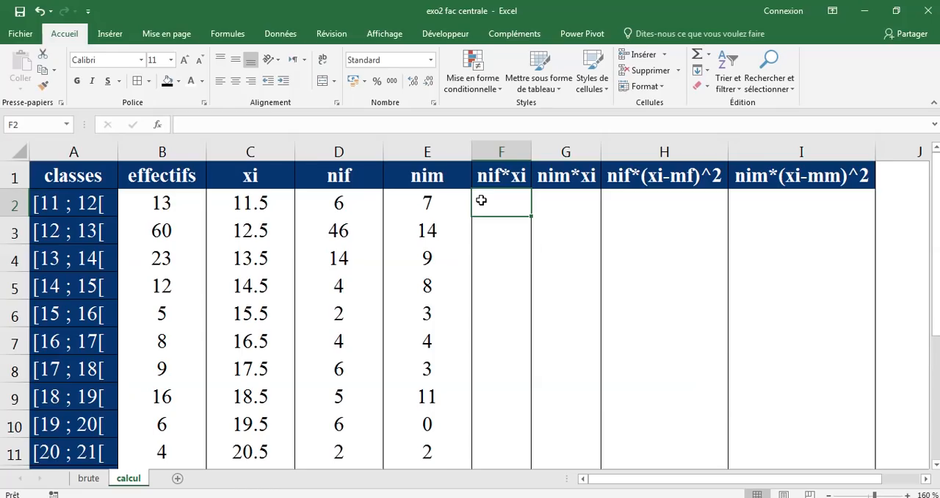
type("=")
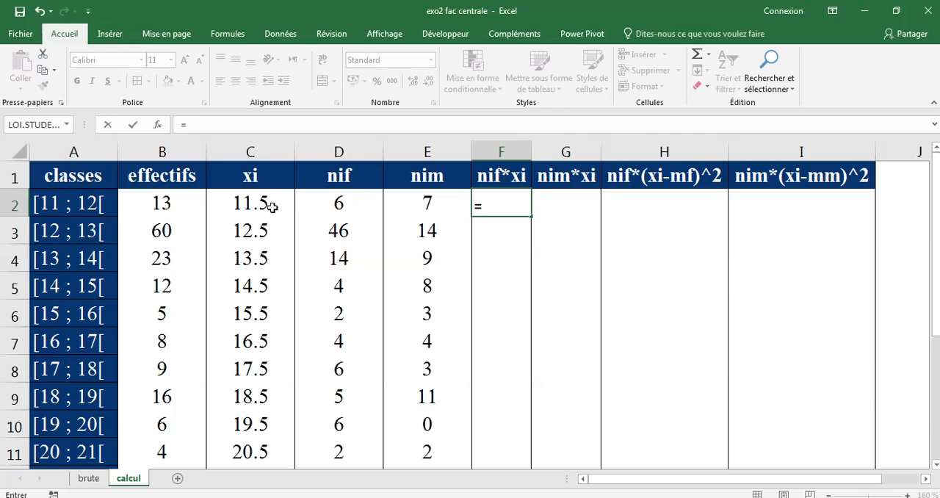
left_click(362, 204)
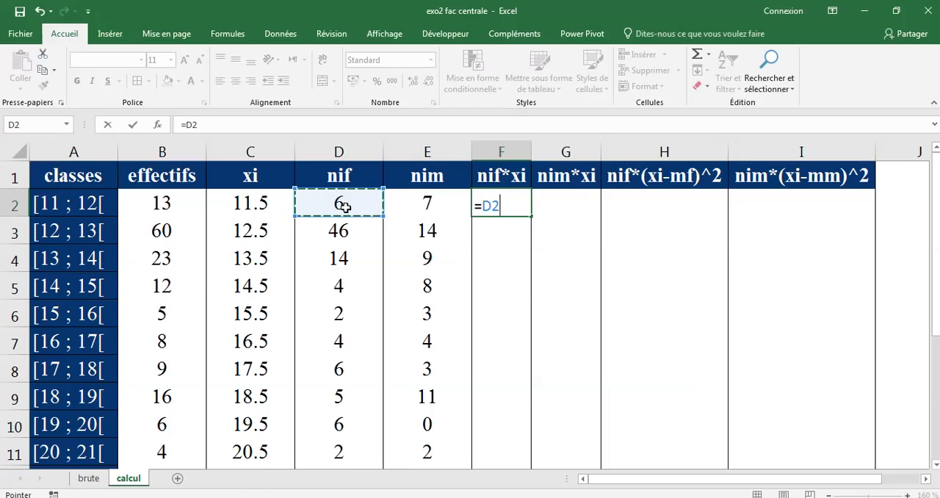
type("ù")
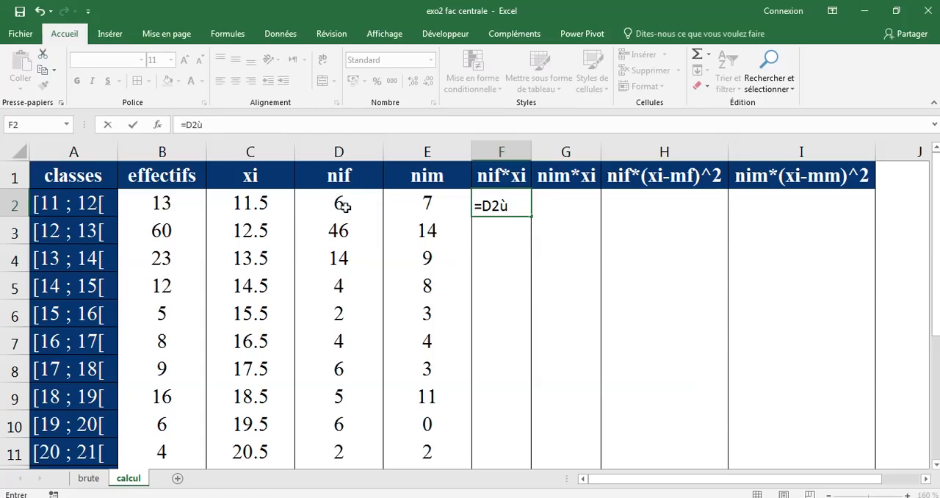
key("BackSpace")
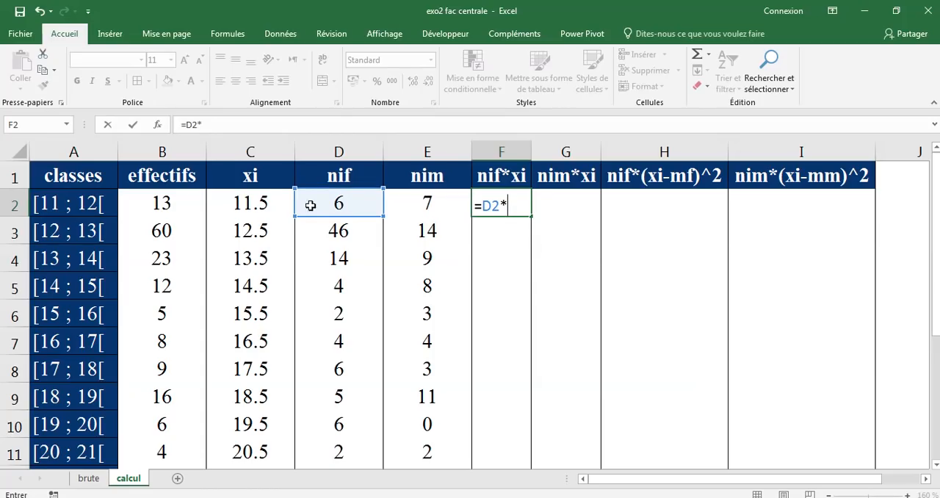
left_click(266, 201)
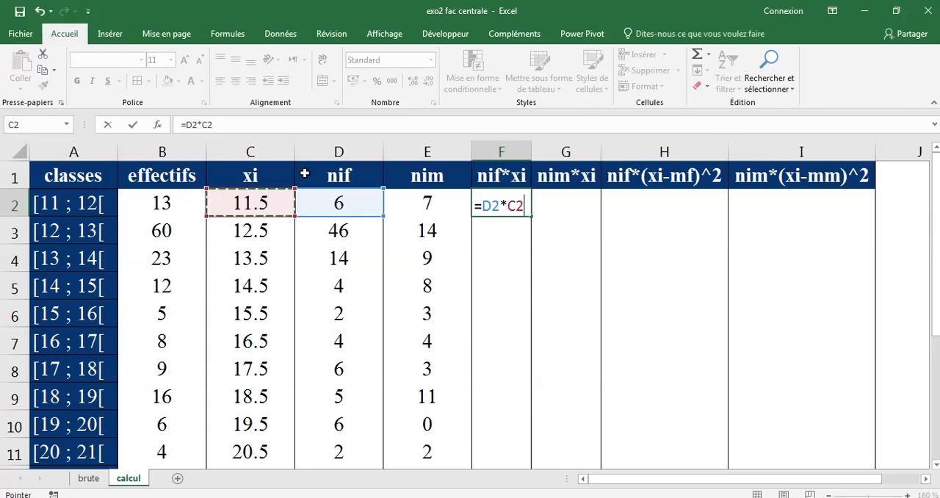
left_click(133, 126)
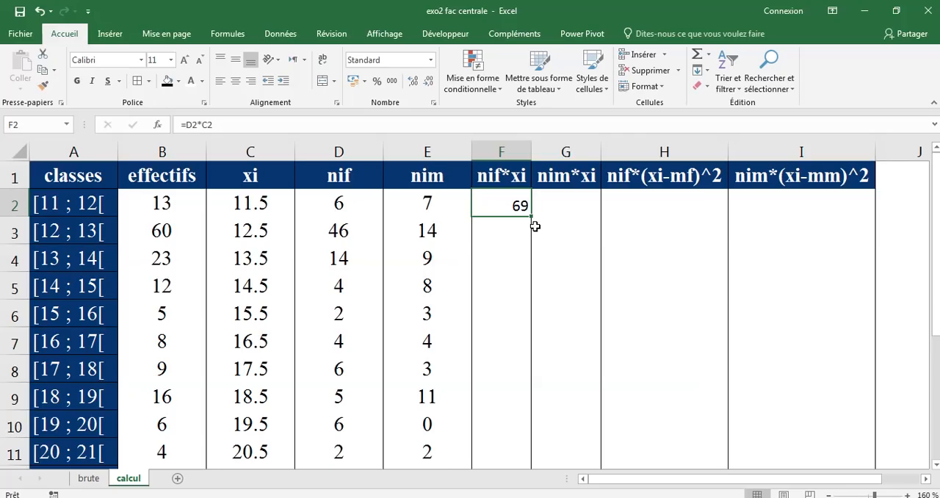
Fill the nif*xi formula from F2 down through F12 for all remaining size classes
left_click_drag(532, 216, 512, 431)
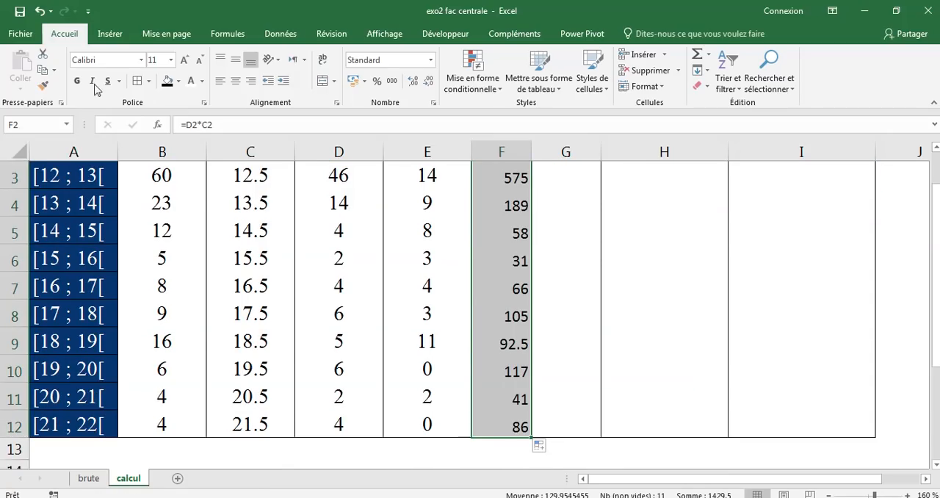
left_click(39, 11)
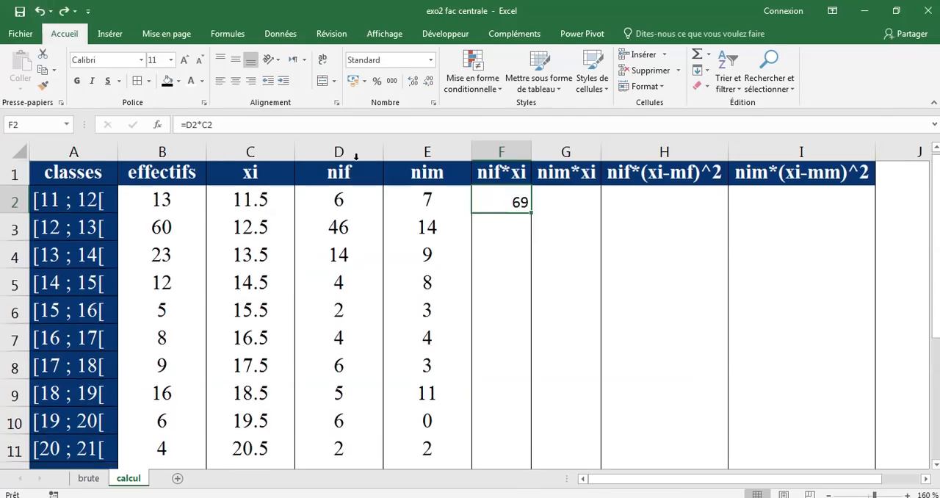
double_click(533, 217)
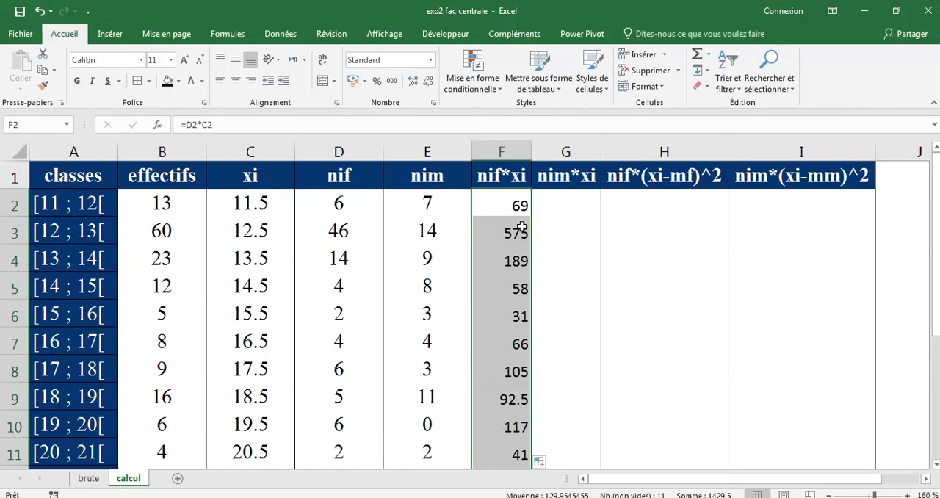
scroll(509, 265, "down", 1)
scroll(509, 265, "up", 1)
Compute nim*xi for the first size class with the formula =E2*C2 in cell G2
left_click(543, 210)
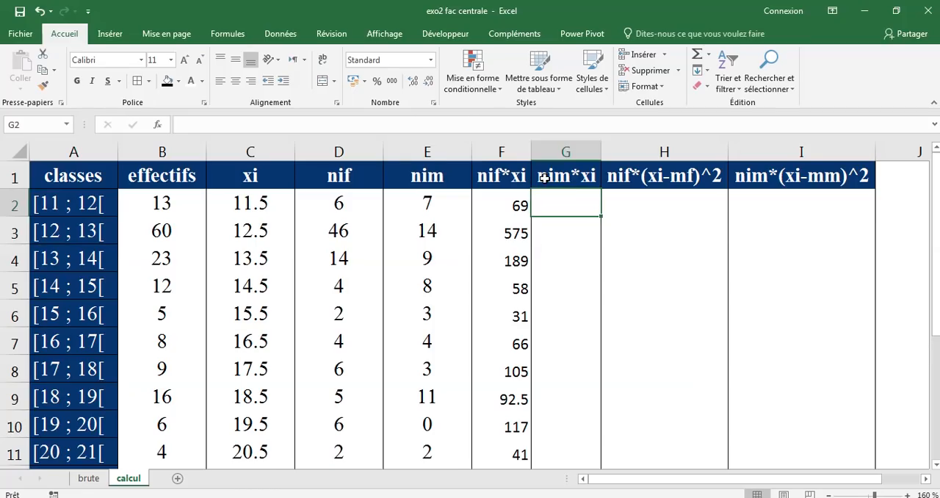
left_click(441, 198)
left_click(564, 205)
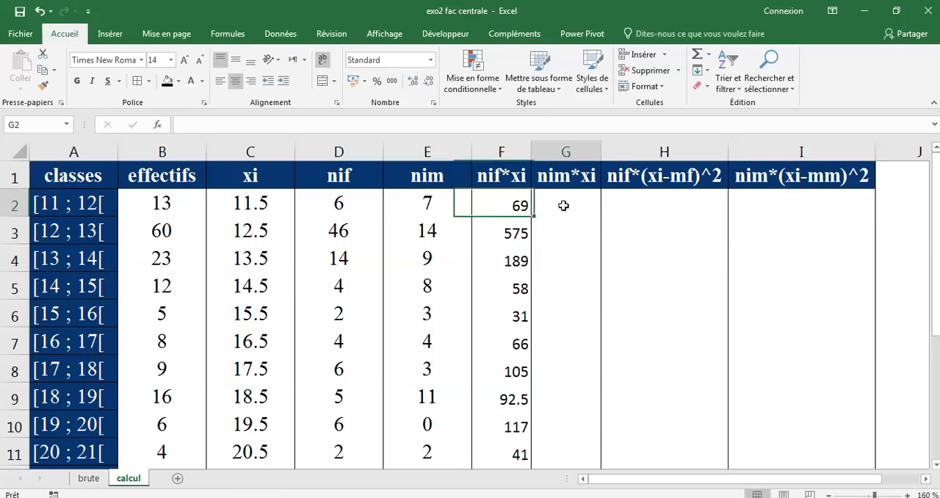
type("=")
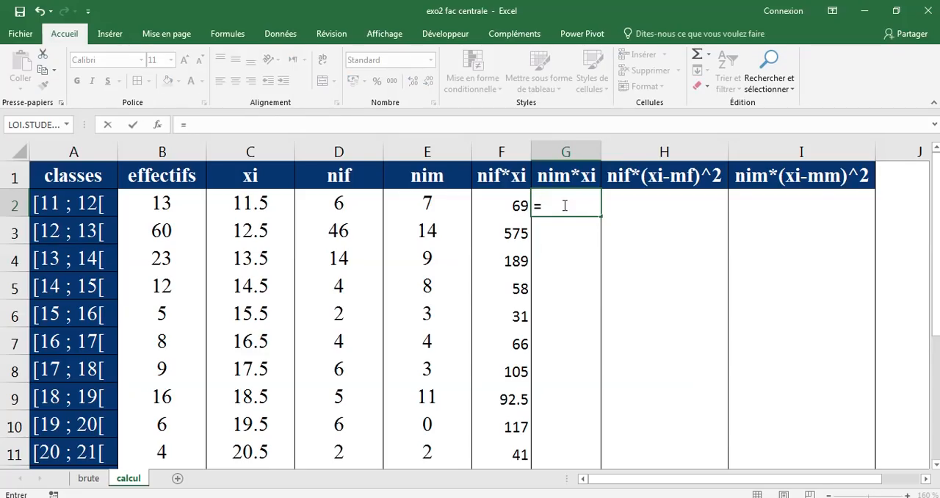
left_click(433, 204)
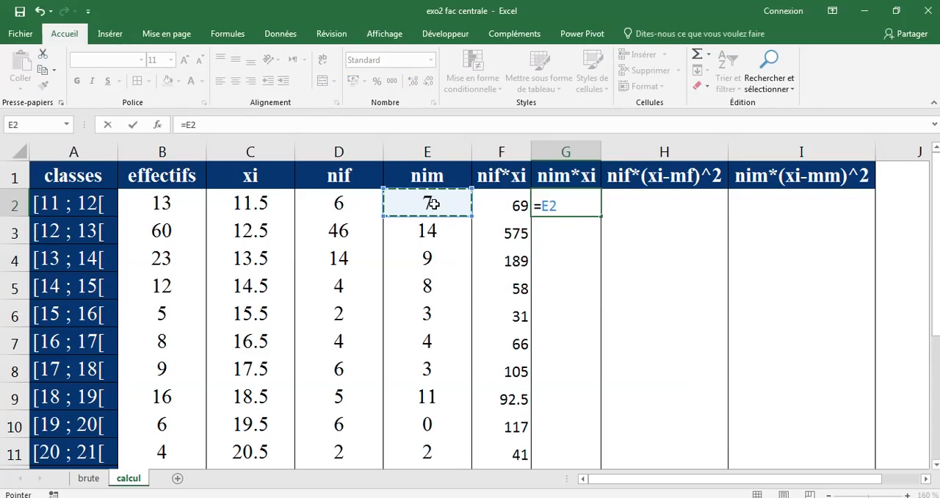
type("*")
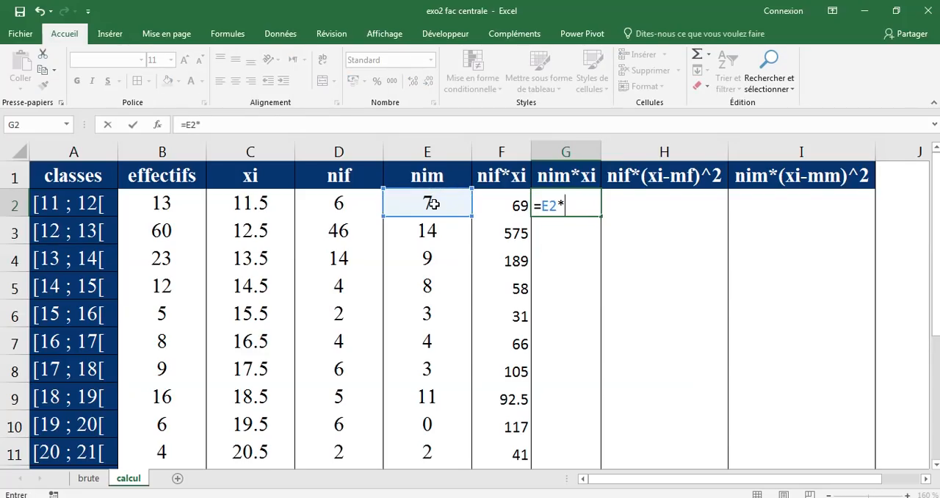
left_click(272, 205)
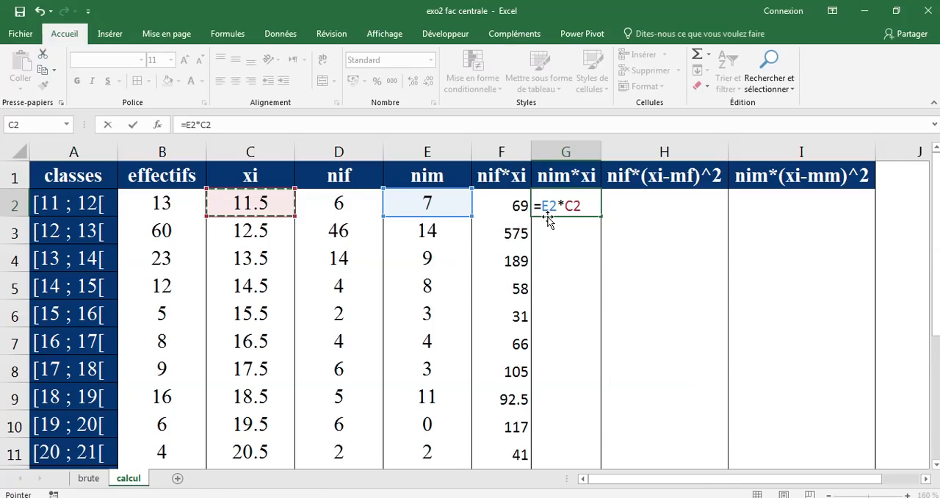
left_click(133, 124)
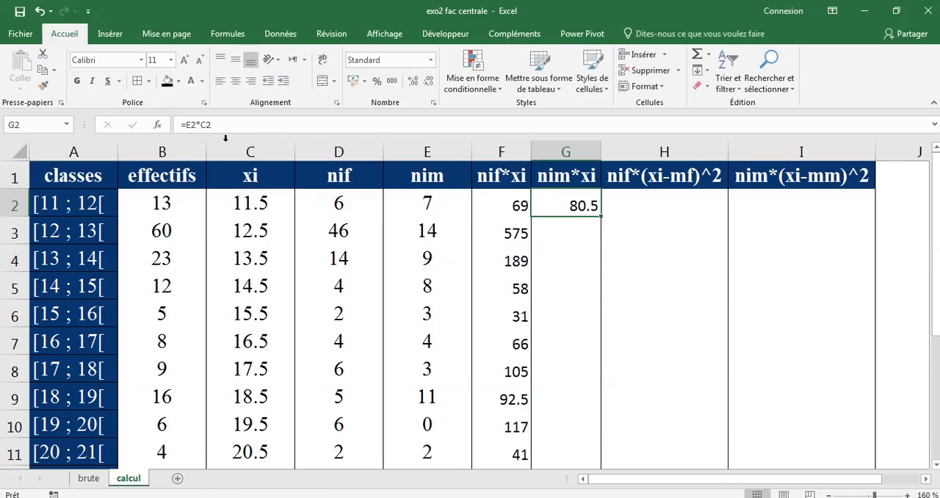
Fill the nim*xi formula from G2 down through G12 and check both product columns
double_click(601, 215)
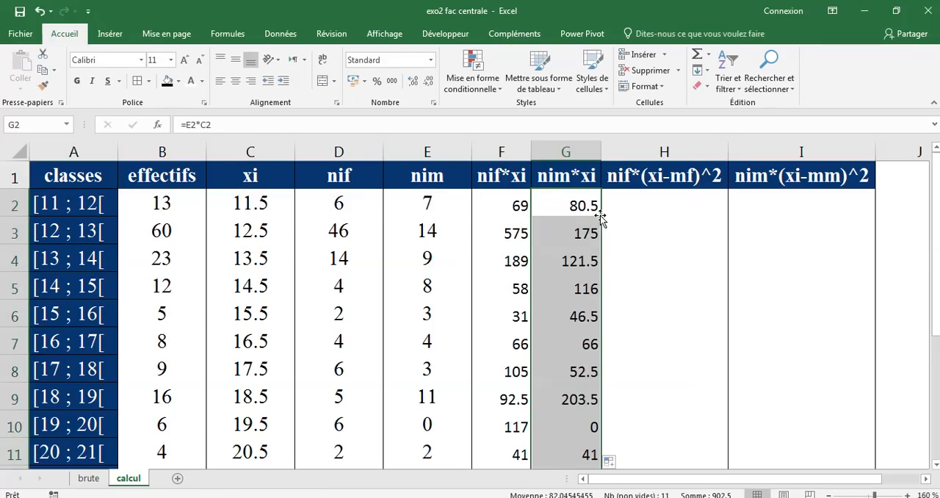
scroll(600, 217, "down", 3)
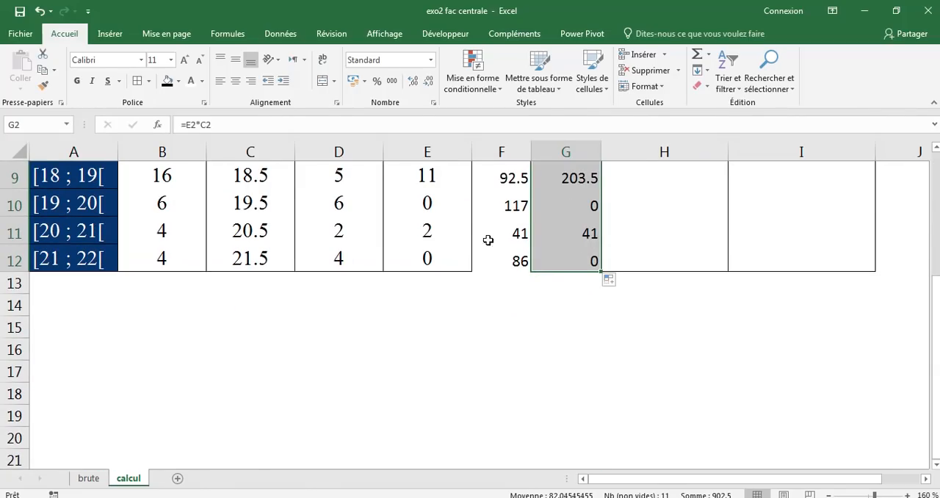
scroll(509, 267, "up", 3)
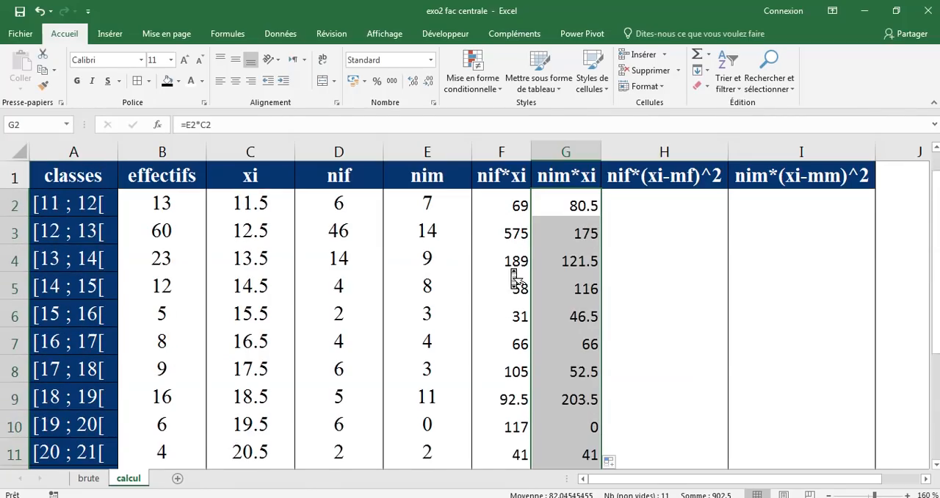
scroll(585, 287, "down", 2)
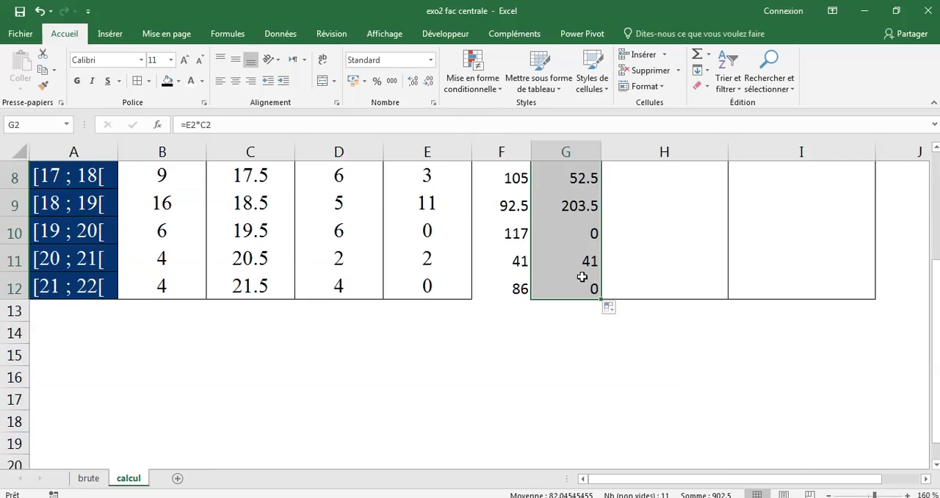
scroll(585, 287, "up", 1)
scroll(585, 287, "up", 1)
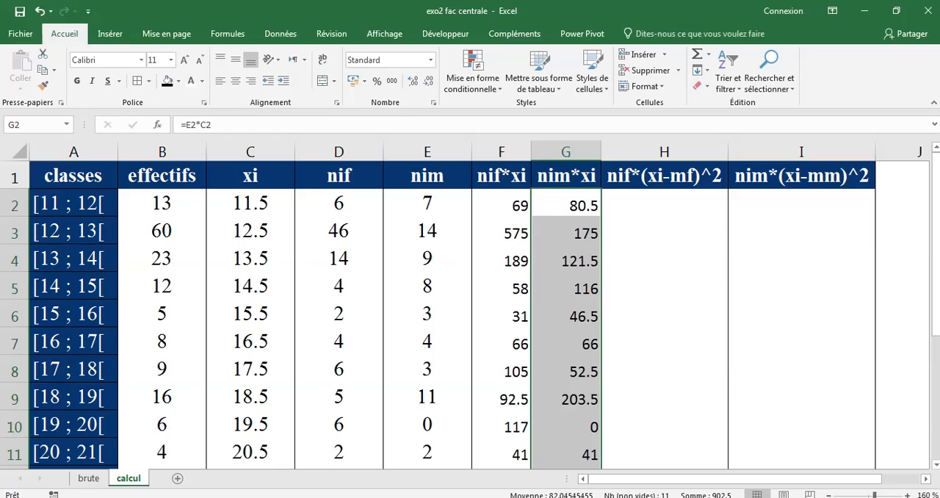
Consult the mean formula on slide 3 of the PowerPoint presentation and return to the Excel calcul sheet
key("alt+Tab")
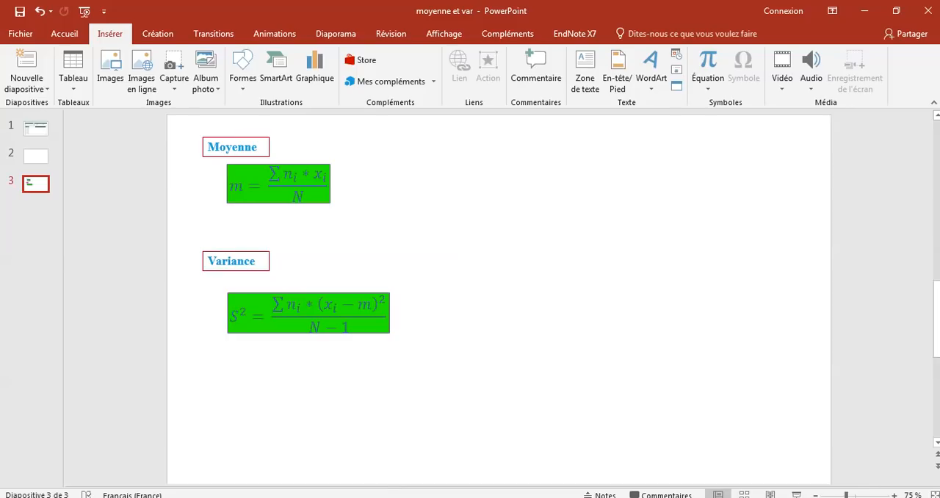
key("alt+Tab")
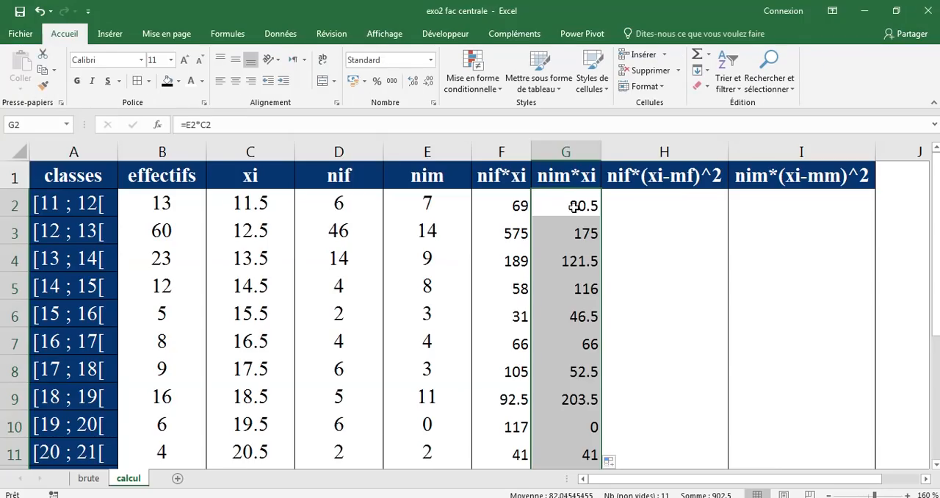
Total the nif*xi and nim*xi columns in cells F13 and G13 with the Sum function
scroll(573, 213, "down", 2)
scroll(578, 218, "up", 3)
scroll(574, 207, "down", 3)
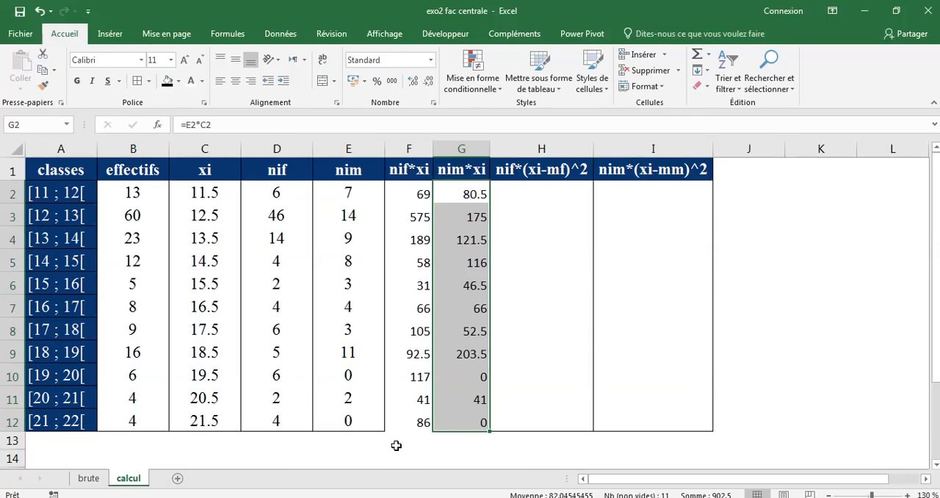
left_click_drag(394, 444, 454, 437)
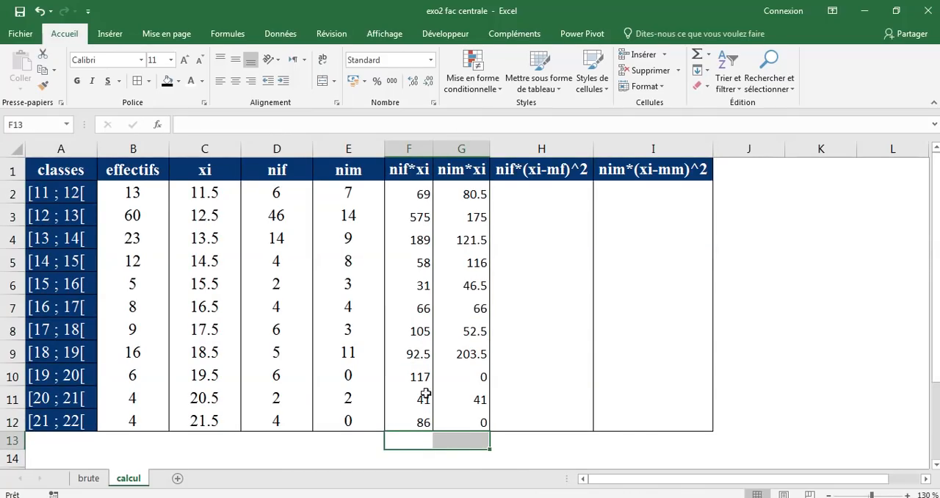
left_click_drag(410, 438, 464, 440)
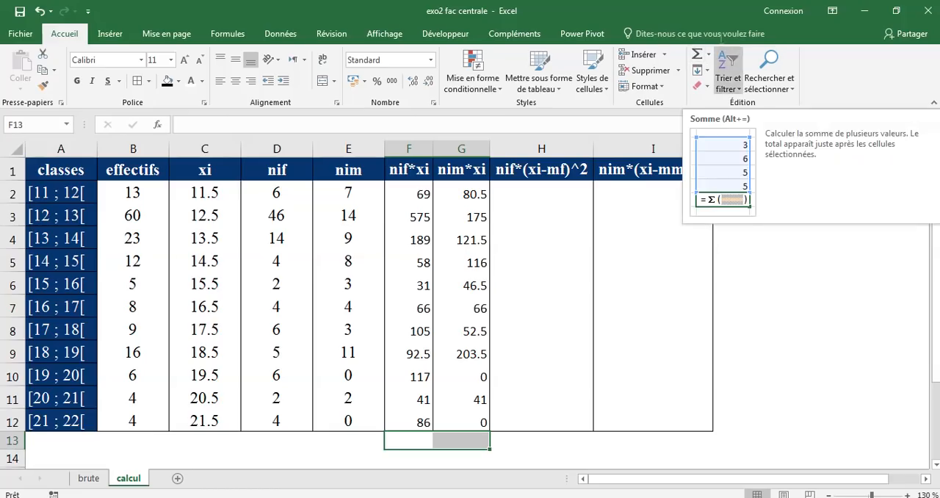
left_click(697, 58)
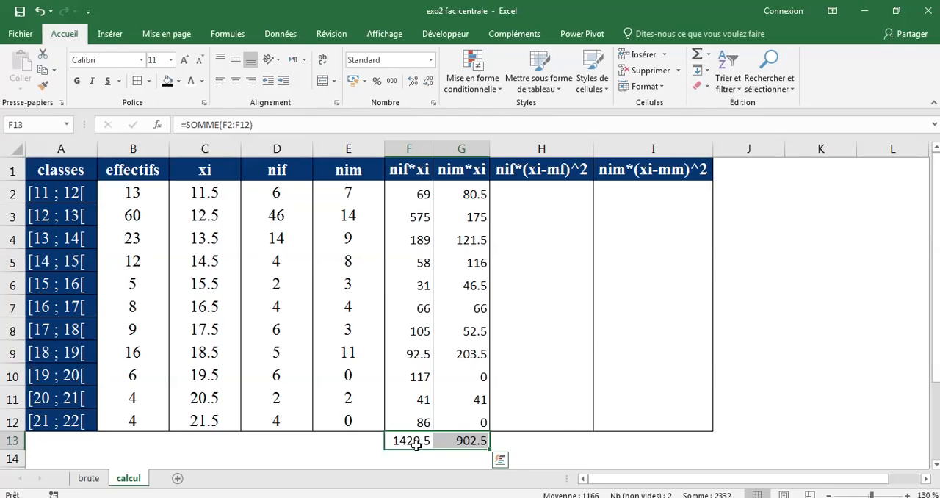
key("ctrl+q")
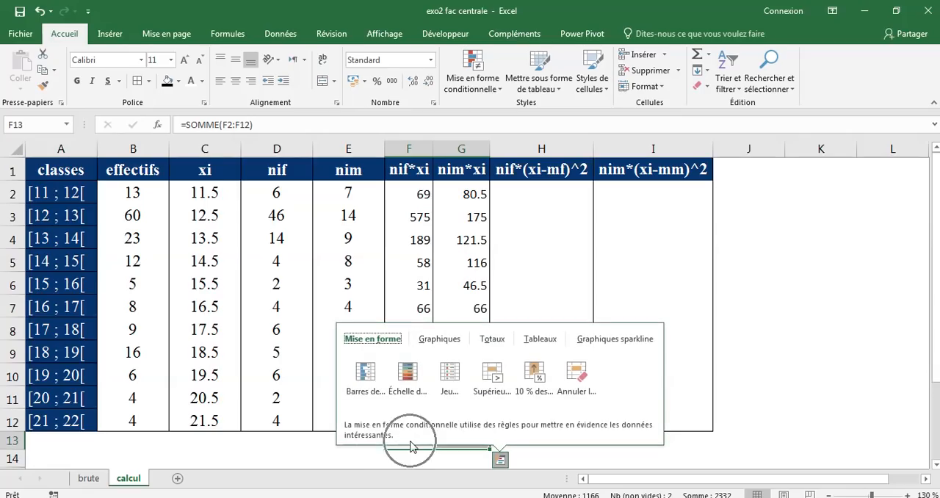
left_click(318, 447)
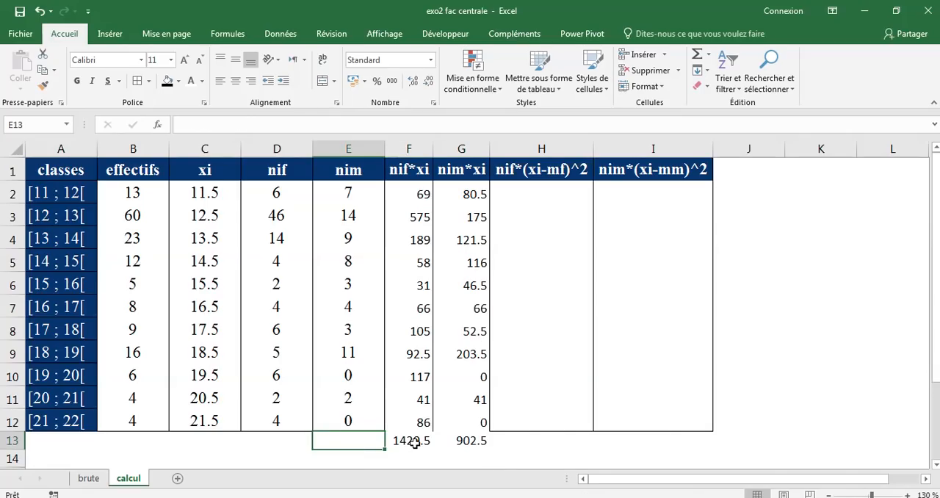
Inspect the sum formula in F13 and the nif*xi range F2:F12 it covers
left_click(411, 443)
scroll(414, 441, "up", 2, "ctrl")
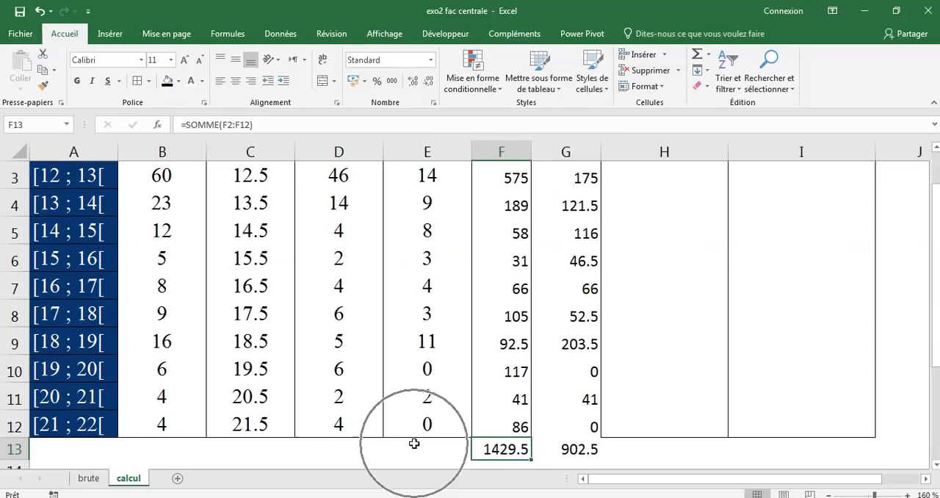
double_click(507, 451)
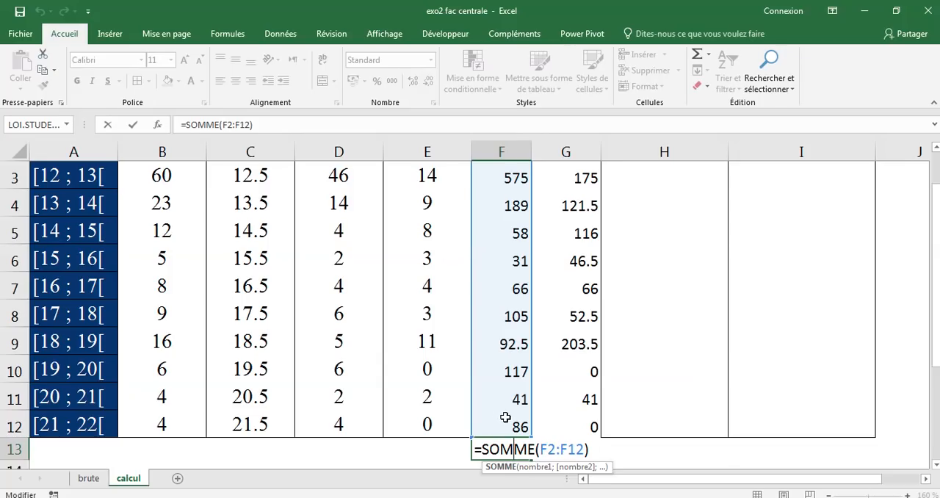
scroll(479, 417, "up", 1)
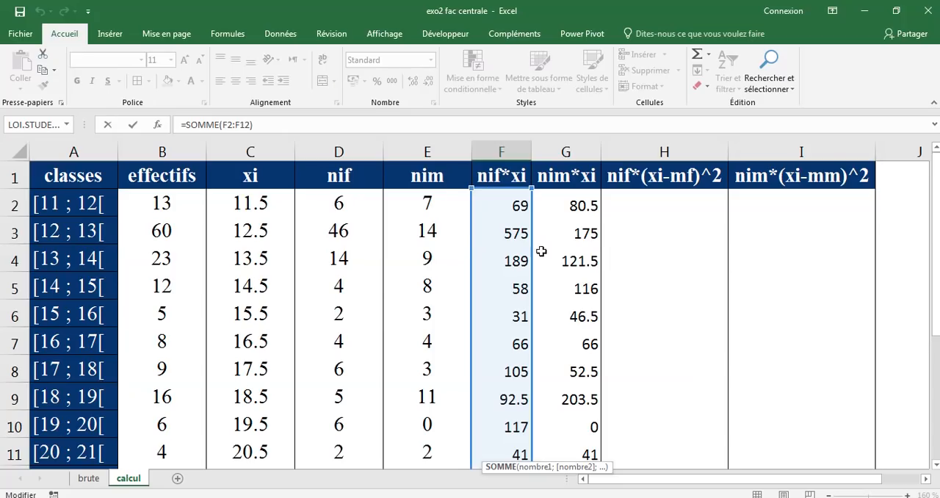
scroll(533, 406, "down", 1)
scroll(533, 406, "down", 1)
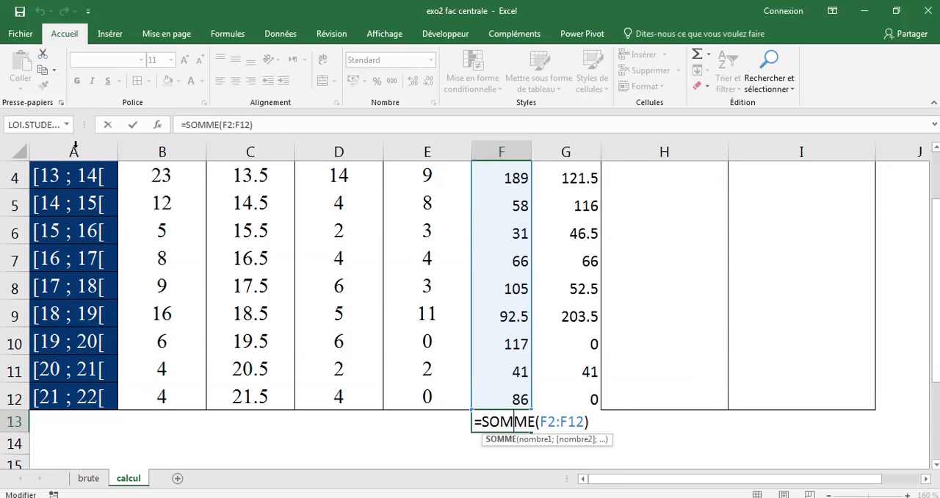
left_click(132, 125)
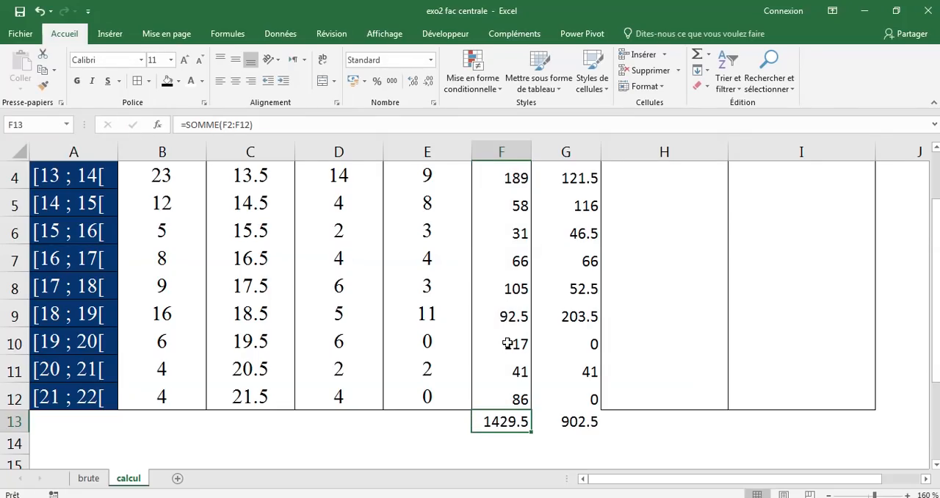
Inspect the sum formula in G13 and the nim*xi range G2:G12 it covers
double_click(563, 417)
scroll(558, 417, "up", 1)
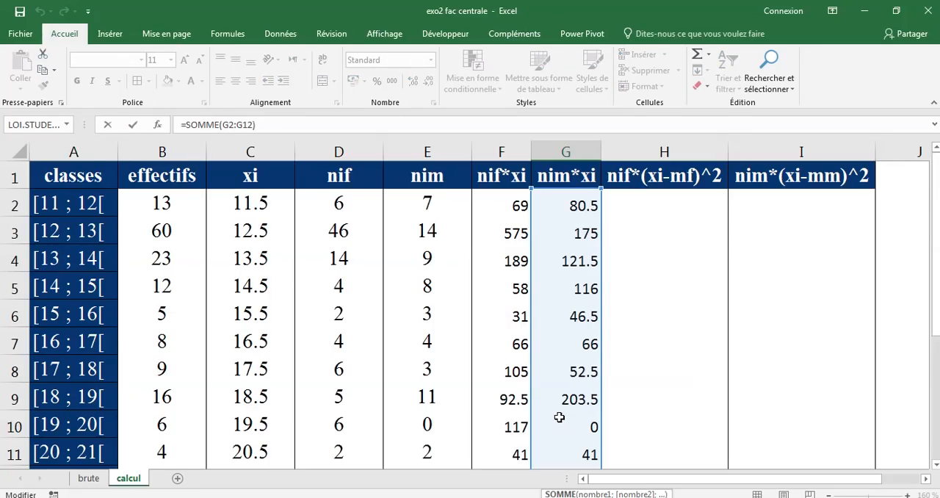
scroll(558, 356, "down", 1)
scroll(560, 360, "up", 1)
scroll(566, 248, "down", 3)
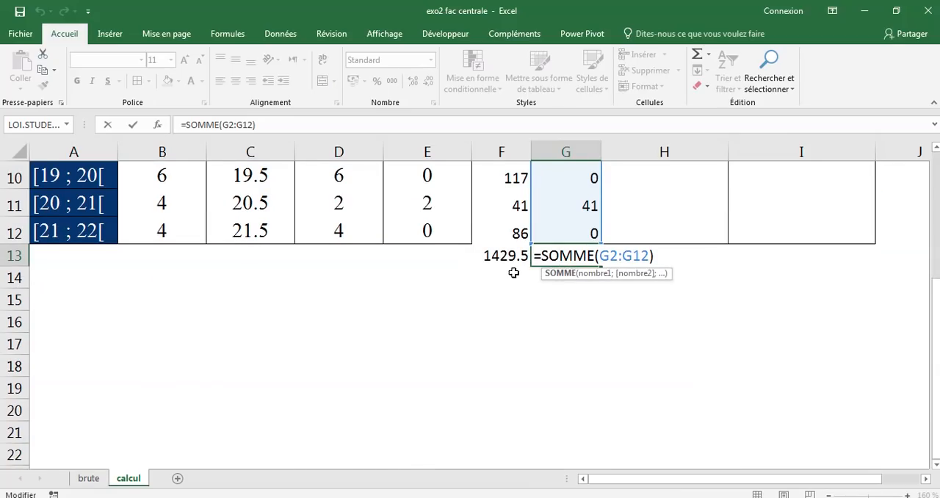
key("Return")
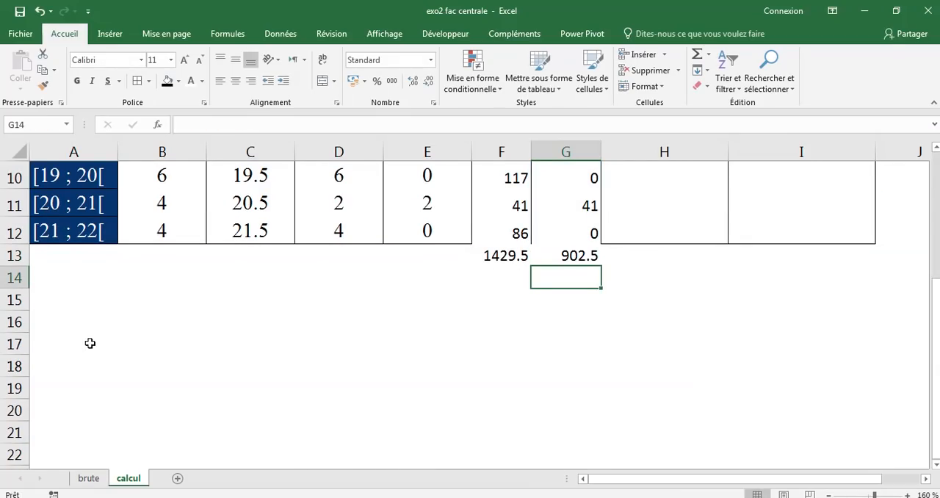
Enter the label "moyenne F" in cell A16 for the female mean
left_click(66, 325)
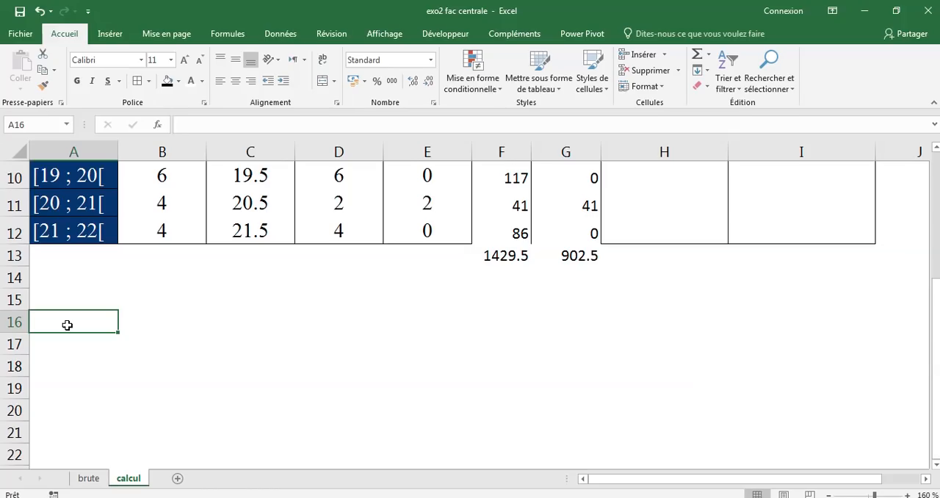
type("mo")
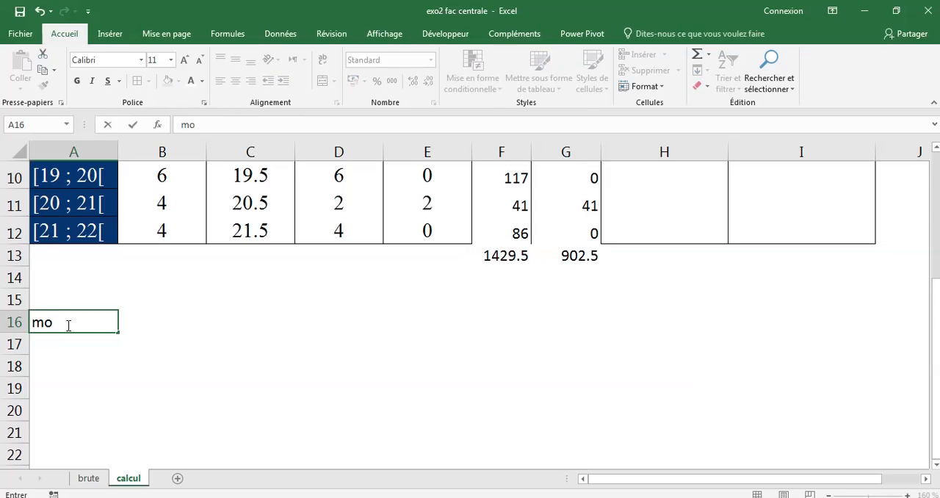
type("yenne")
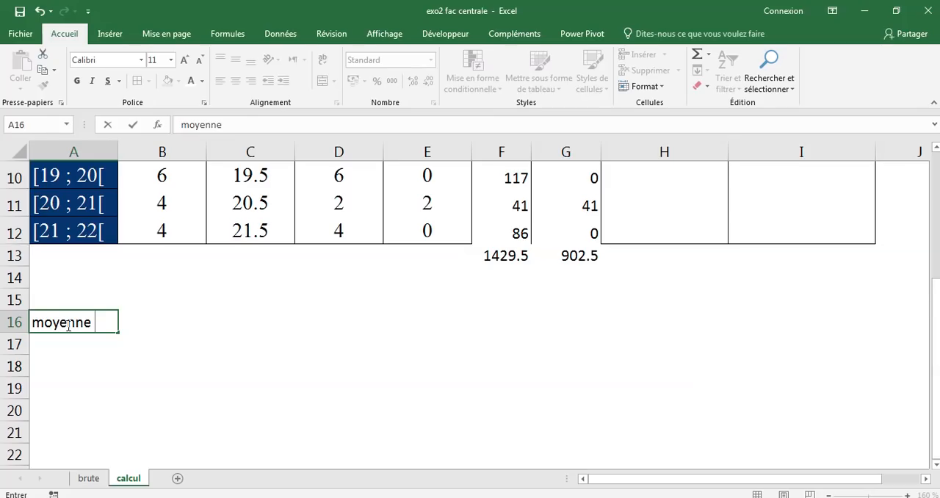
type(" F")
key("Return")
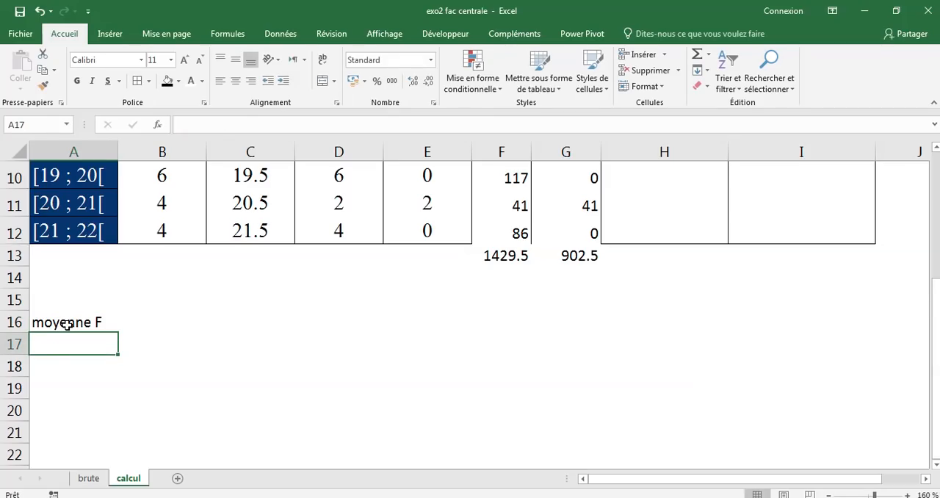
Enter the label "moyenne m" in cell A17 for the male mean, correcting the auto-completed letter
type("moyenn")
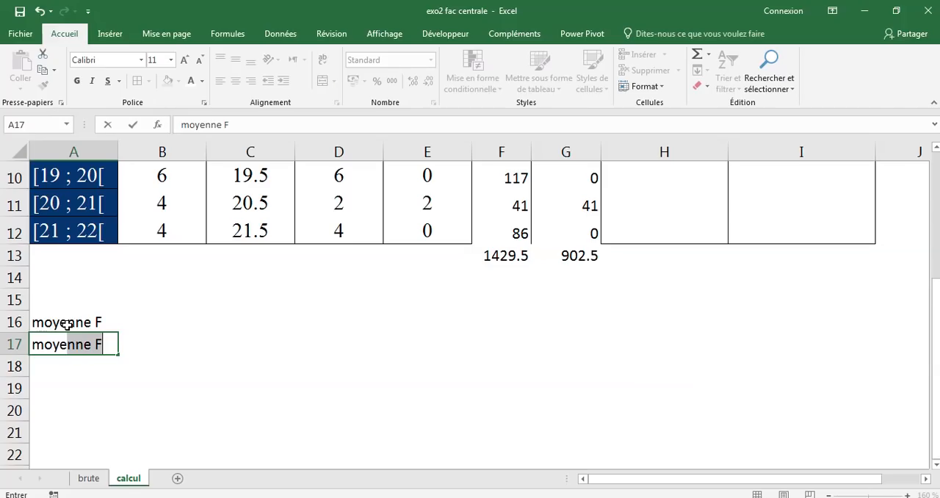
type("e")
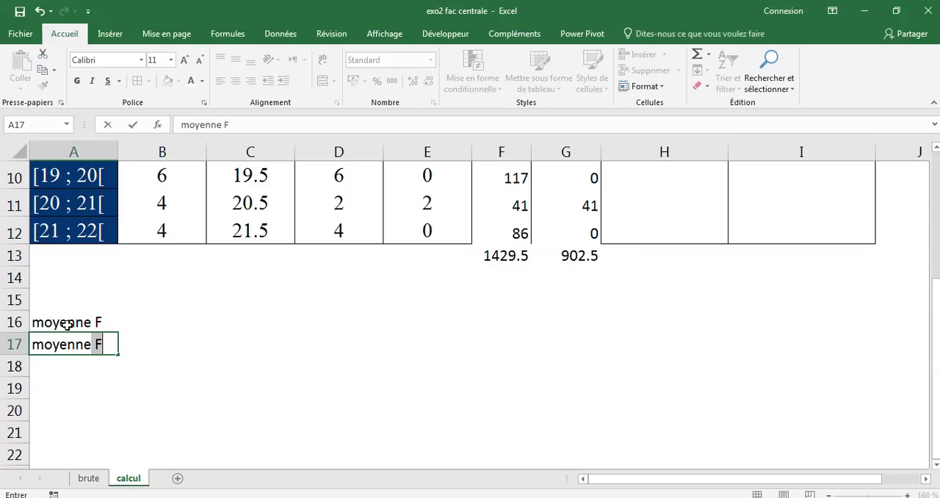
key("Tab")
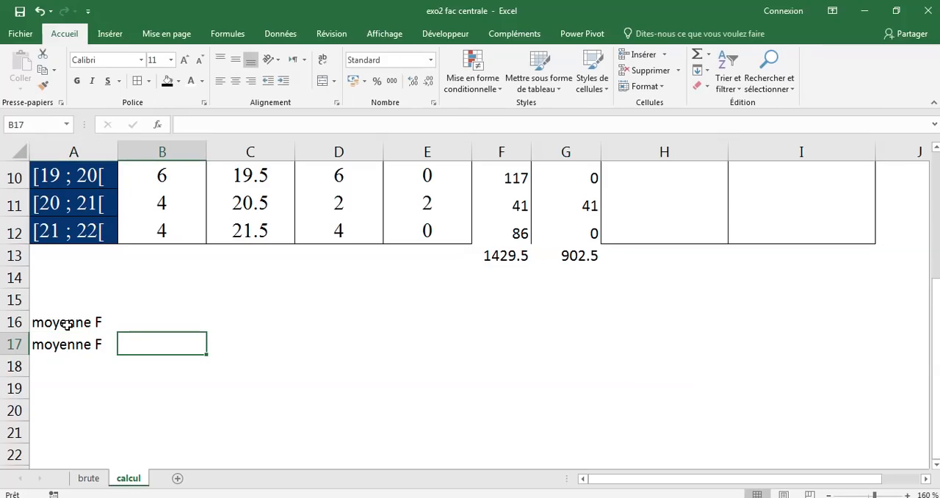
key("Return")
left_click(98, 344)
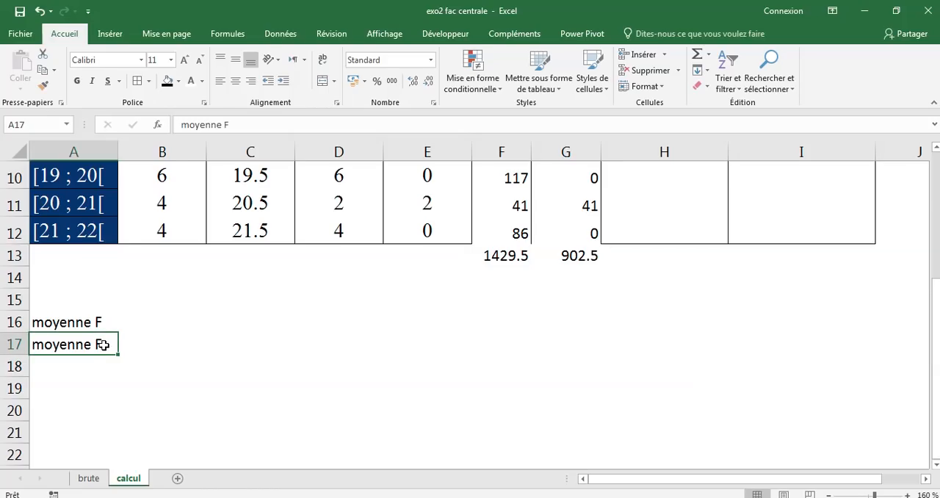
double_click(102, 345)
key("BackSpace")
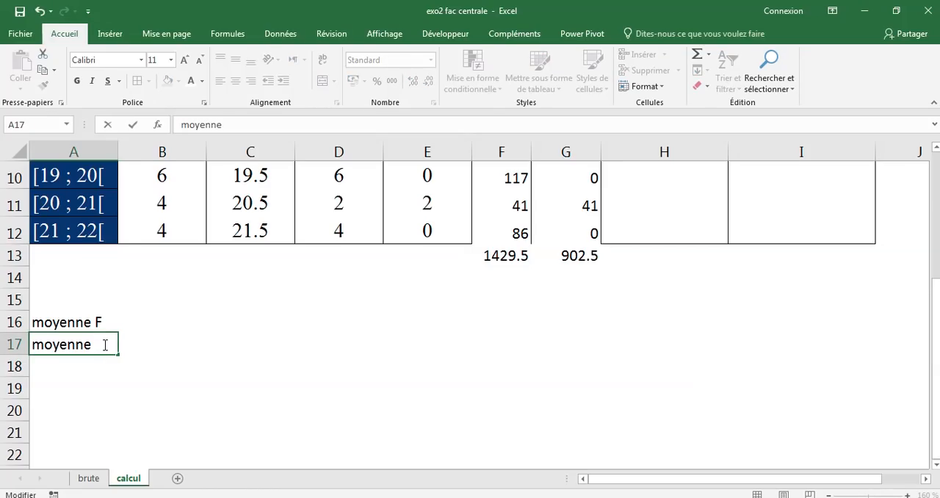
type("m")
key("Return")
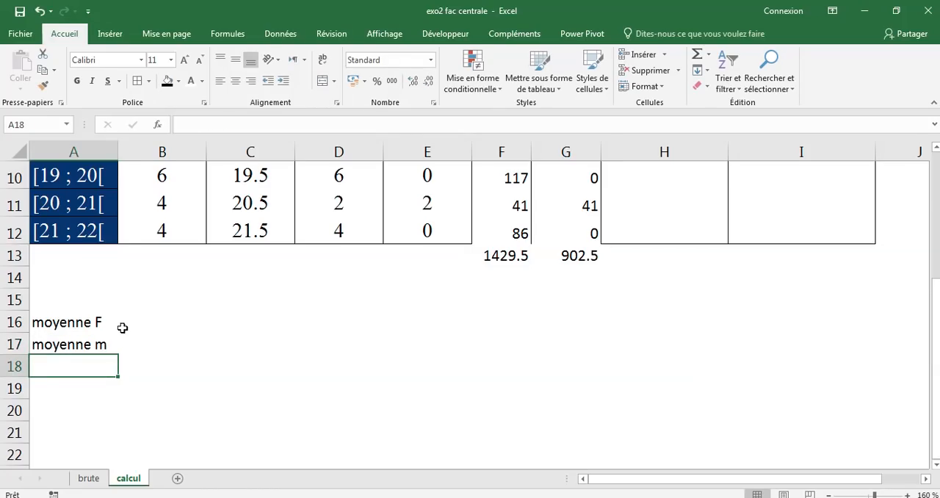
Total the nif and nim columns in cells D13 and E13 with the Sum function
left_click(130, 328)
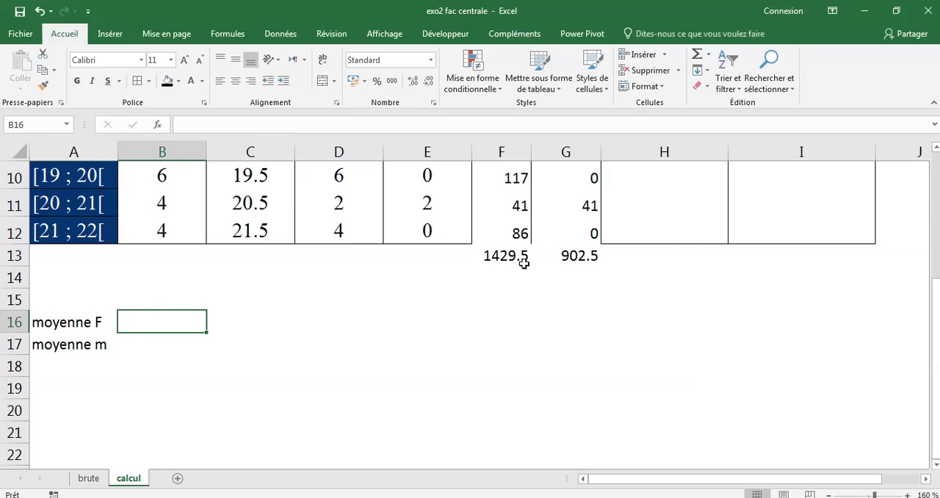
scroll(514, 255, "up", 3)
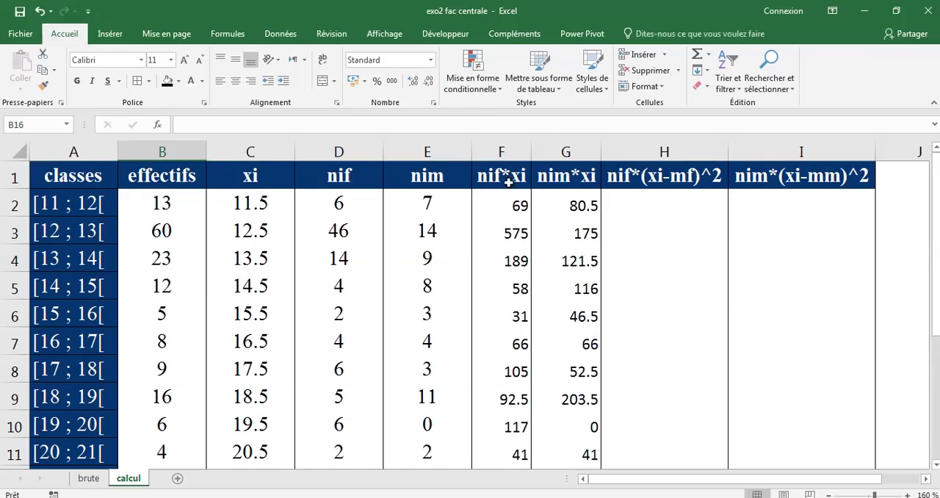
scroll(518, 247, "down", 3)
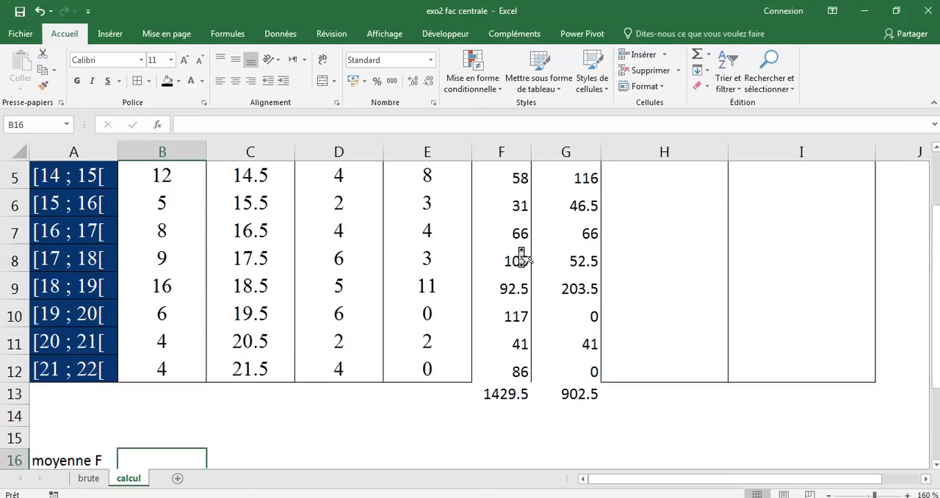
left_click_drag(335, 309, 434, 307)
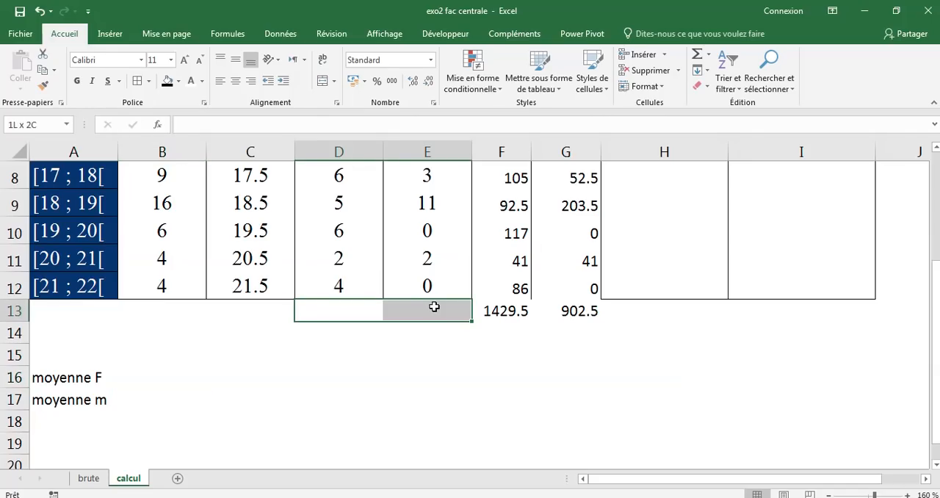
scroll(358, 257, "up", 3)
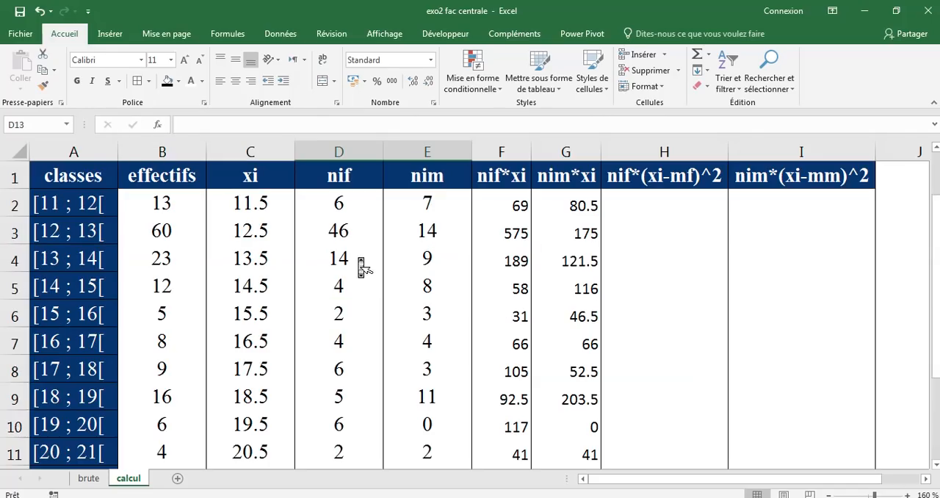
left_click(334, 177)
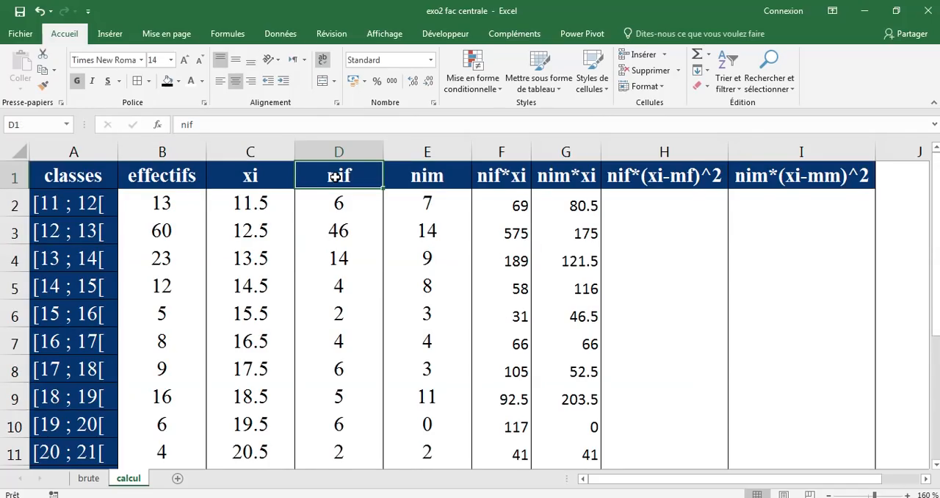
left_click(424, 176)
scroll(424, 180, "down", 1)
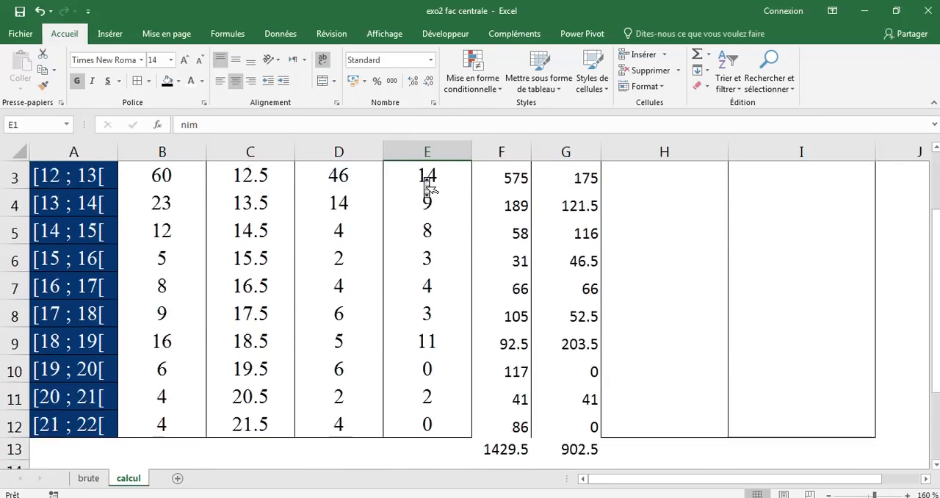
scroll(426, 184, "up", 1)
scroll(331, 367, "down", 2)
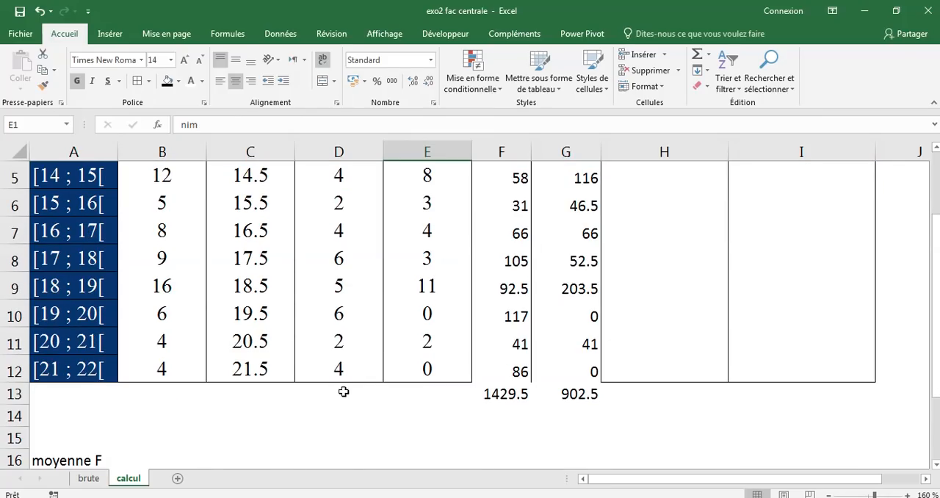
left_click_drag(339, 393, 423, 394)
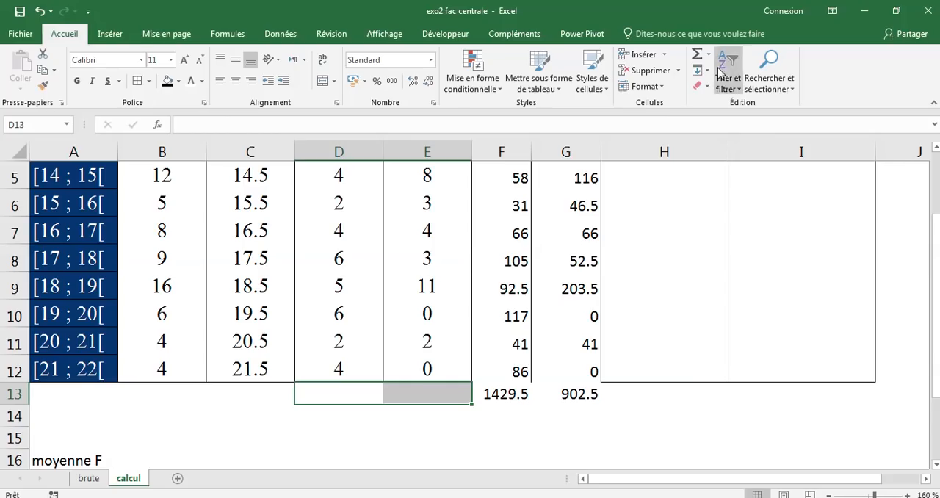
left_click(696, 55)
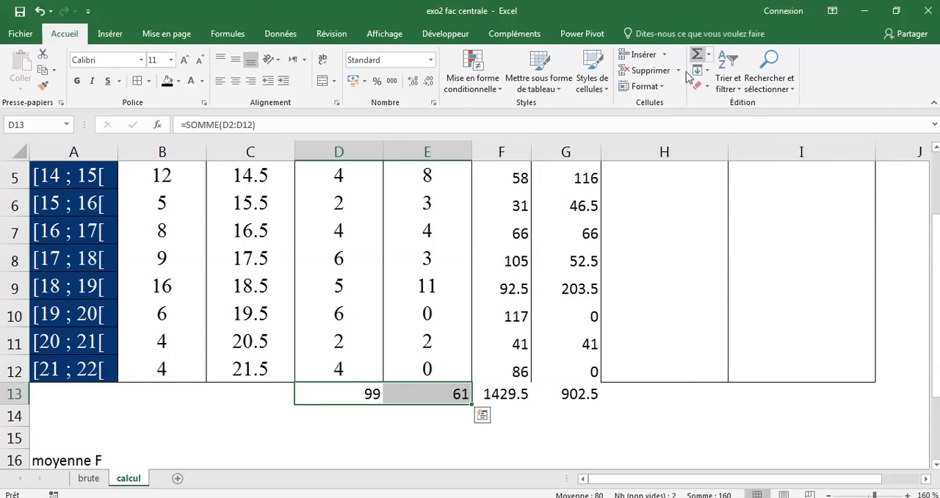
Calculate the female mean in cell B16 with the formula =F13/D13
left_click(127, 460)
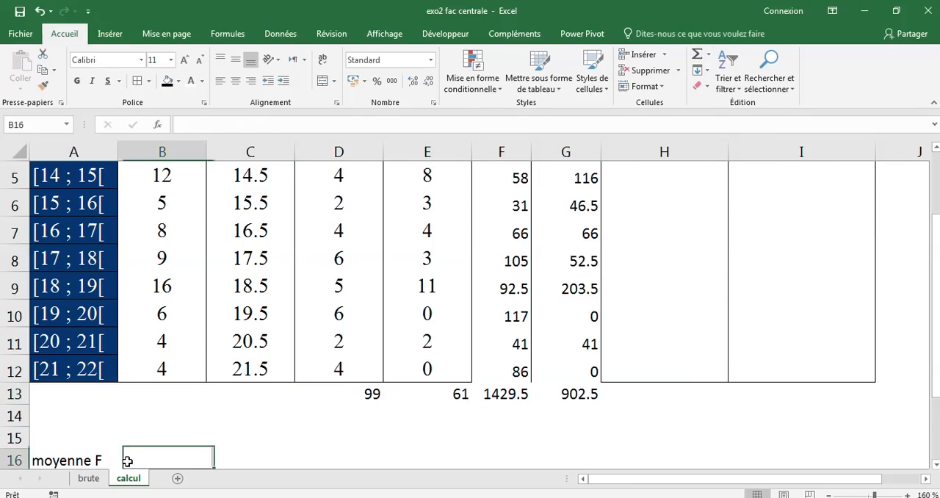
scroll(127, 460, "down", 1)
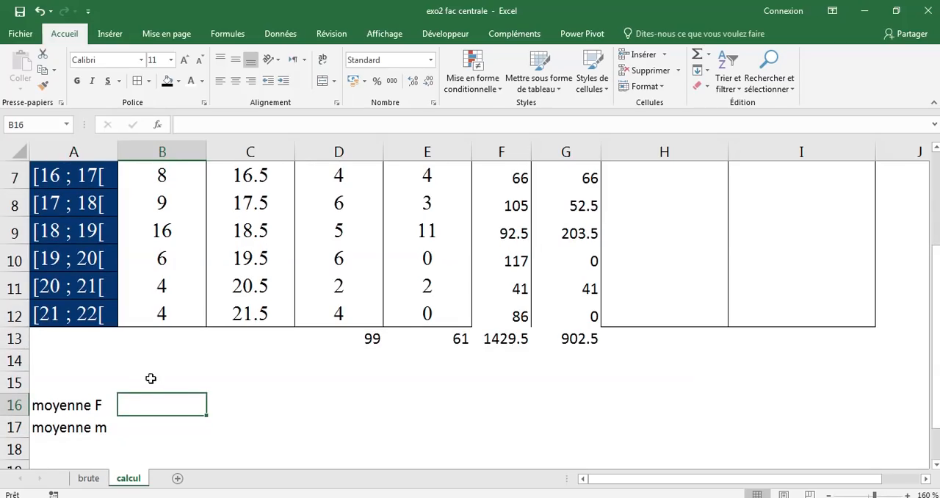
type("=")
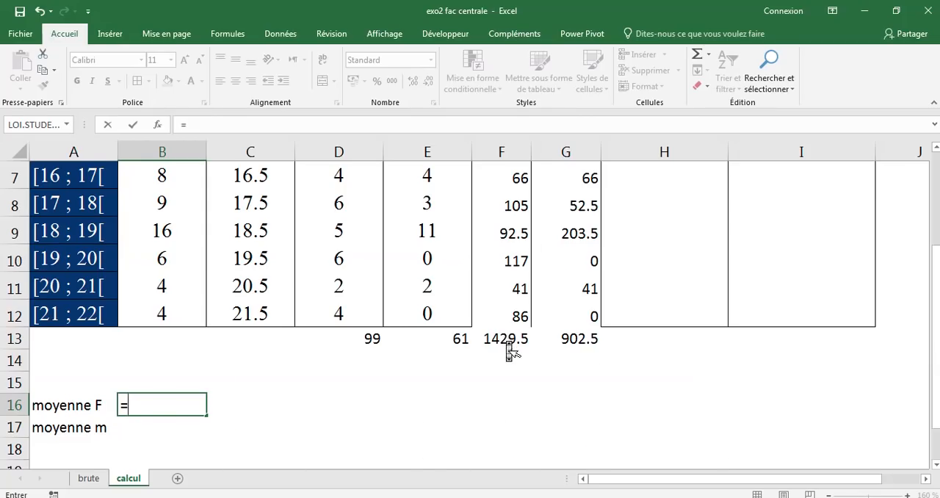
scroll(510, 351, "up", 2)
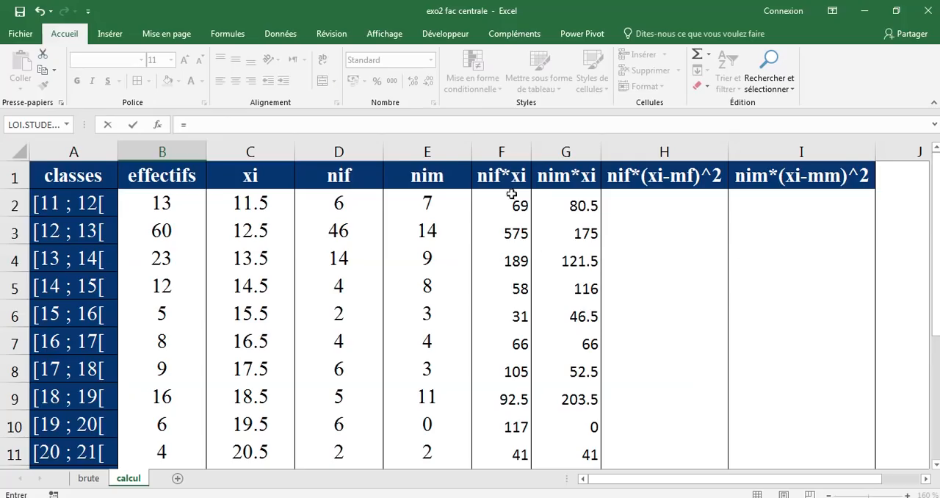
left_click(933, 102)
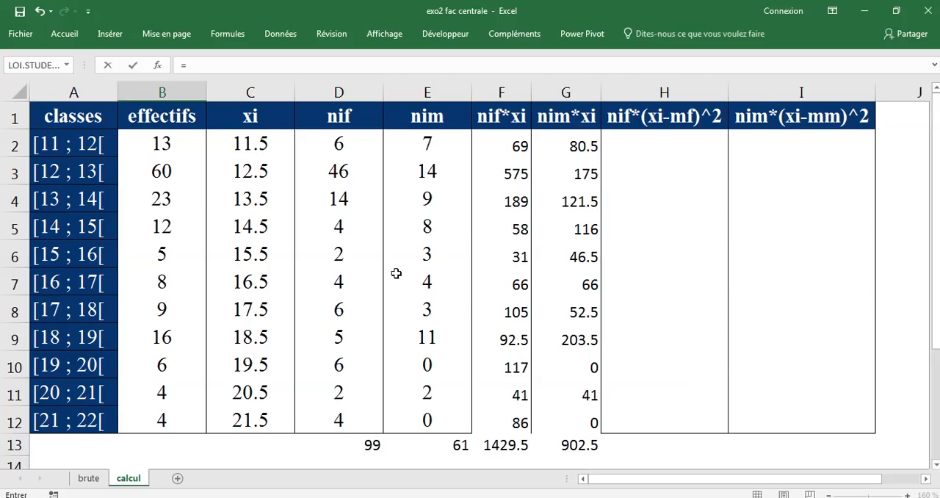
left_click(507, 446)
scroll(507, 446, "down", 2)
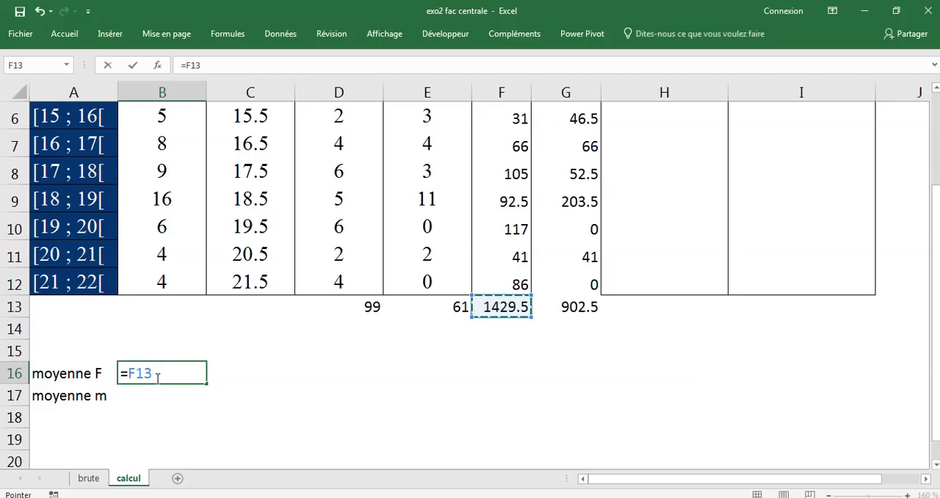
type("/")
left_click(367, 307)
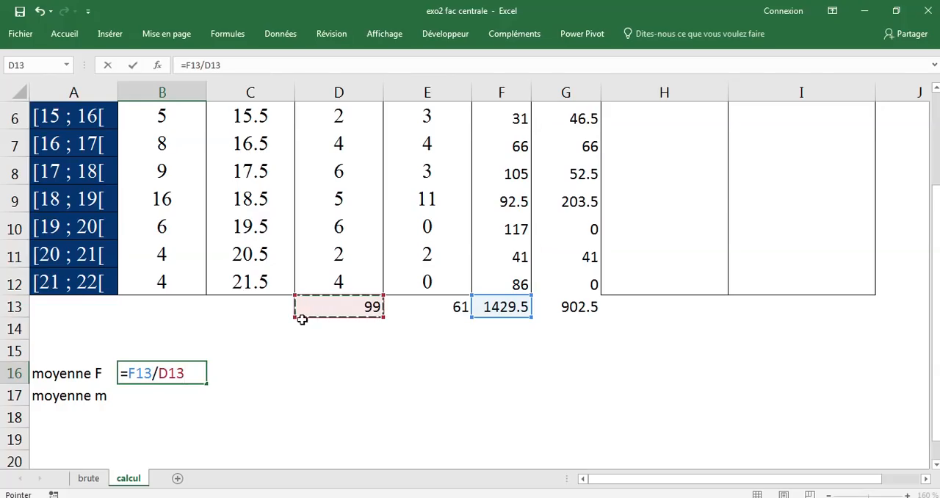
scroll(340, 338, "up", 2)
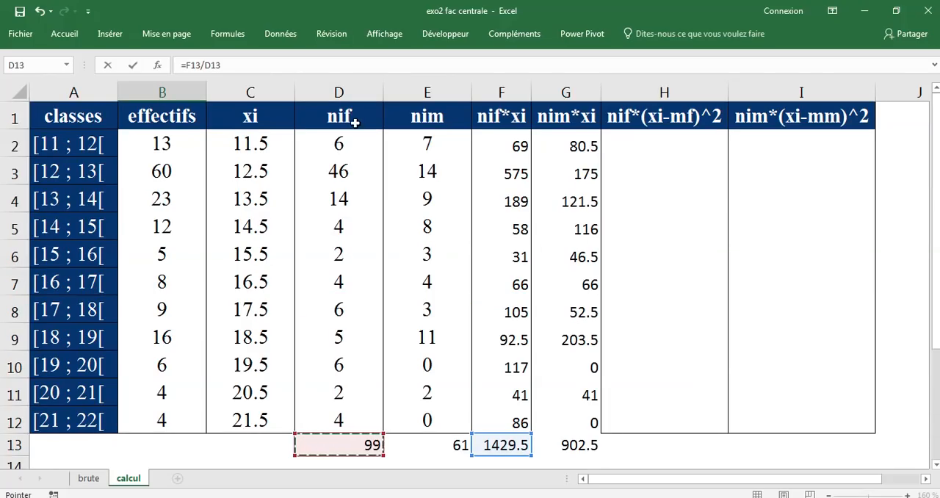
scroll(287, 433, "down", 3)
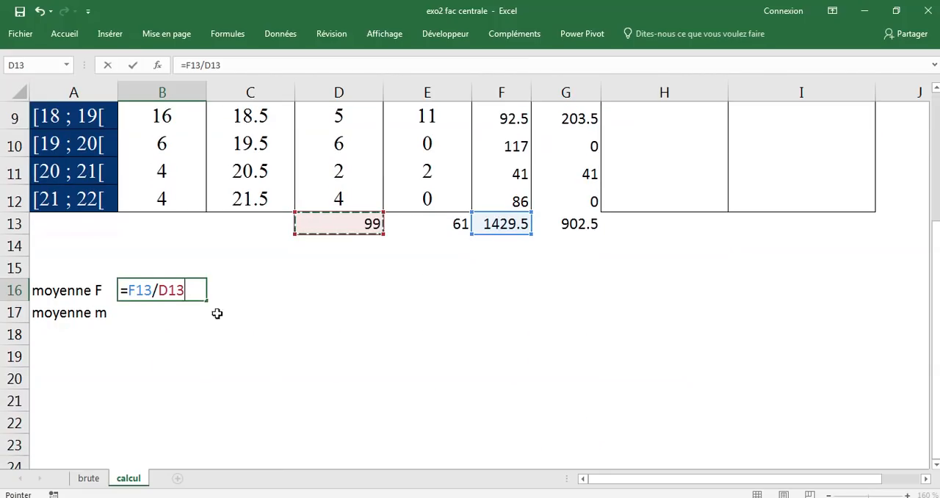
left_click(135, 66)
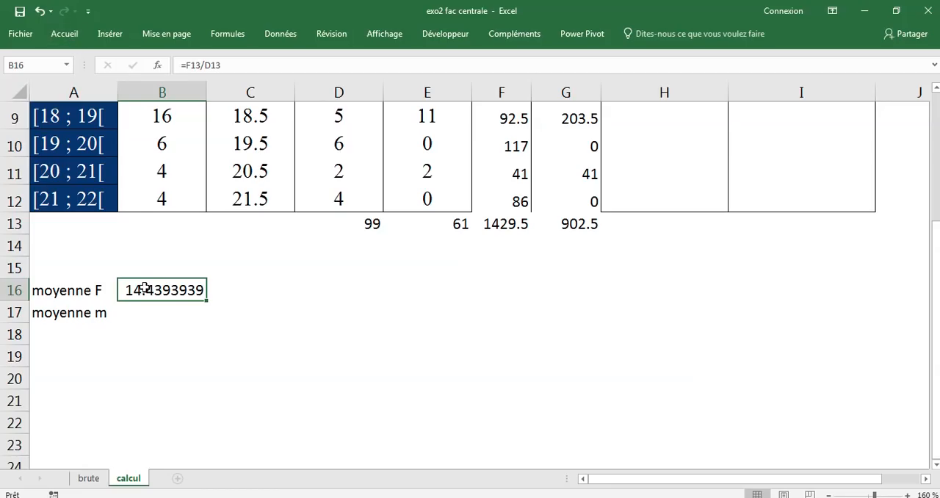
Calculate the male mean in cell B17 with the formula =G13/E13
left_click(127, 313)
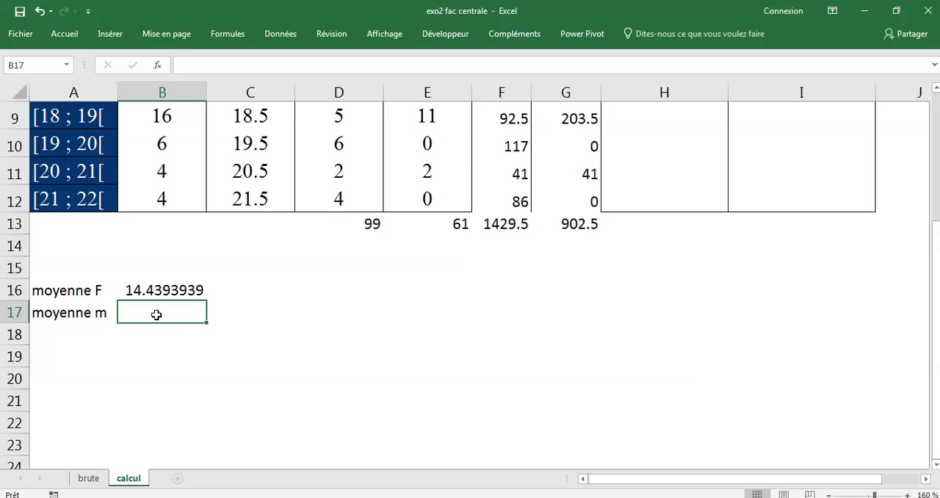
type("=")
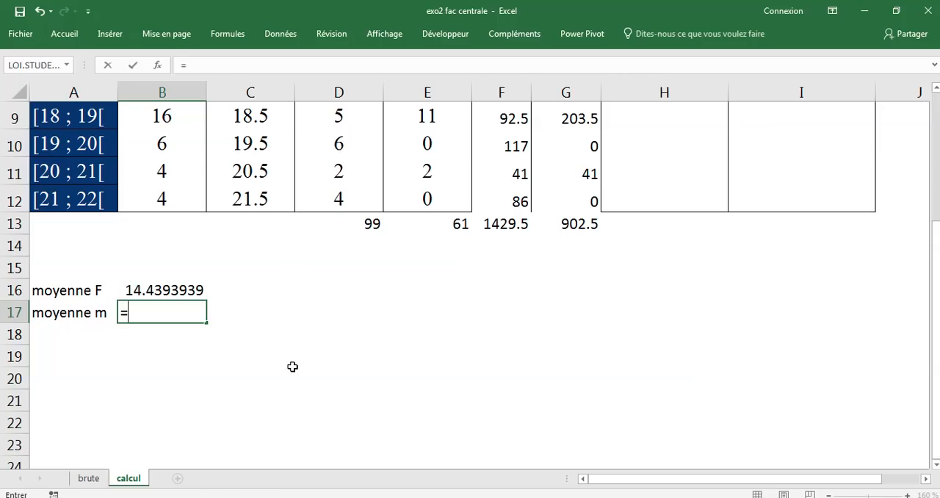
left_click(573, 223)
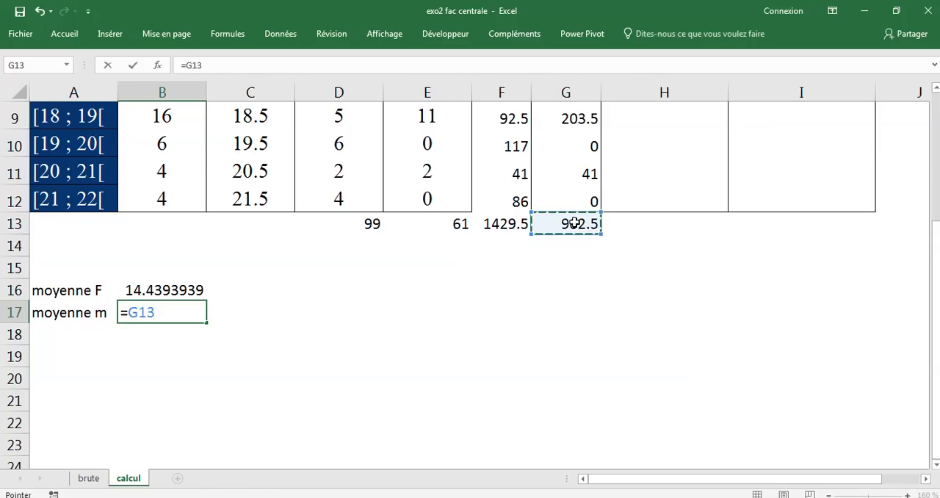
scroll(573, 223, "up", 3)
scroll(573, 223, "down", 1)
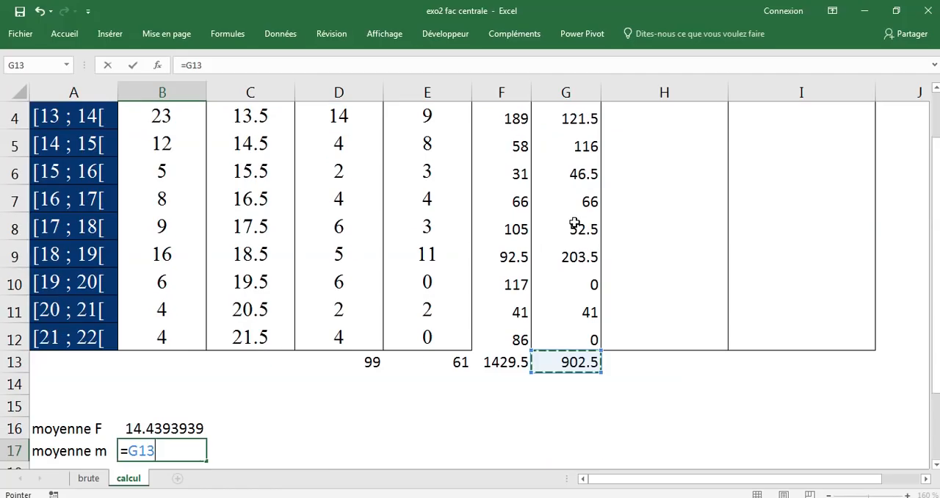
type("/")
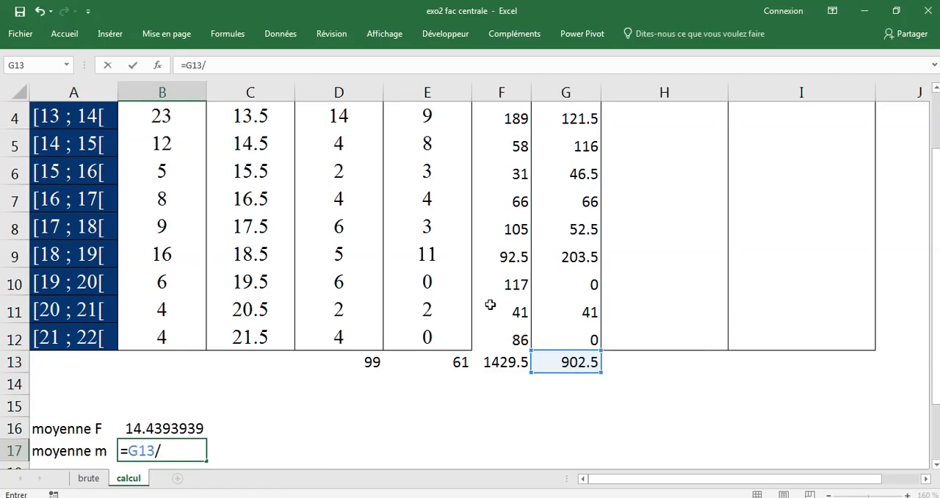
left_click(438, 362)
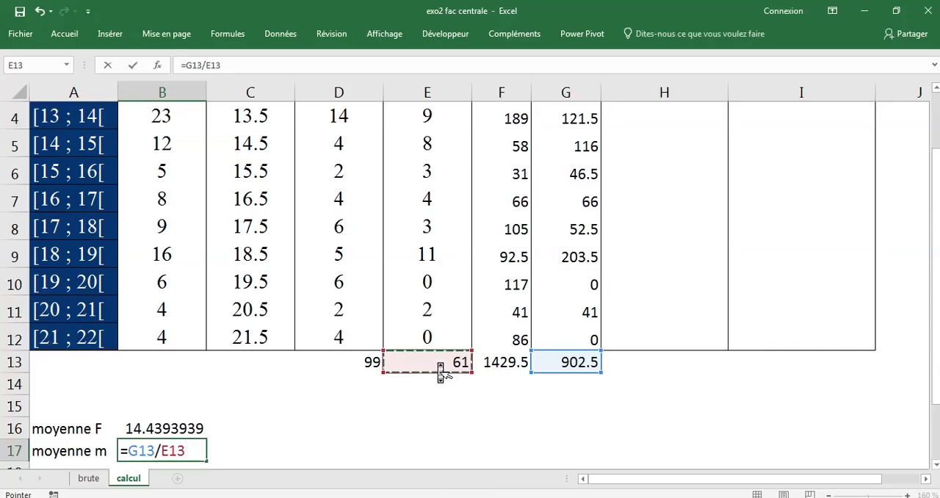
scroll(435, 361, "up", 1)
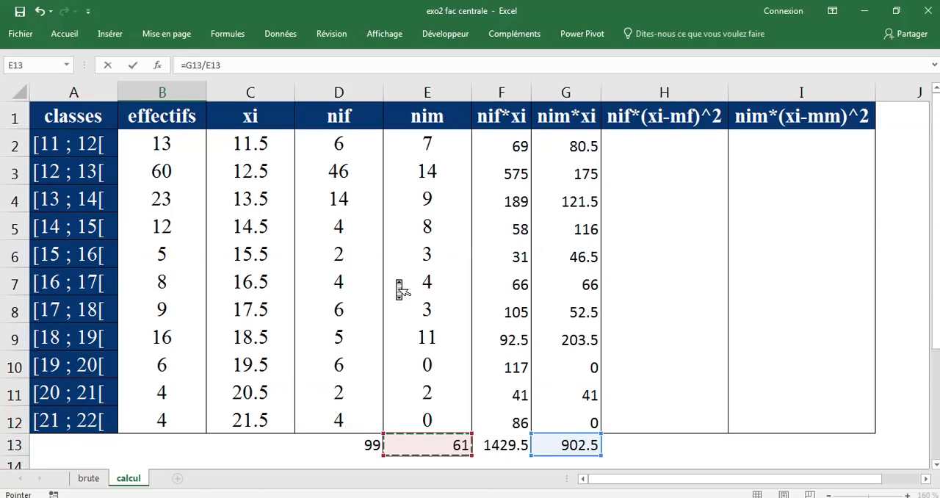
scroll(399, 287, "down", 3)
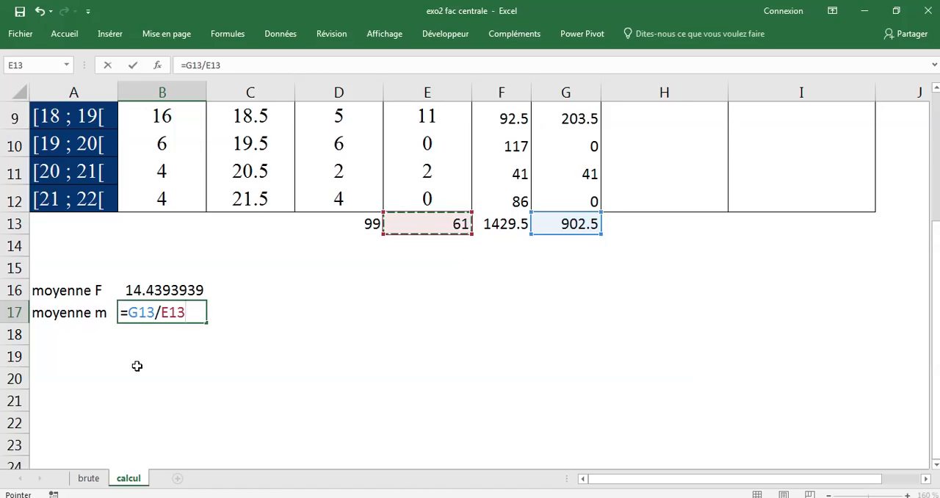
key("Return")
Apply all borders and a gold fill to the two mean rows in A16:B17
left_click(132, 292)
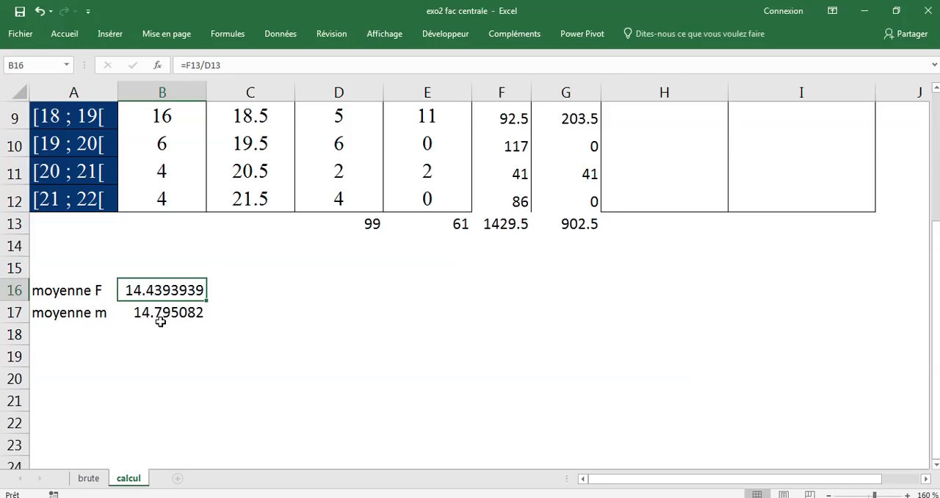
left_click_drag(94, 294, 178, 323)
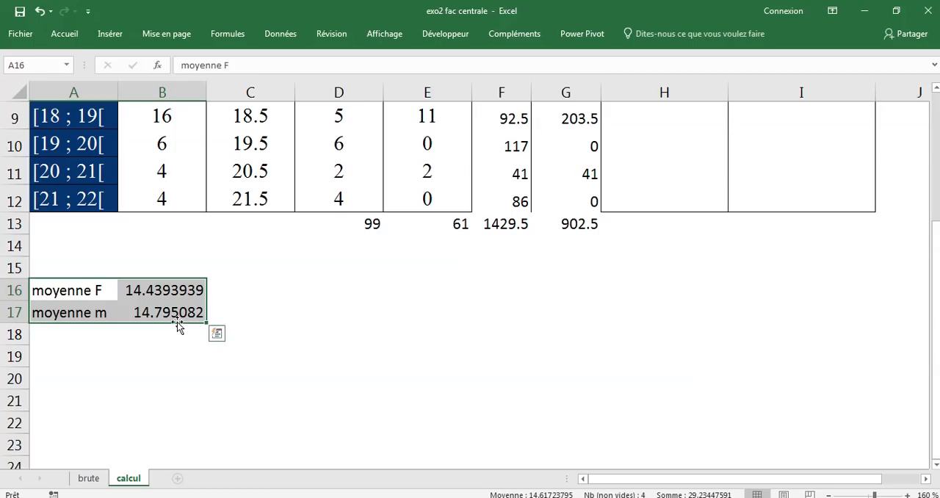
left_click(74, 35)
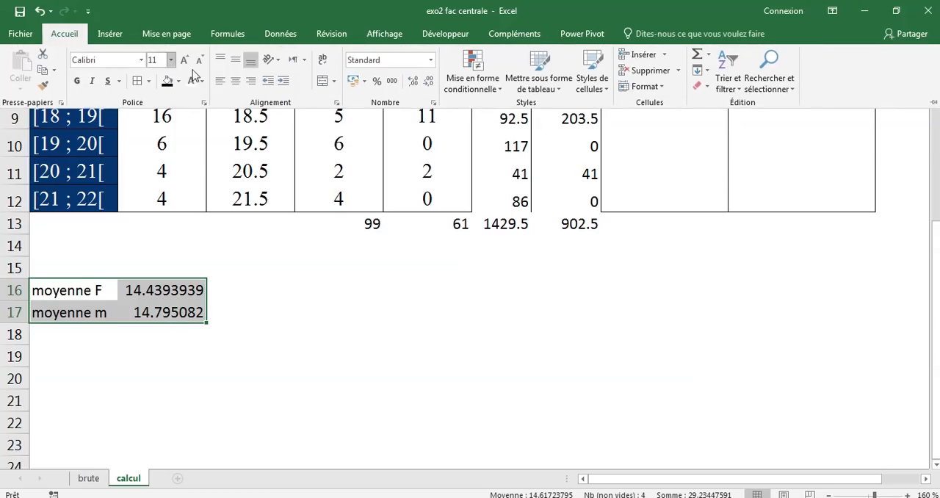
left_click(148, 82)
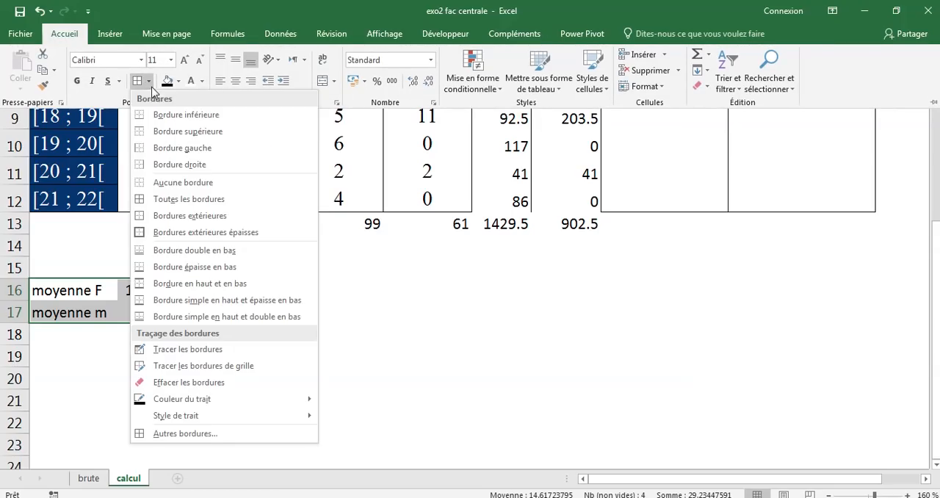
left_click(154, 198)
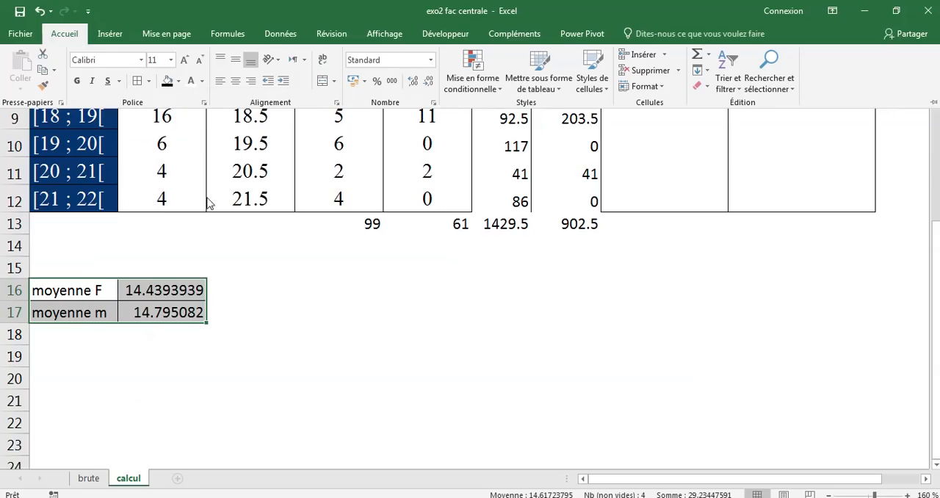
left_click(178, 80)
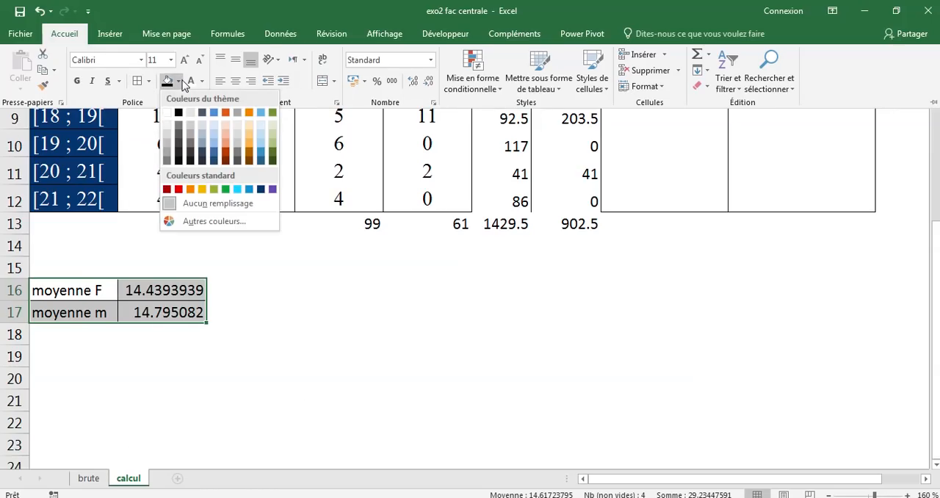
left_click(202, 189)
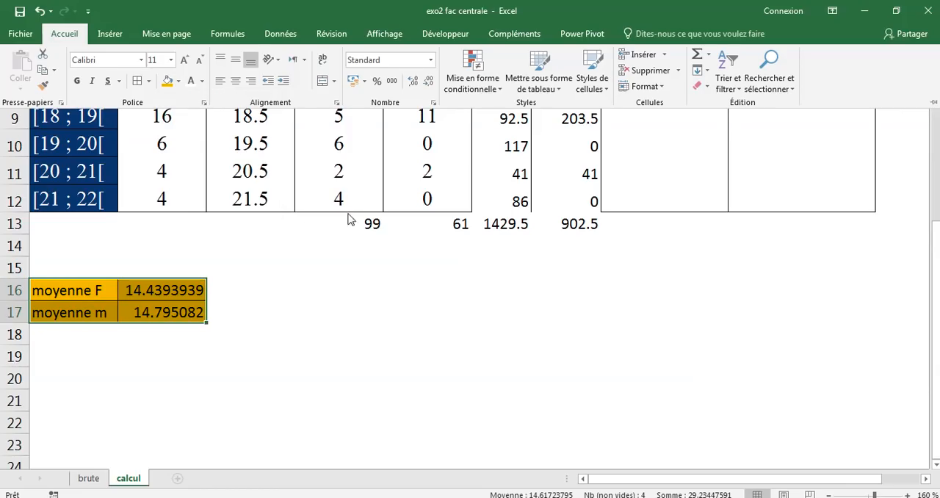
Enter the label "somme" in cell A13 for the totals row
left_click(96, 222)
left_click(95, 221)
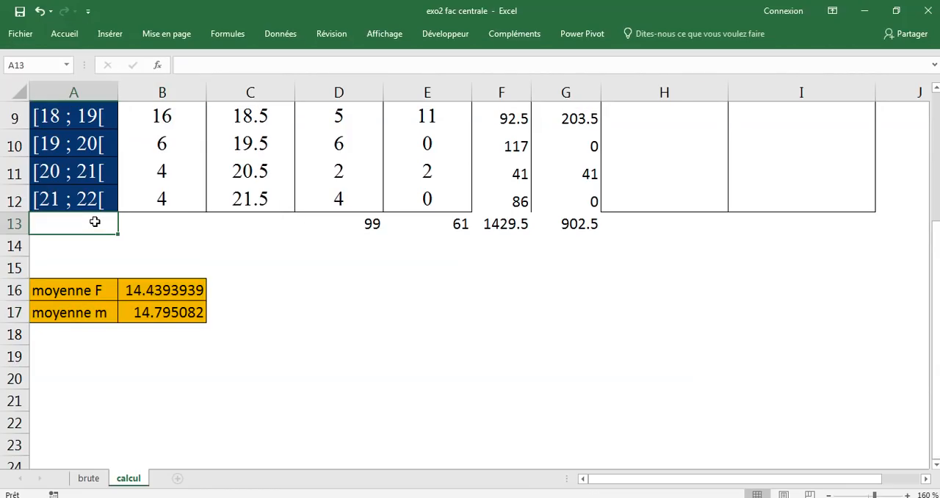
type("somme")
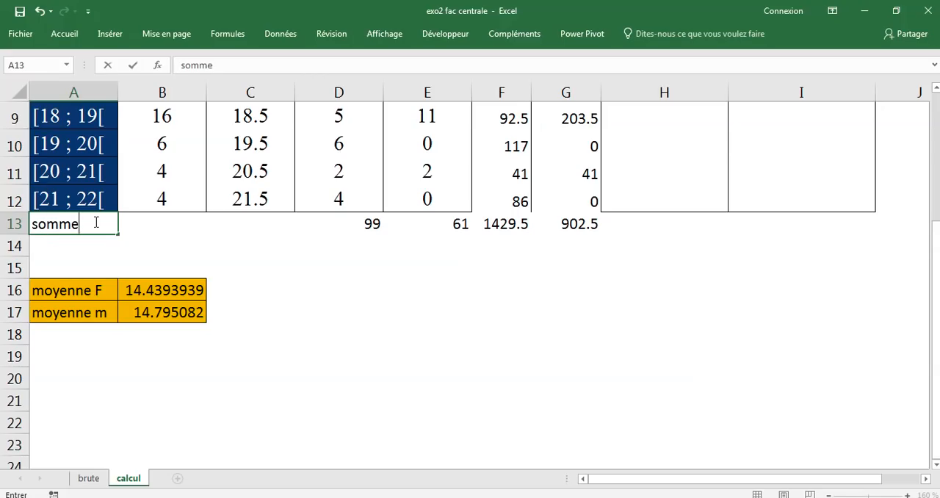
key("Tab")
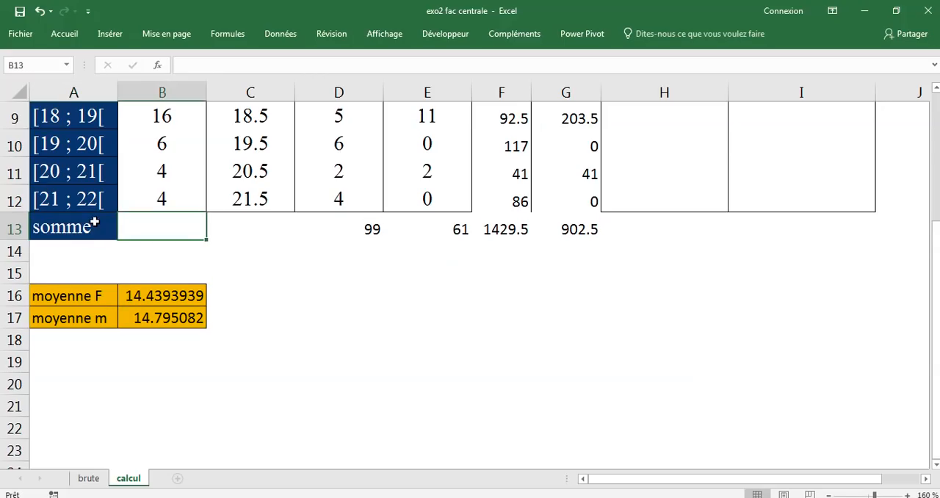
Fill the column totals in D13:G13 with the same gold colour as the mean cells
left_click_drag(345, 228, 580, 230)
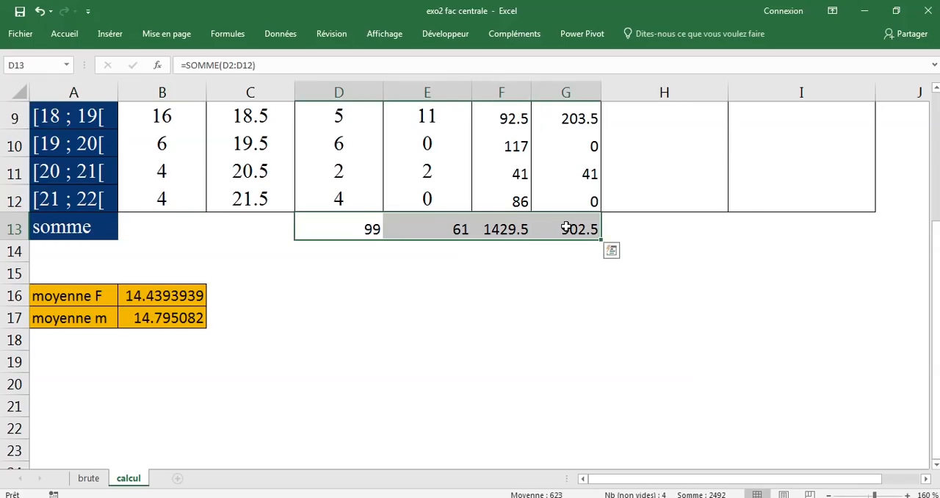
left_click(111, 34)
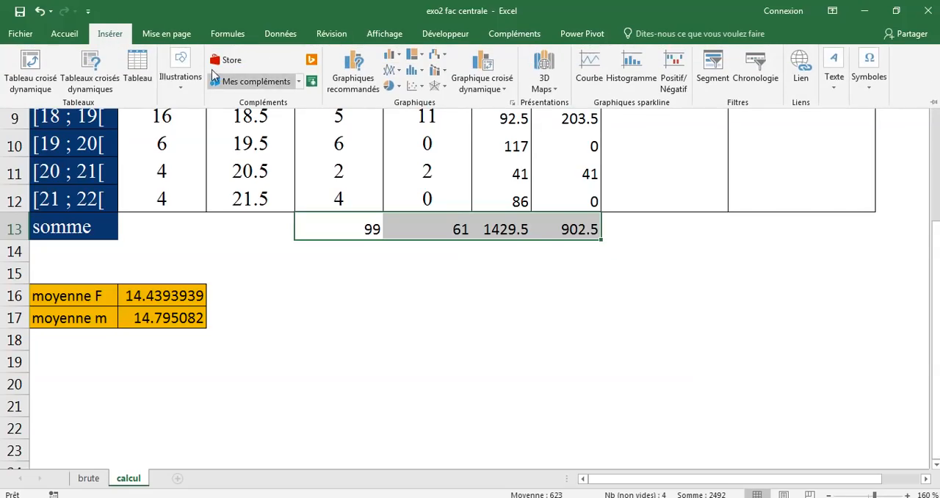
left_click(75, 35)
left_click(163, 82)
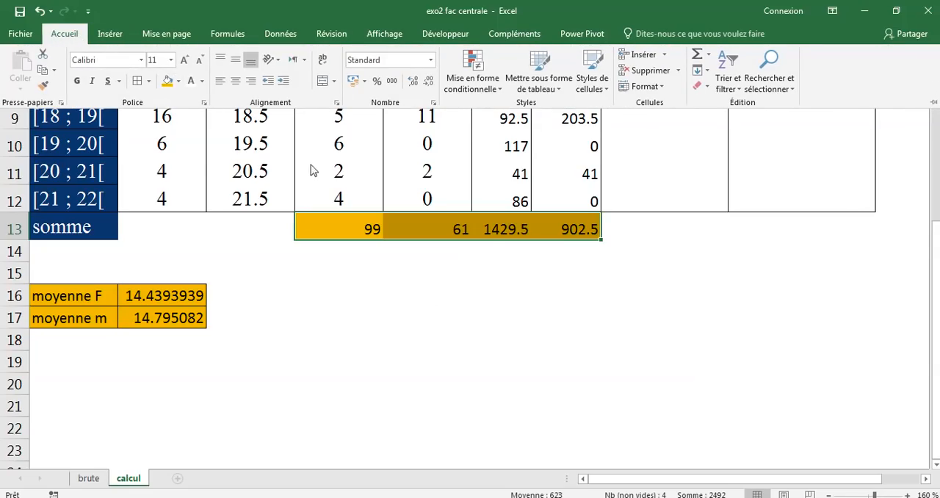
scroll(430, 296, "up", 3)
scroll(363, 233, "down", 2)
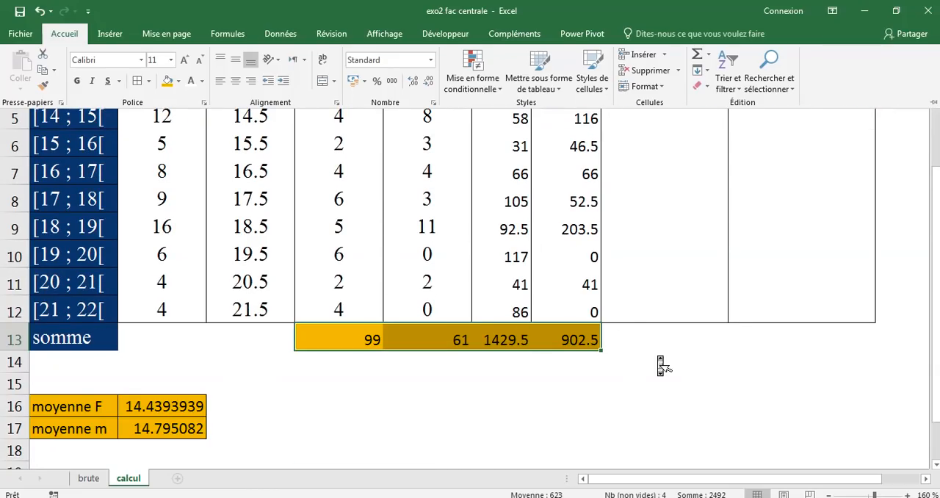
scroll(657, 360, "up", 2)
scroll(657, 359, "down", 5)
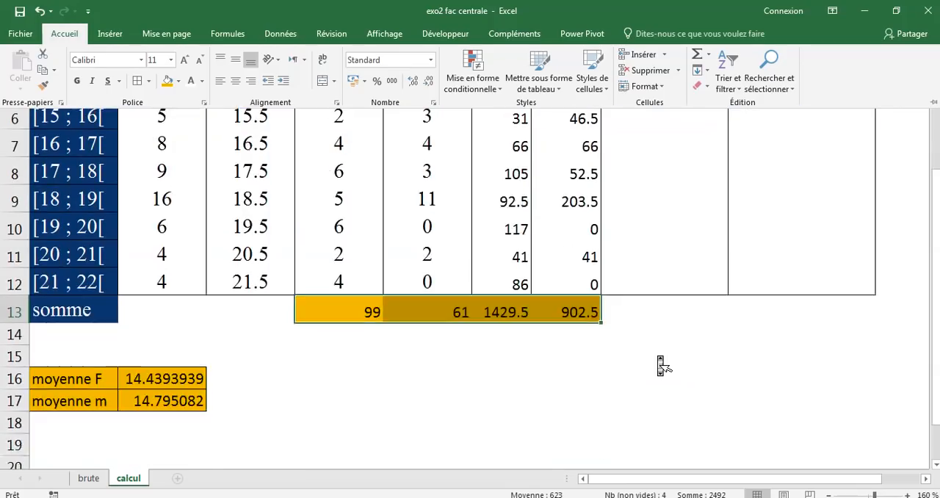
scroll(657, 360, "up", 2)
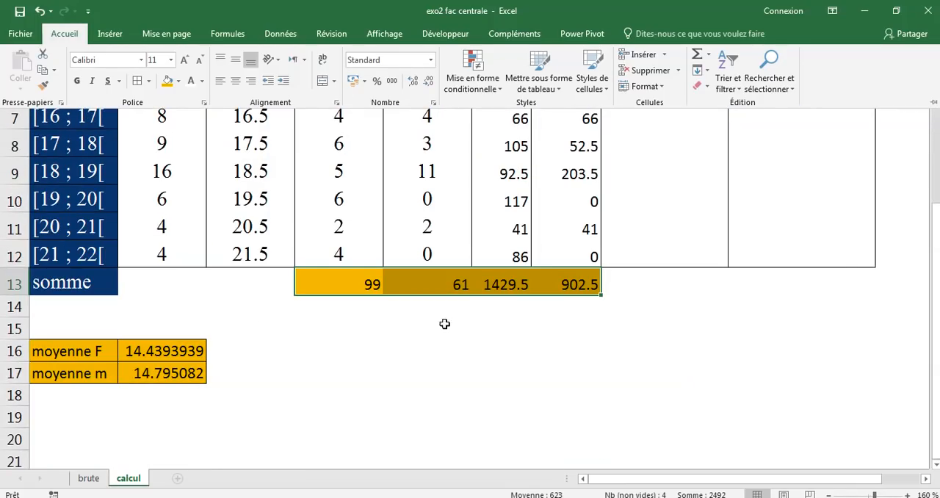
Switch to the PowerPoint presentation and examine the ni and (xi − m)² terms of the variance formula
left_click(173, 351)
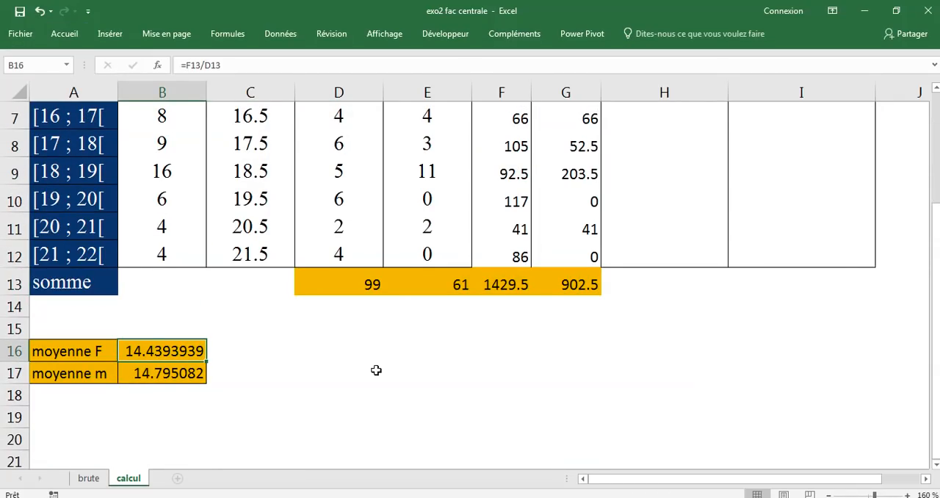
scroll(428, 383, "up", 2)
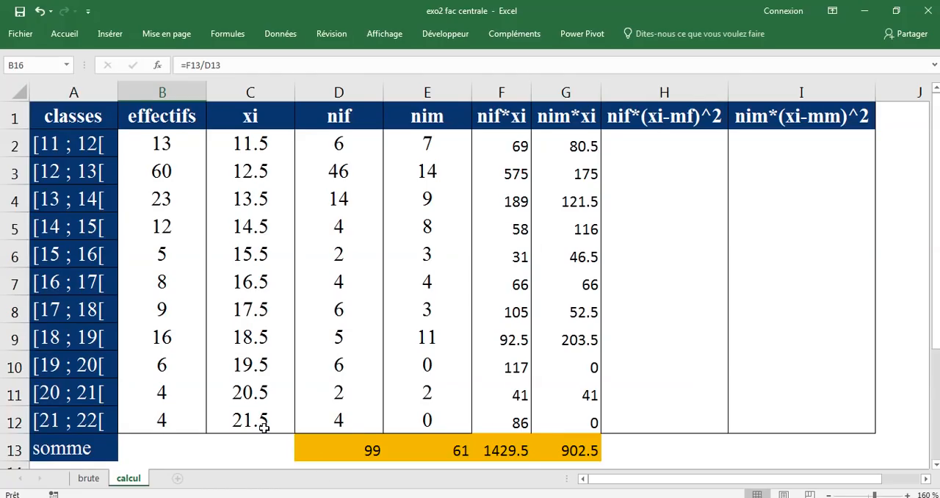
left_click(267, 497)
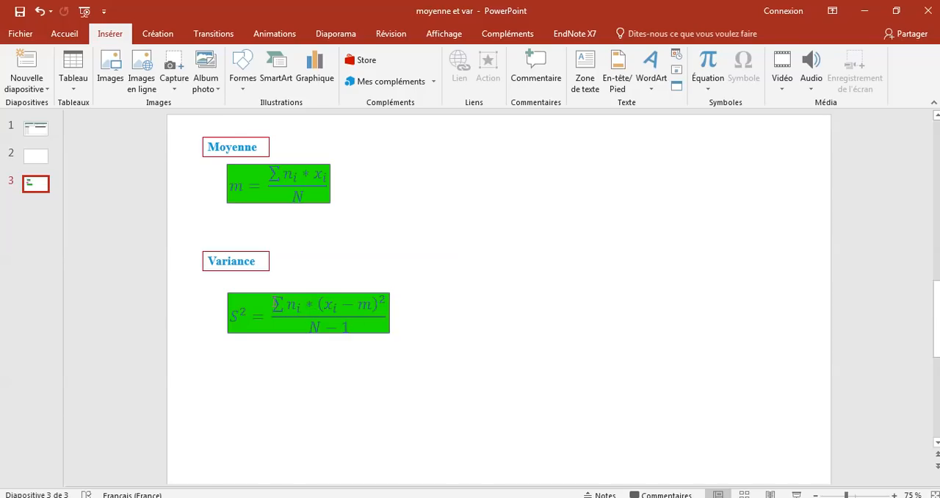
double_click(295, 305)
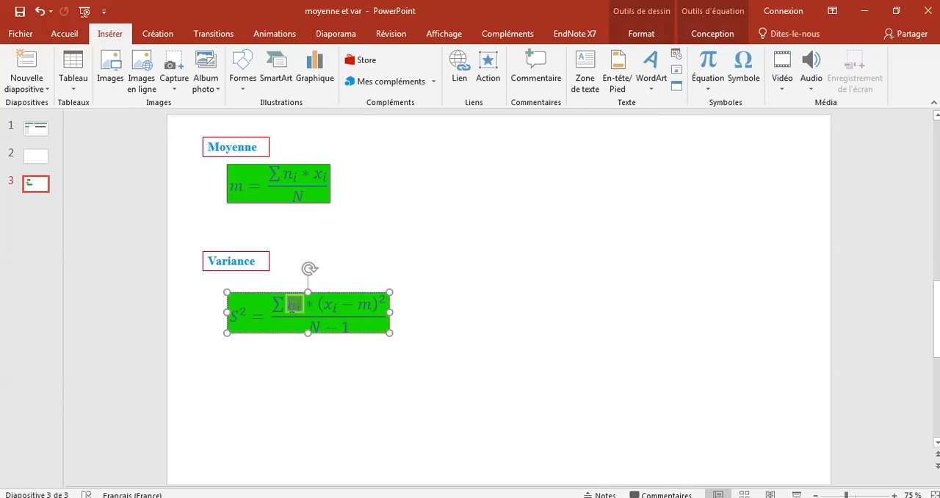
left_click(386, 269)
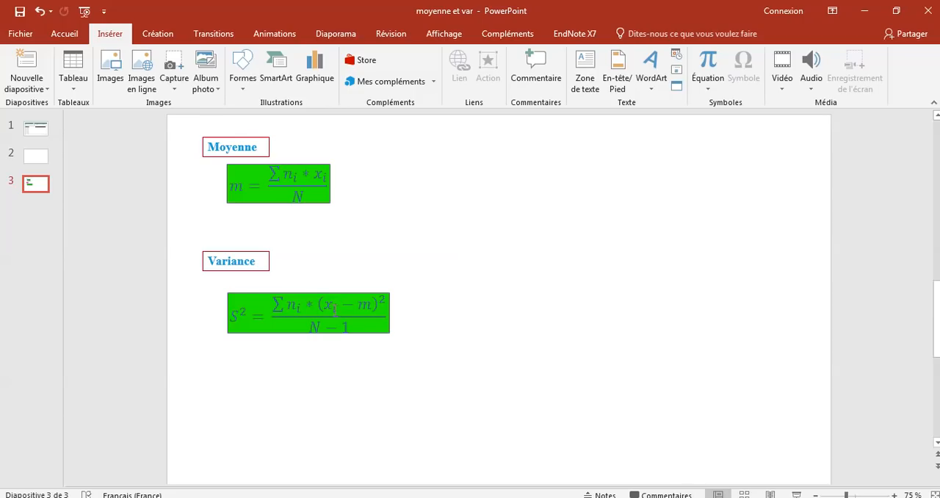
left_click_drag(318, 303, 385, 303)
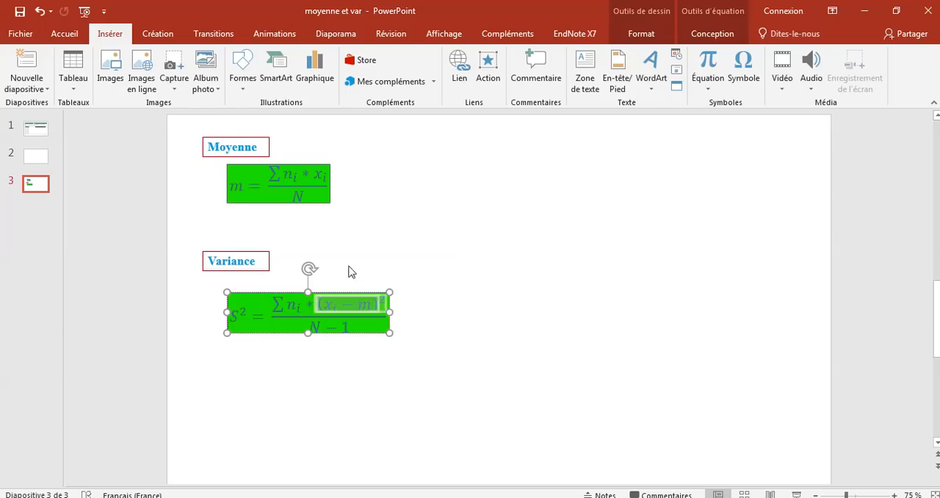
left_click(383, 278)
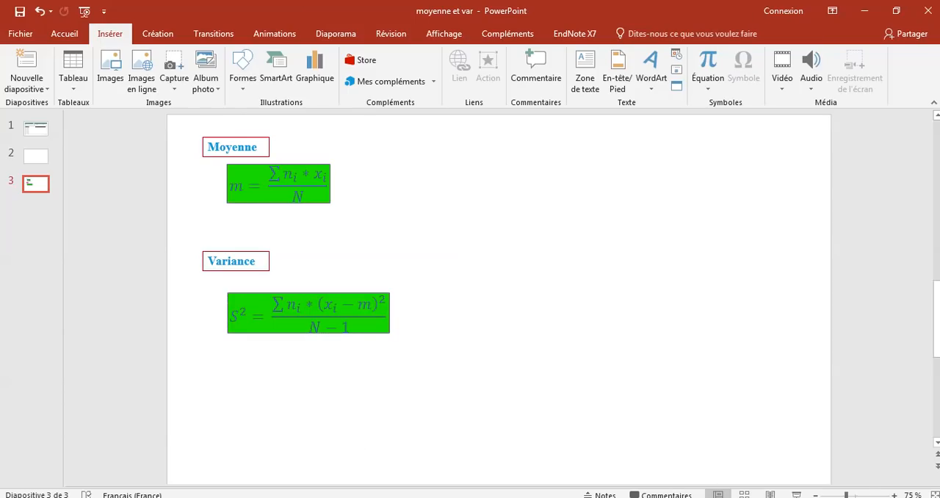
Return to the Excel workbook and calculate nif*(xi-mf)^2 for the first class in cell H2 with the formula =D2*(C2-B16)^2
key("alt+Tab")
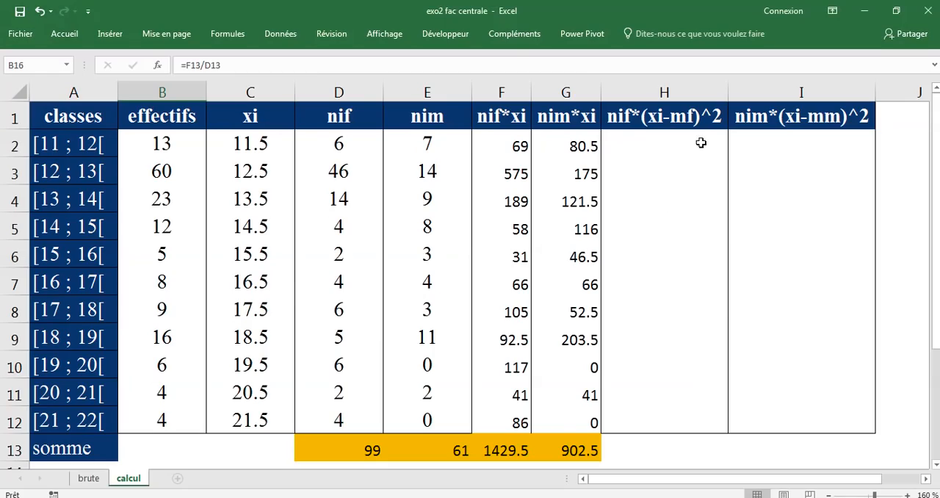
left_click(628, 122)
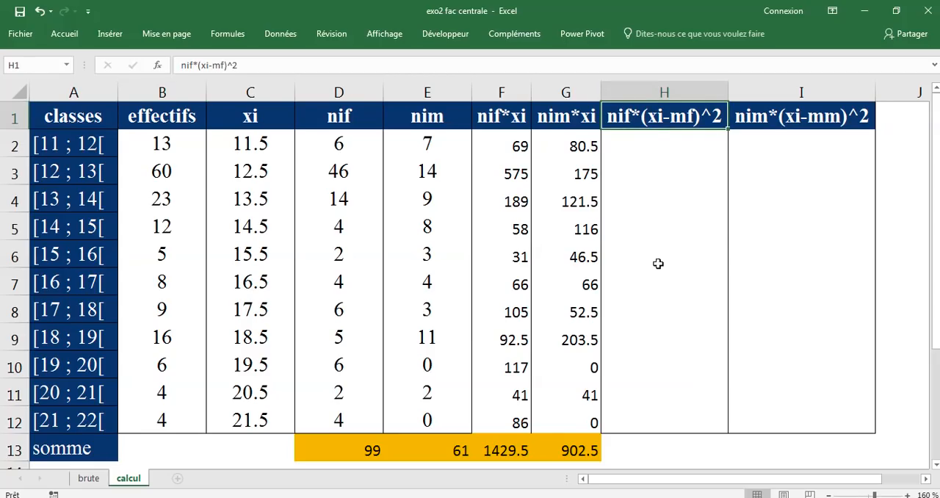
left_click(650, 143)
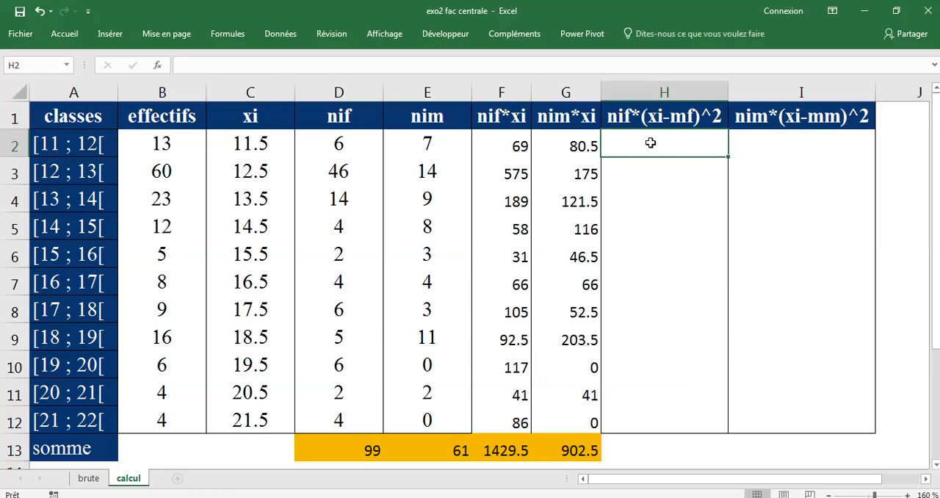
type("=")
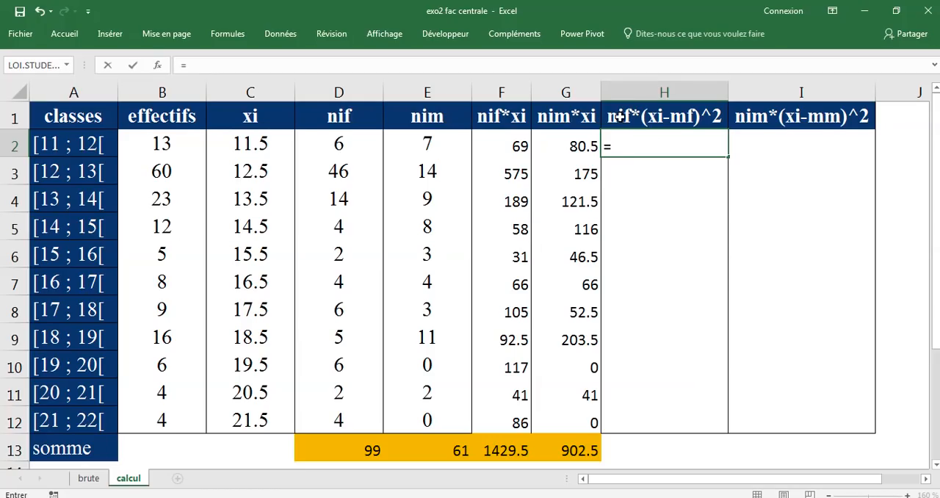
left_click(346, 145)
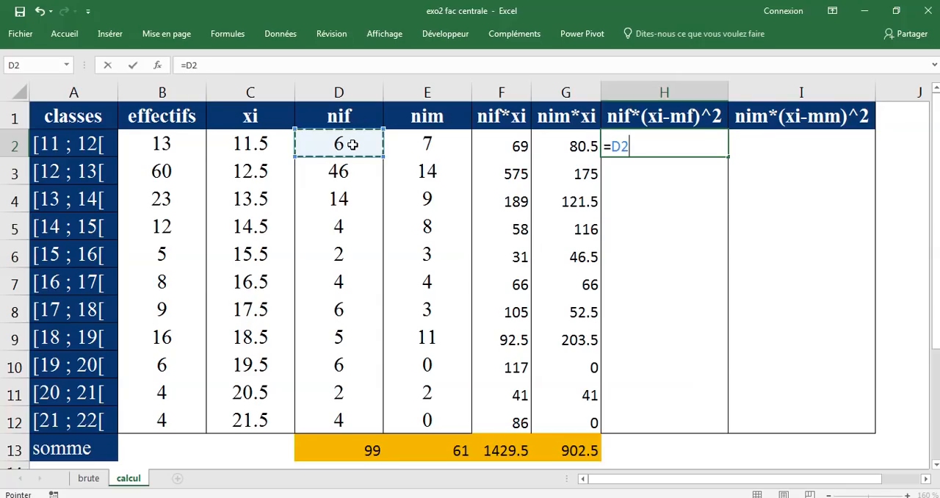
type("ù")
key("BackSpace")
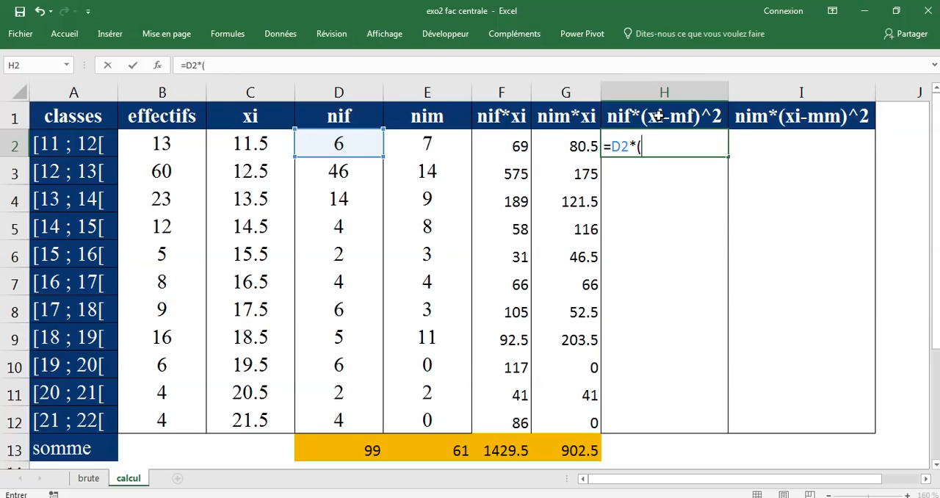
left_click(253, 146)
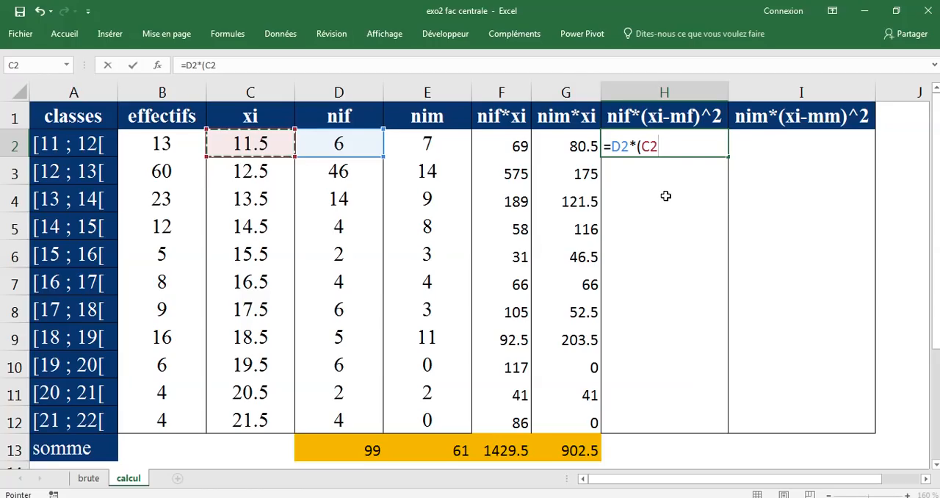
type("-")
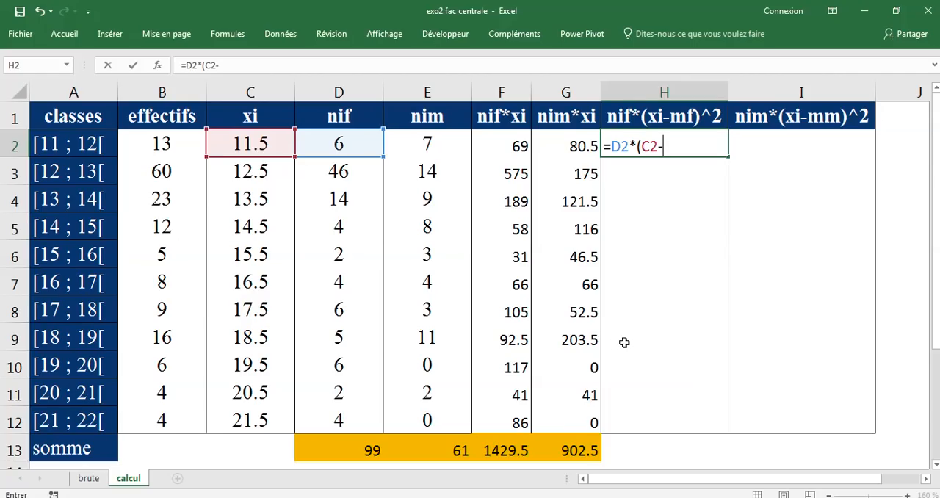
scroll(628, 351, "down", 2)
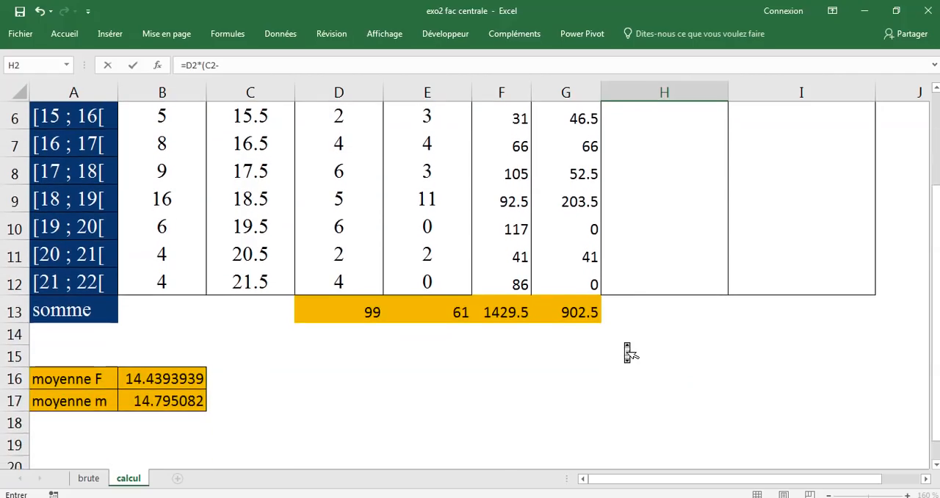
scroll(629, 352, "up", 1)
scroll(628, 349, "down", 1)
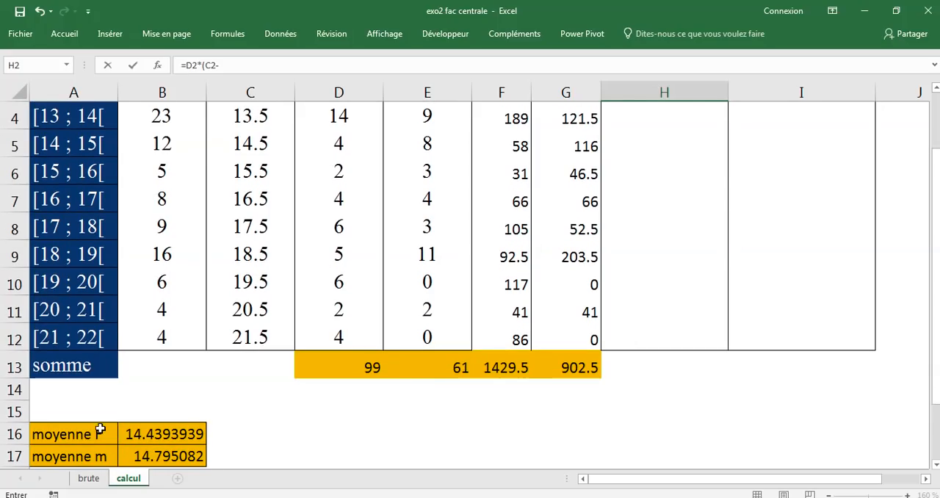
left_click(182, 435)
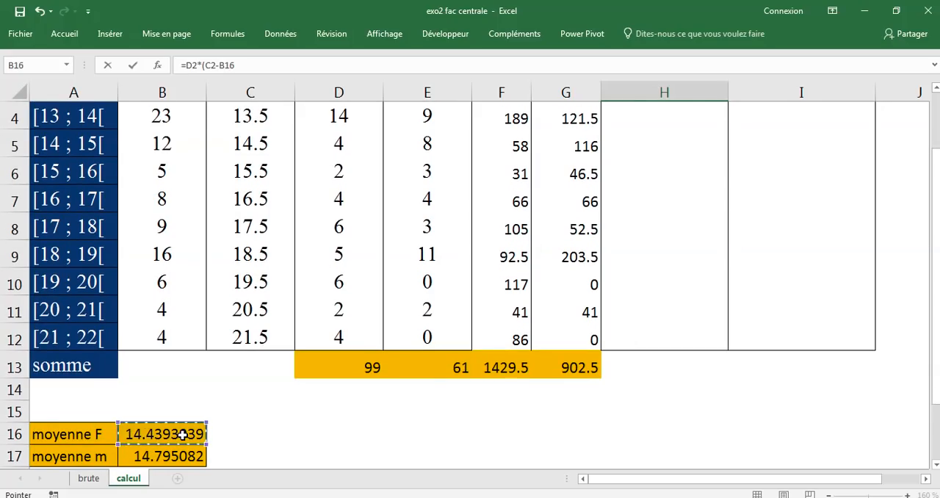
scroll(702, 274, "up", 1)
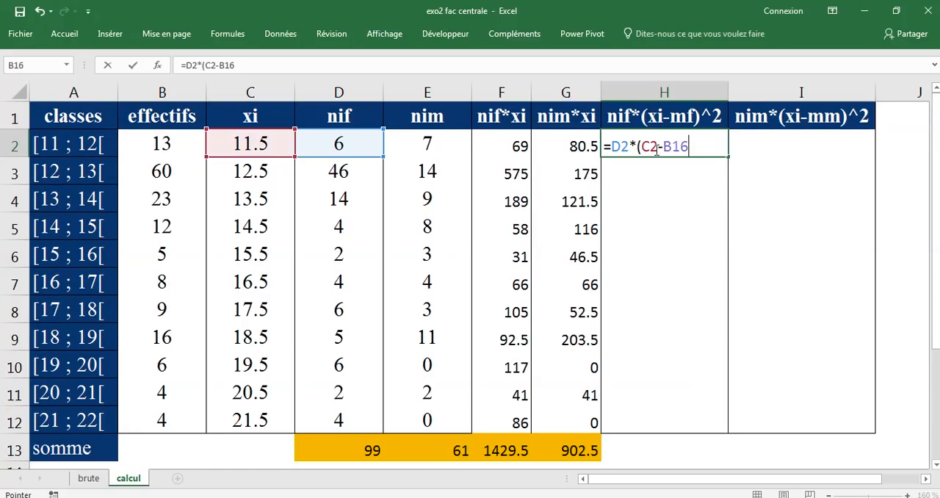
scroll(727, 180, "down", 1)
scroll(727, 180, "up", 1)
scroll(690, 154, "down", 1)
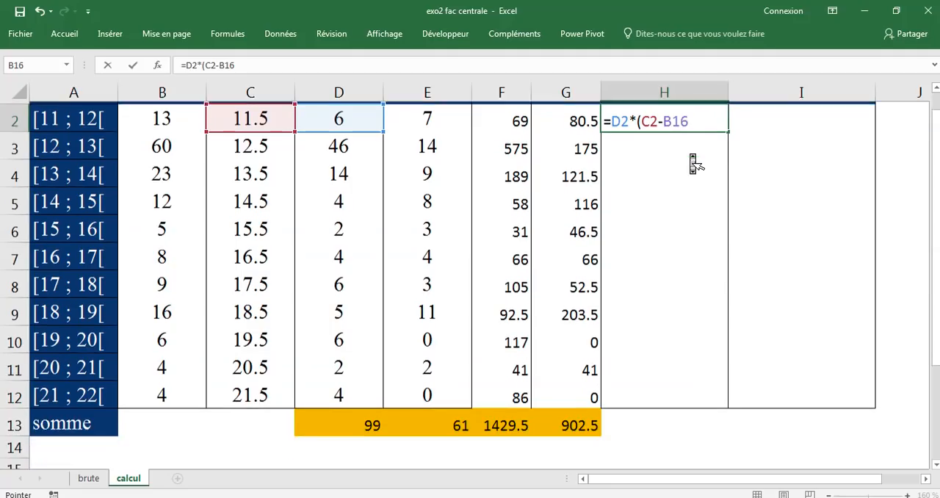
scroll(688, 153, "up", 1)
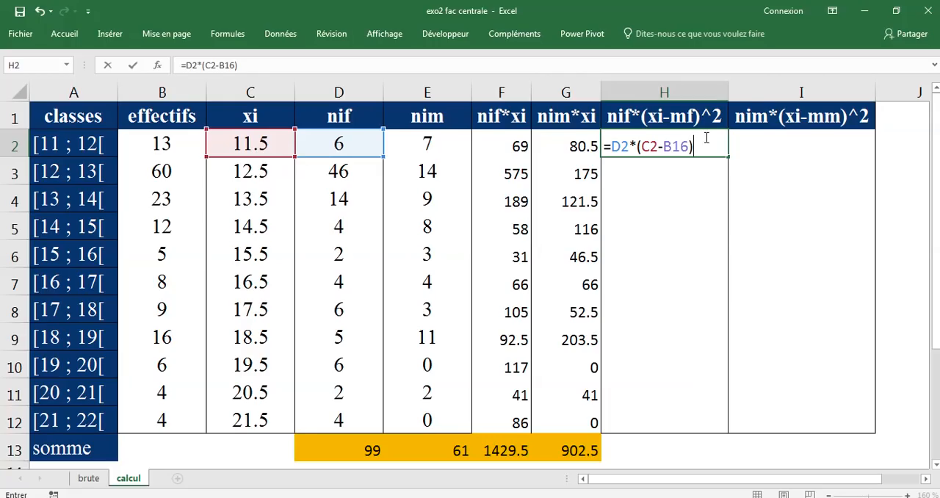
type("^2")
left_click(132, 66)
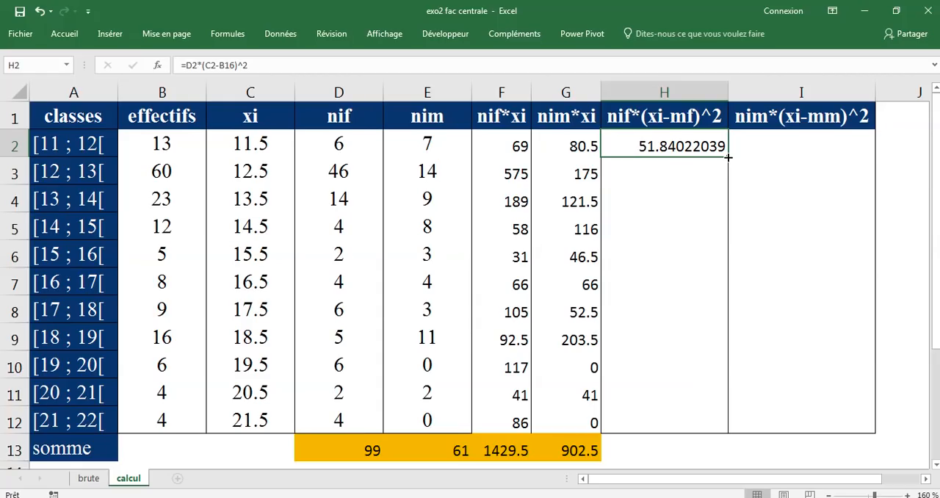
Copy the formula in H2 down through cell H4
left_click_drag(727, 157, 726, 207)
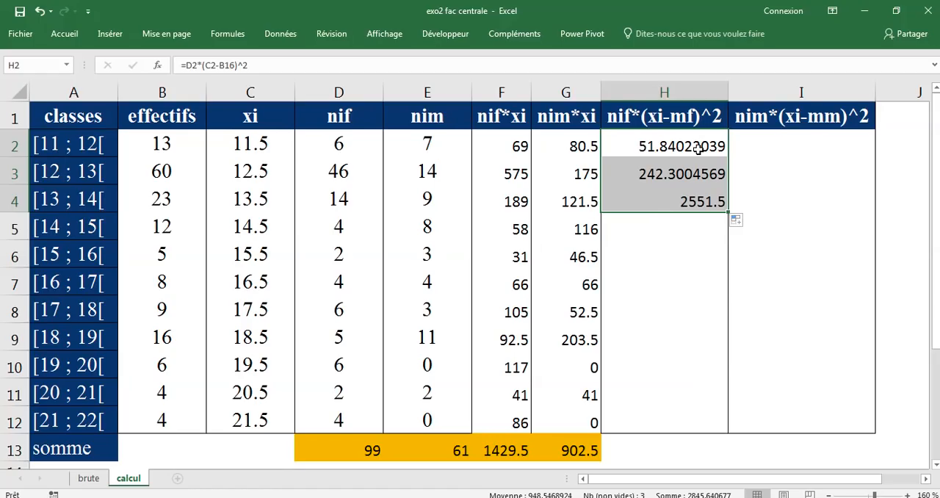
scroll(697, 149, "down", 3, "ctrl")
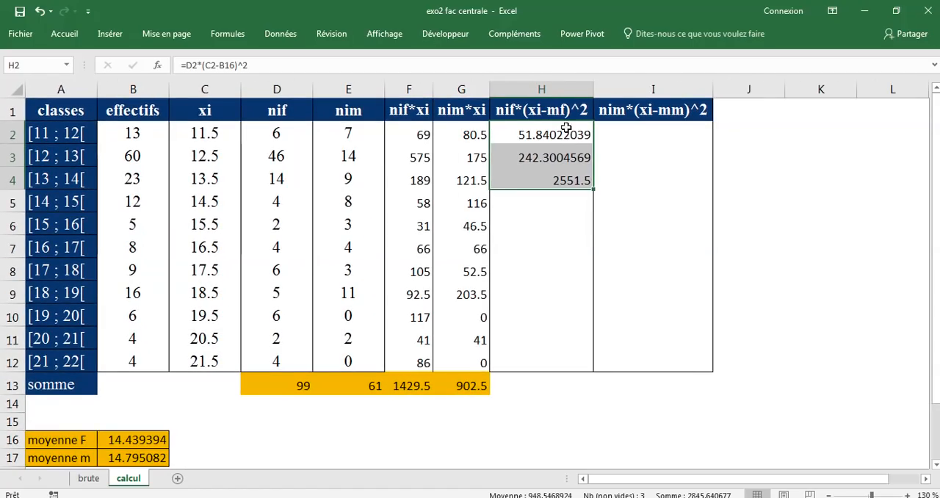
Inspect the formulas in H2 and H3 to compare which mean cell each one references
left_click(567, 131)
double_click(566, 132)
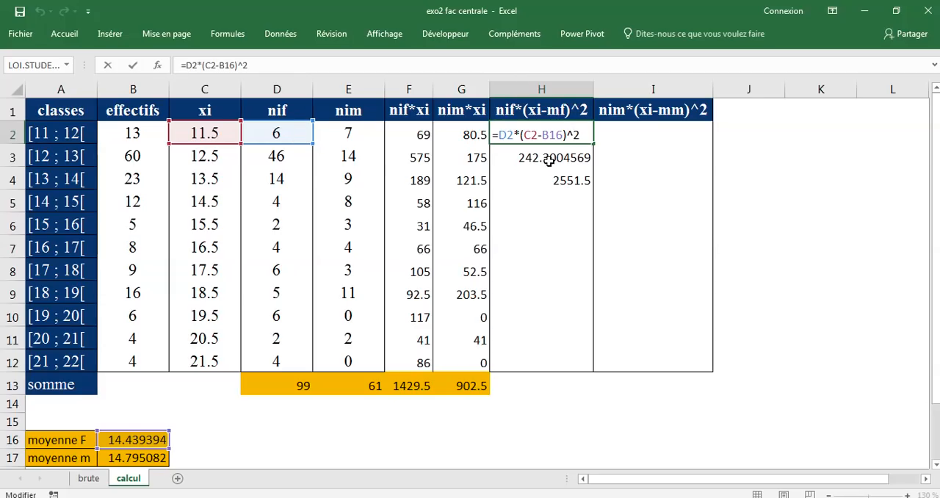
left_click(133, 69)
double_click(562, 153)
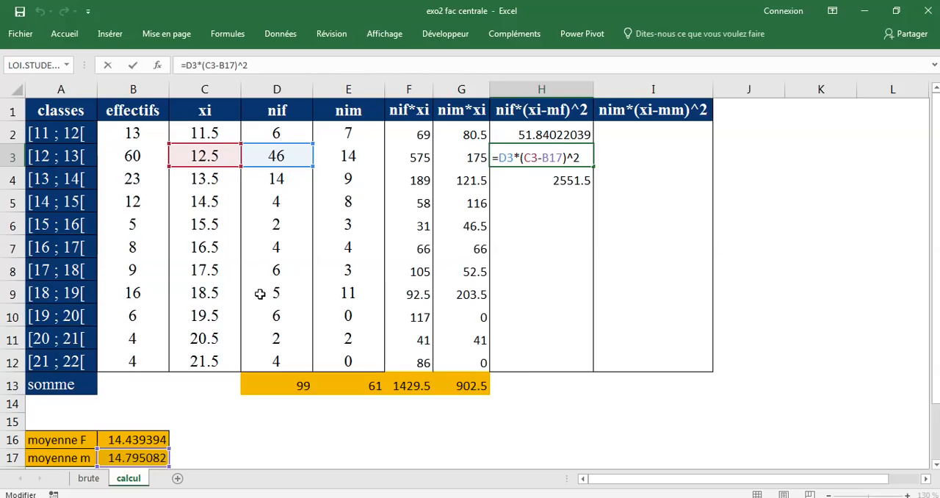
scroll(160, 456, "down", 1)
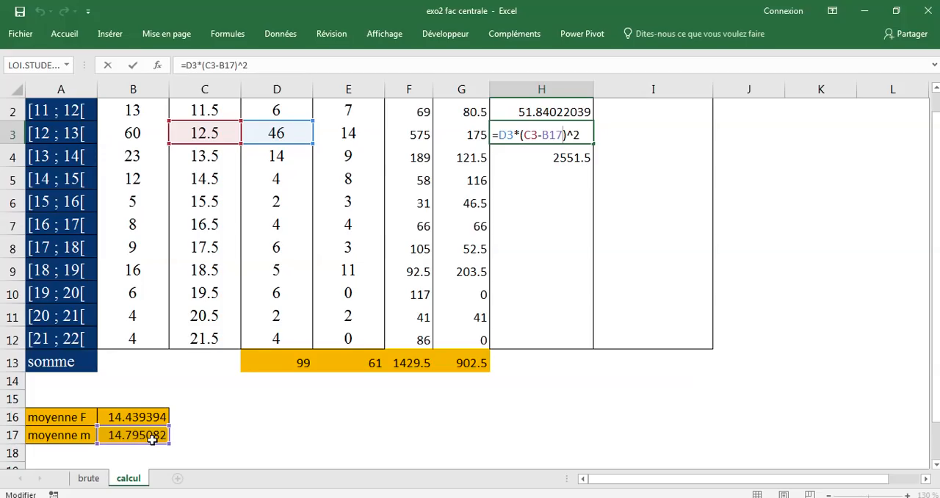
left_click(132, 65)
Open the formula in H4 and examine its class midpoint, frequency and mean references against the mean cells in B16:B17
double_click(539, 157)
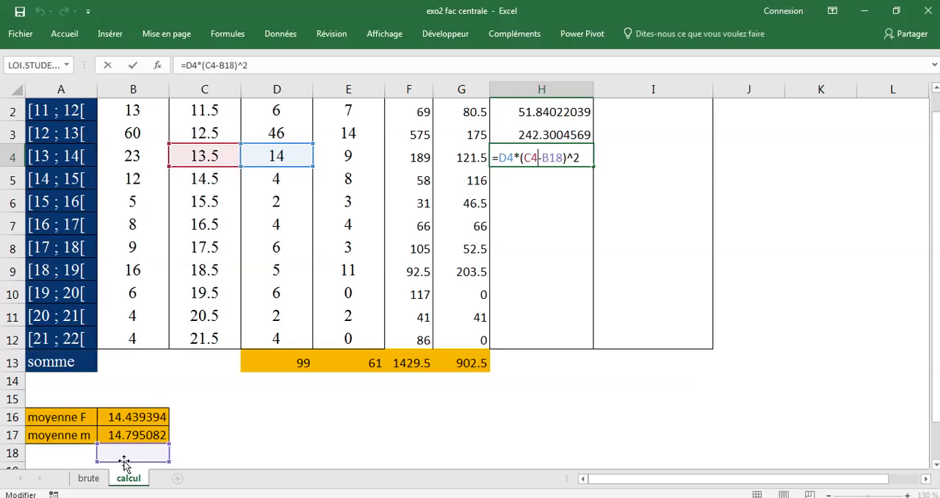
scroll(140, 426, "down", 1)
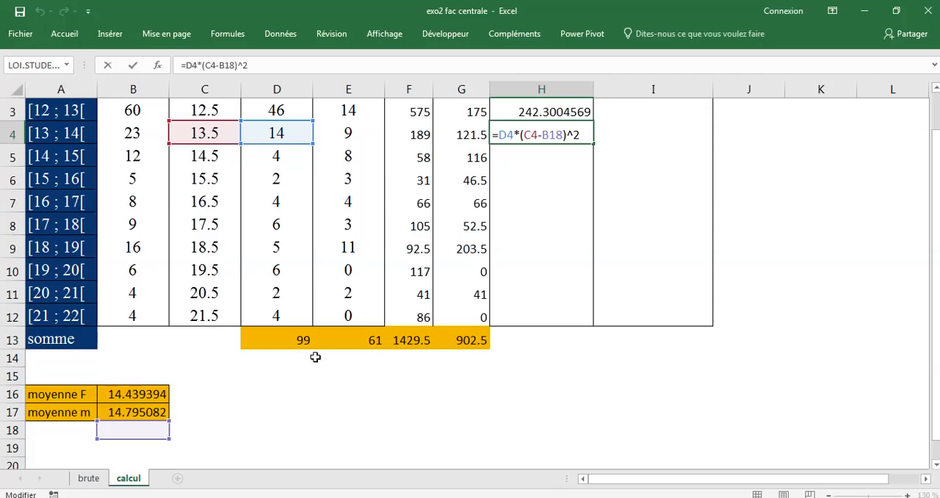
scroll(365, 357, "up", 1)
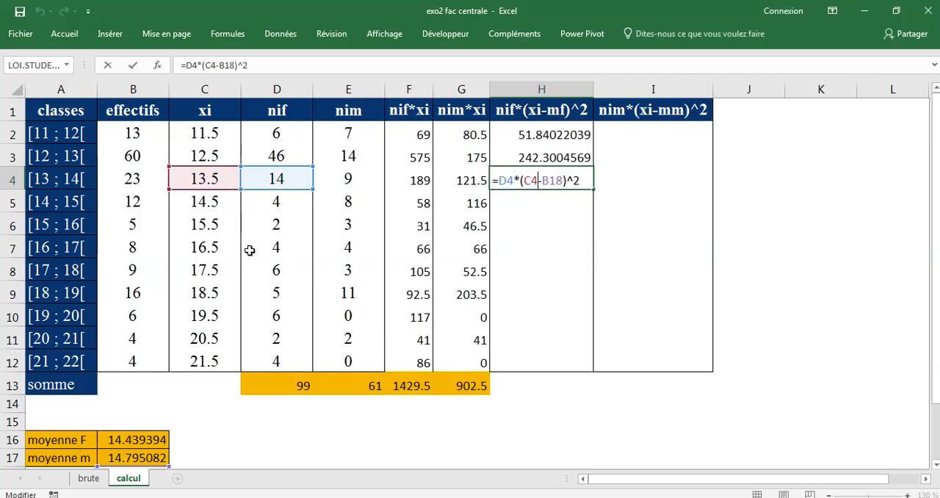
scroll(254, 272, "down", 2)
scroll(432, 248, "up", 2)
scroll(283, 311, "down", 1)
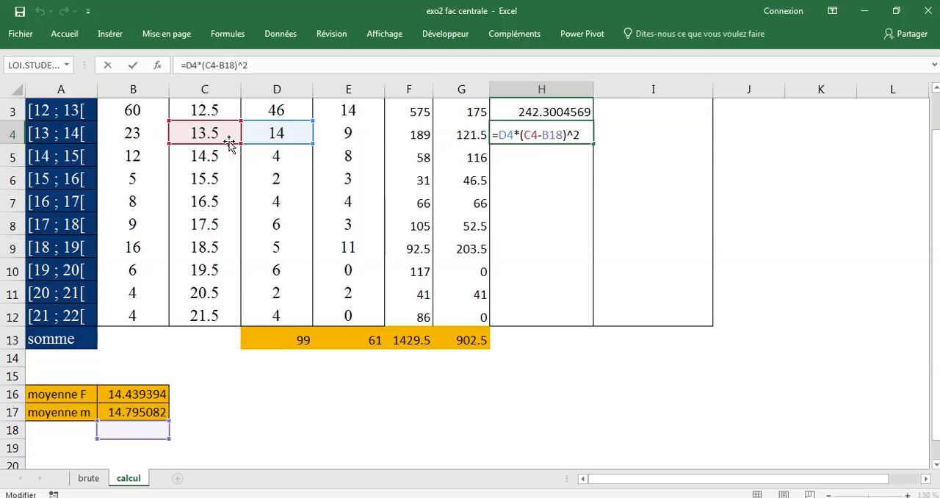
scroll(214, 138, "up", 1)
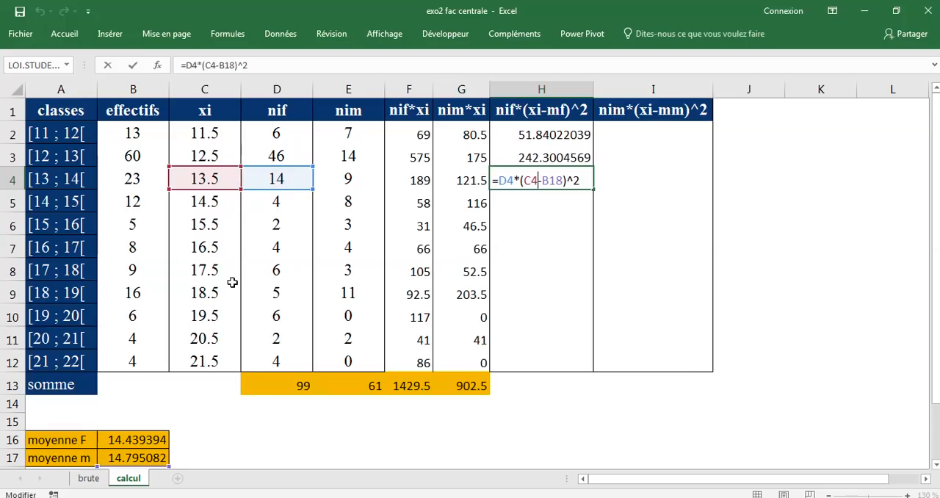
scroll(232, 282, "down", 2)
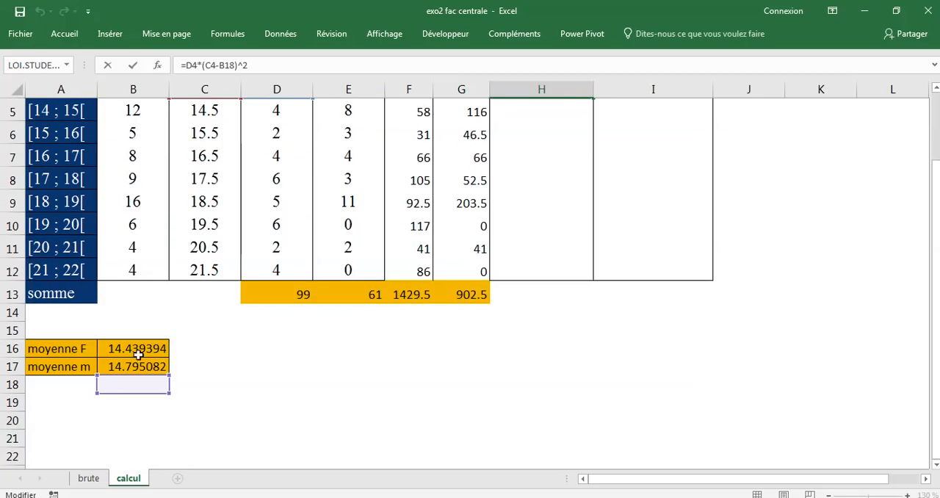
scroll(260, 365, "up", 2)
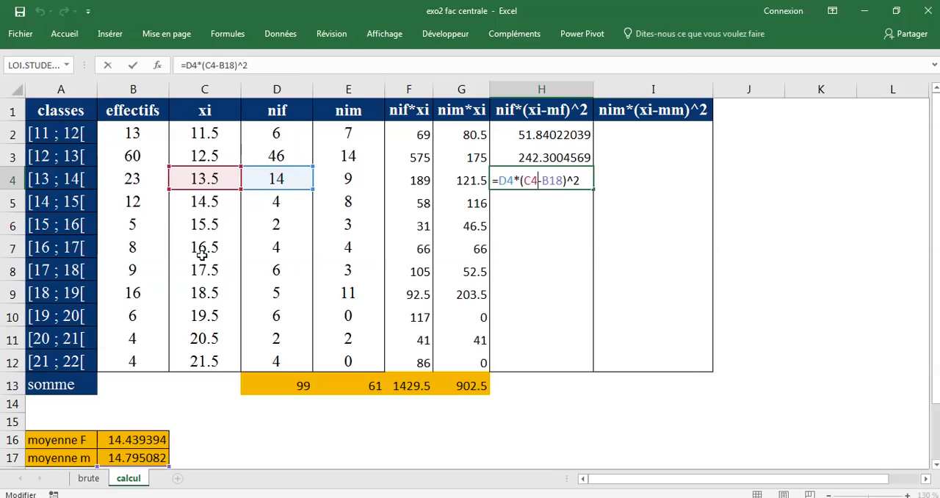
mouse_move(358, 44)
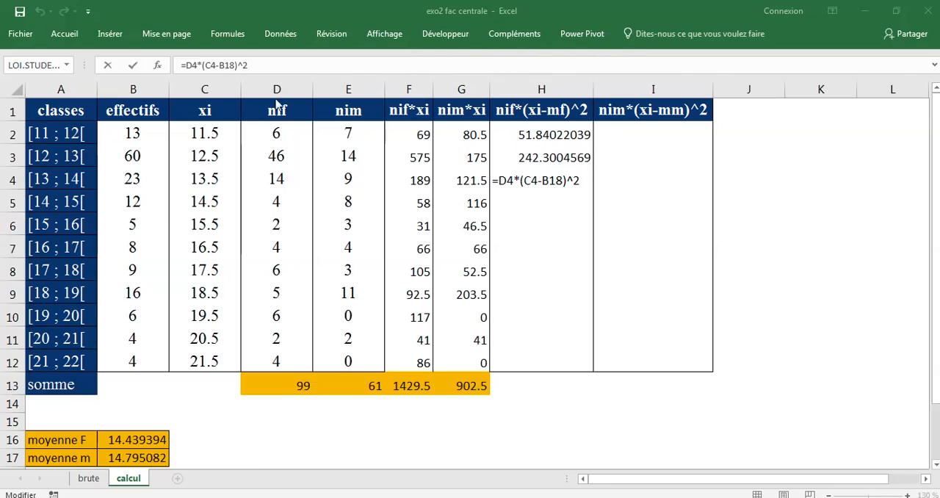
Close the formula in H4 and clear the contents of cells H3:H4
left_click(133, 66)
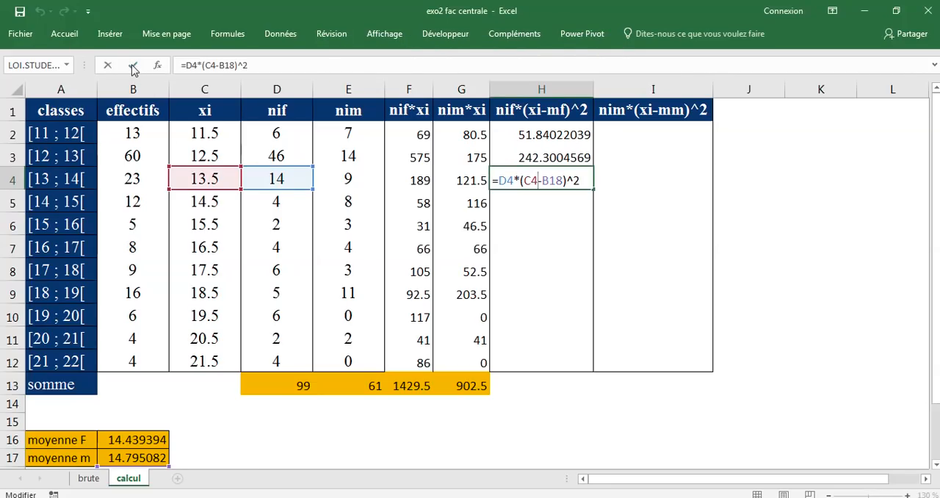
left_click(133, 66)
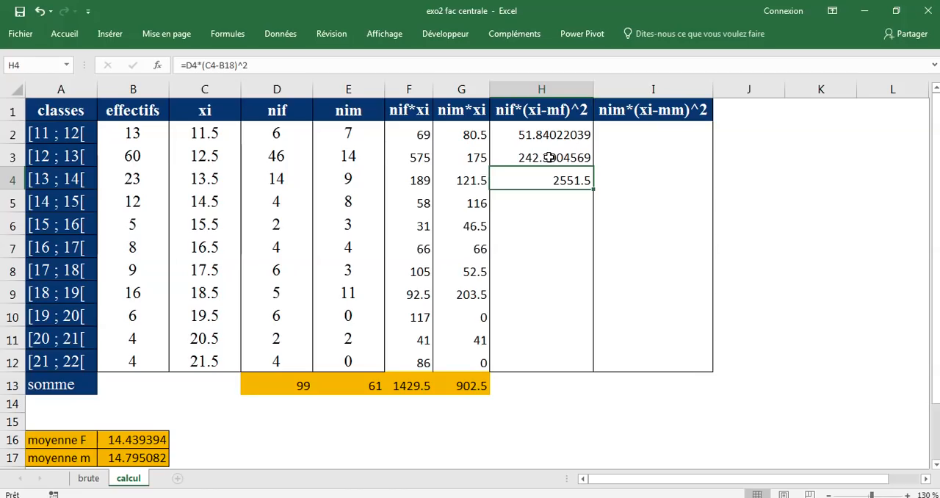
left_click_drag(549, 157, 549, 174)
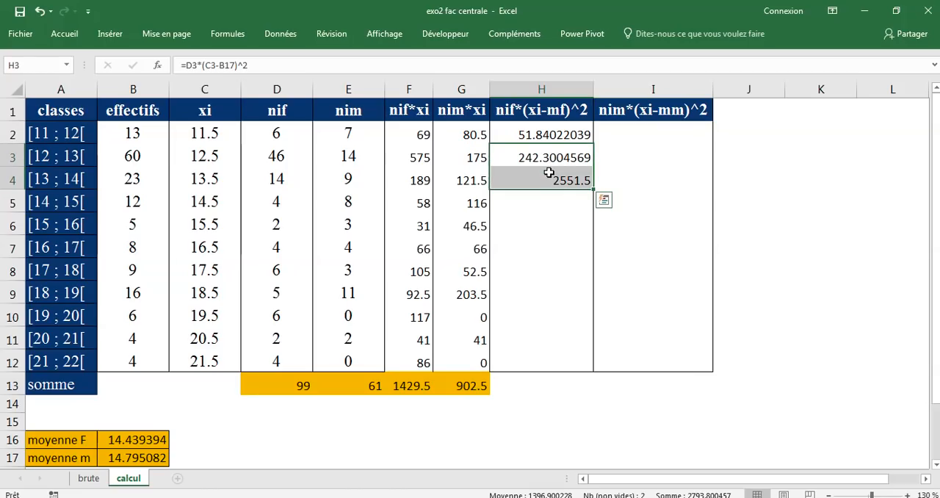
key("Delete")
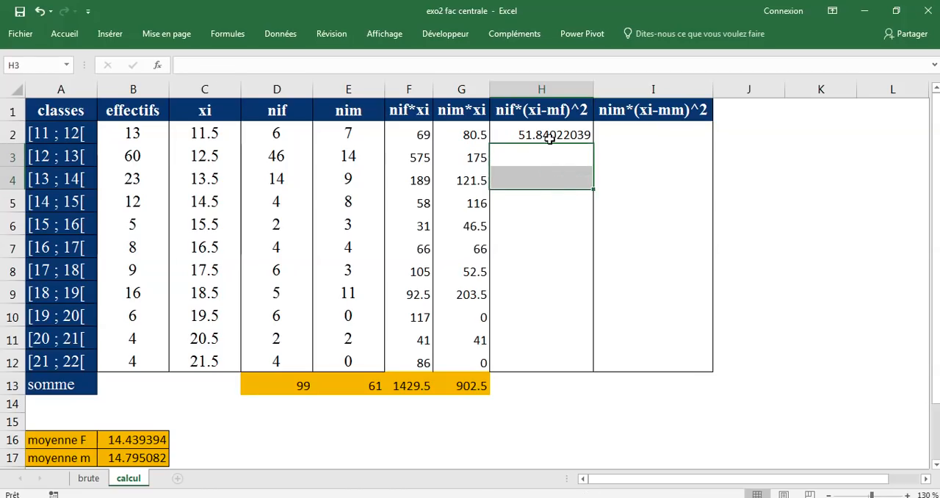
Fix the row of the female mean reference in H2 so the formula is =D2*(C2-B$16)^2, and copy it down through H12
double_click(550, 136)
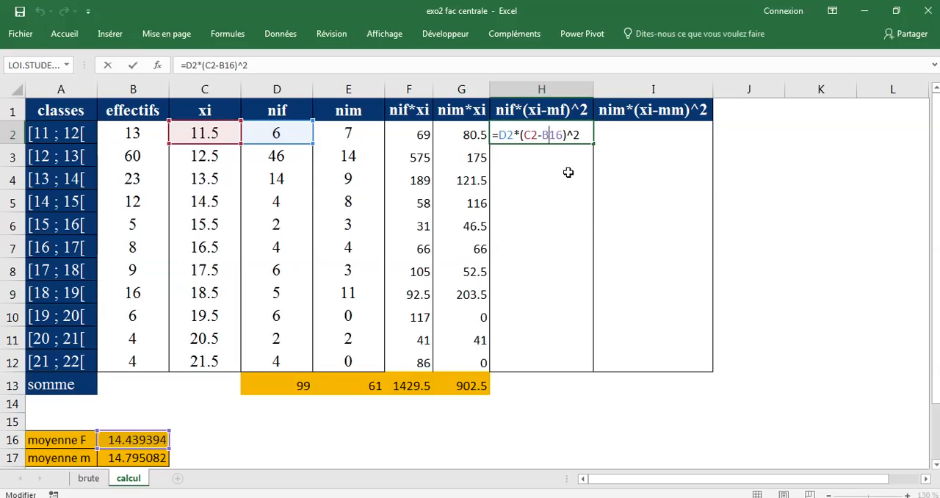
left_click(550, 137)
type("ù")
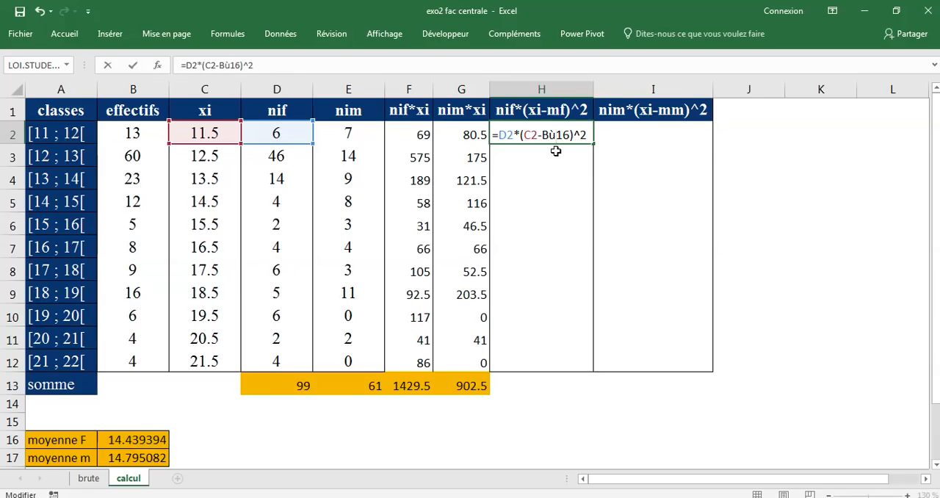
key("BackSpace")
type("$")
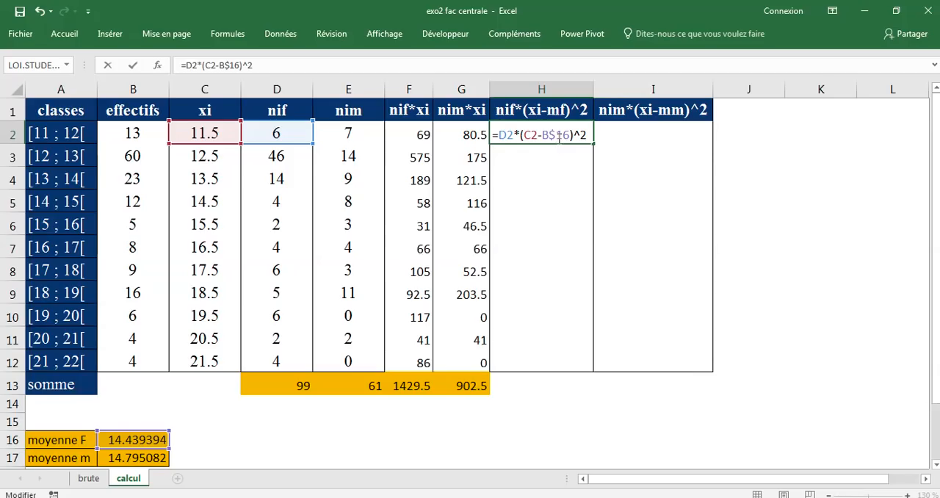
key("BackSpace")
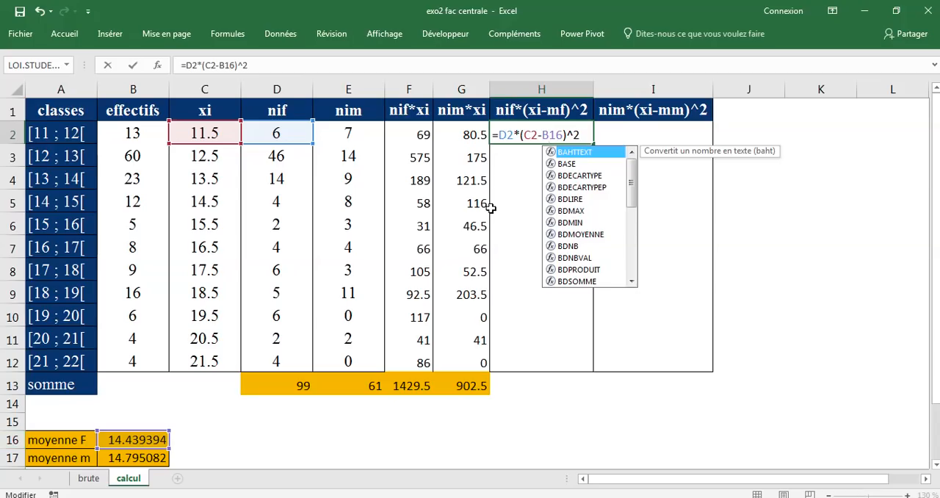
type("$")
left_click(554, 135)
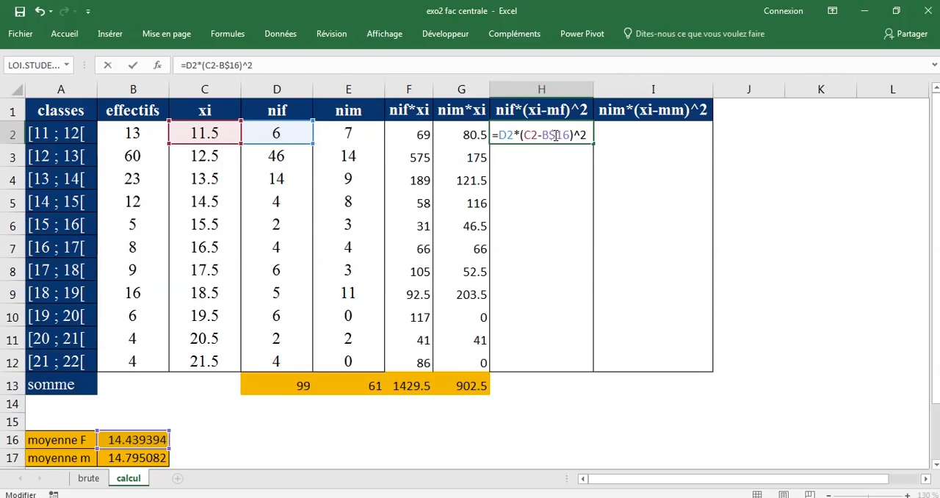
key("BackSpace")
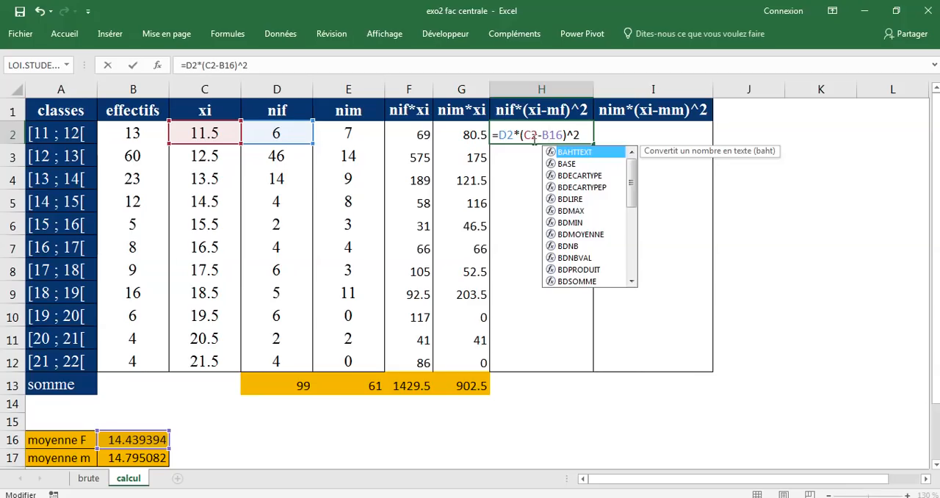
left_click(542, 135)
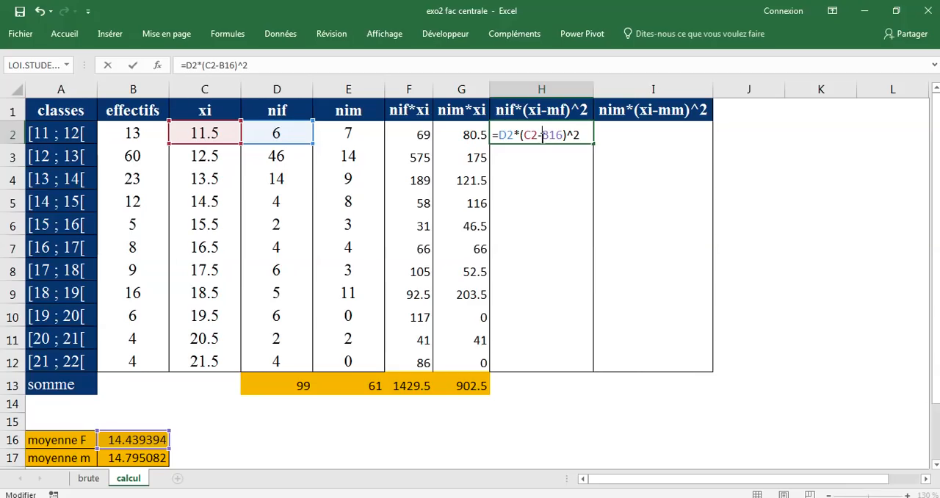
left_click(550, 135)
type("$")
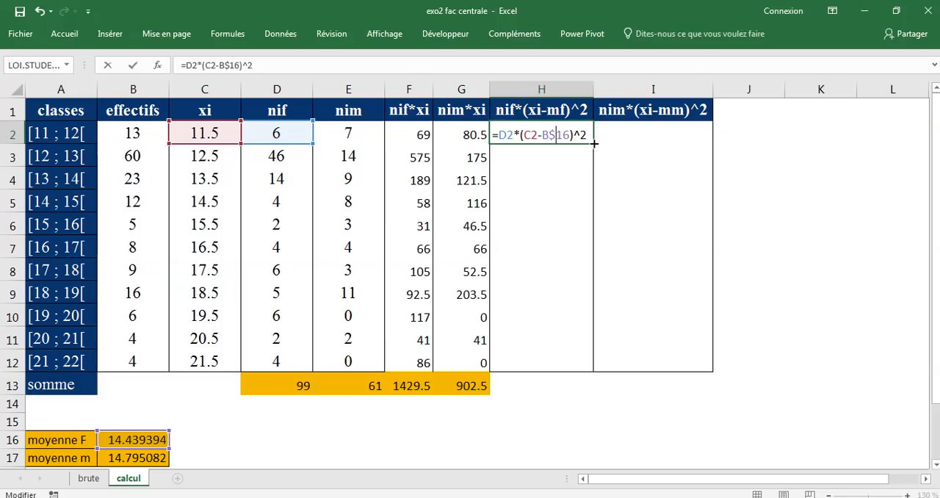
left_click(133, 66)
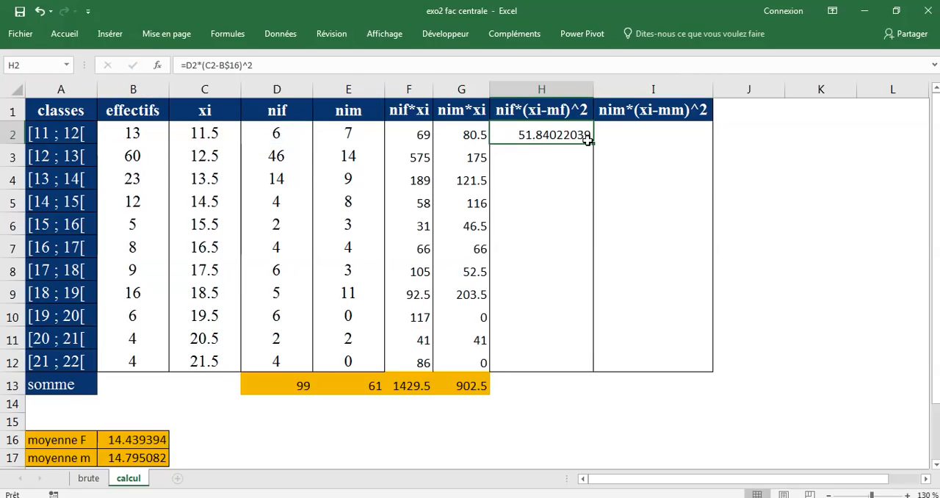
left_click_drag(592, 144, 573, 372)
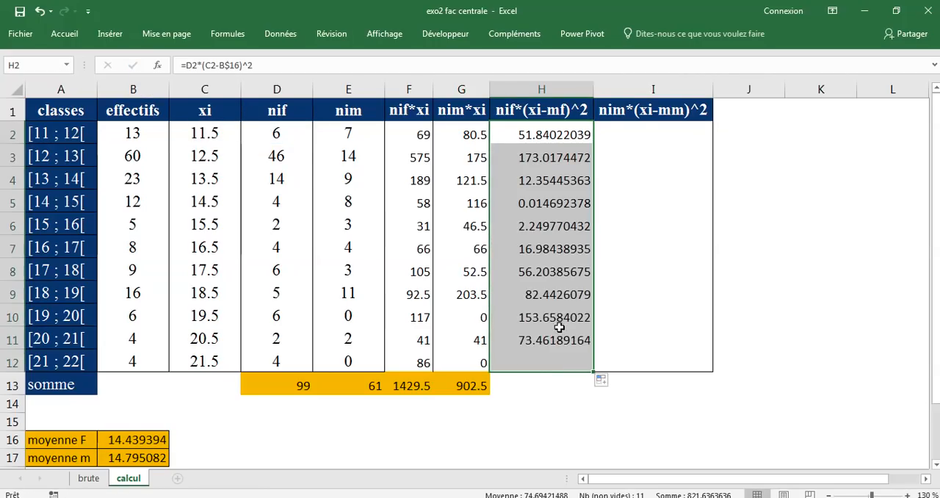
Inspect the copied formulas in H3 and H9 to check that they reference the female mean in B$16
left_click(554, 160)
double_click(554, 161)
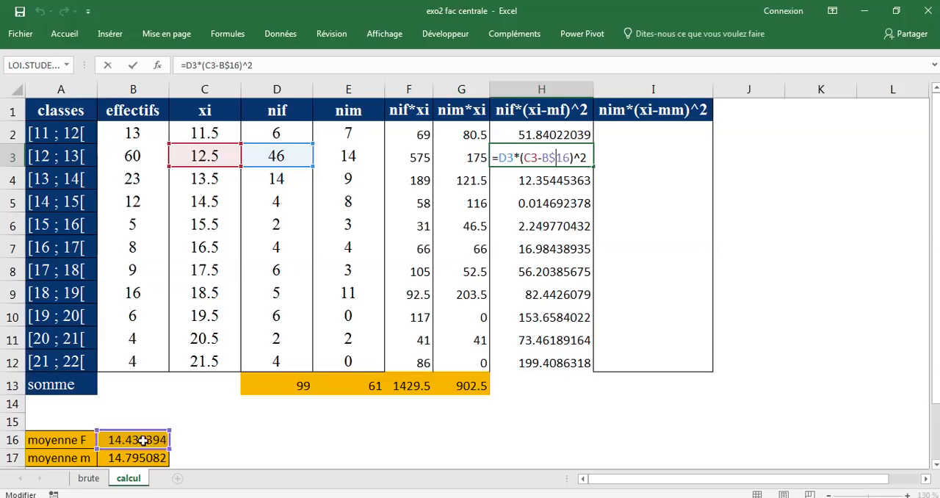
left_click(134, 64)
left_click(543, 294)
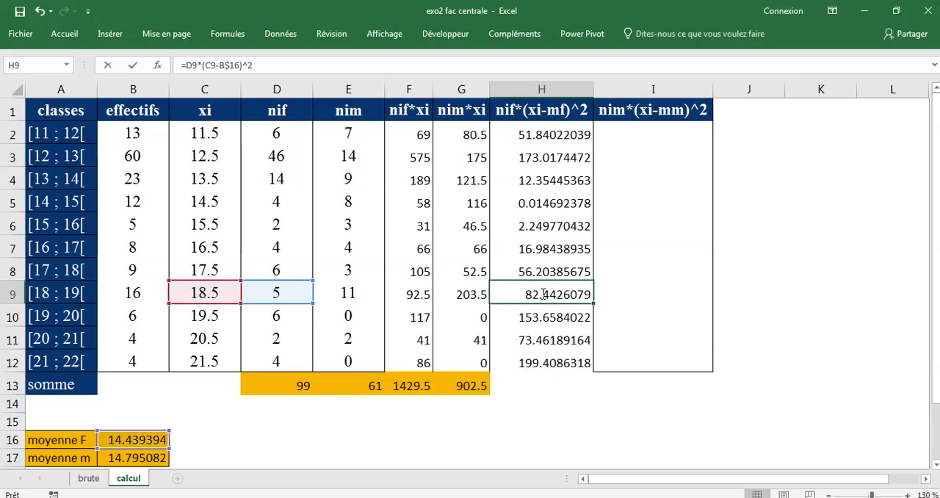
double_click(543, 293)
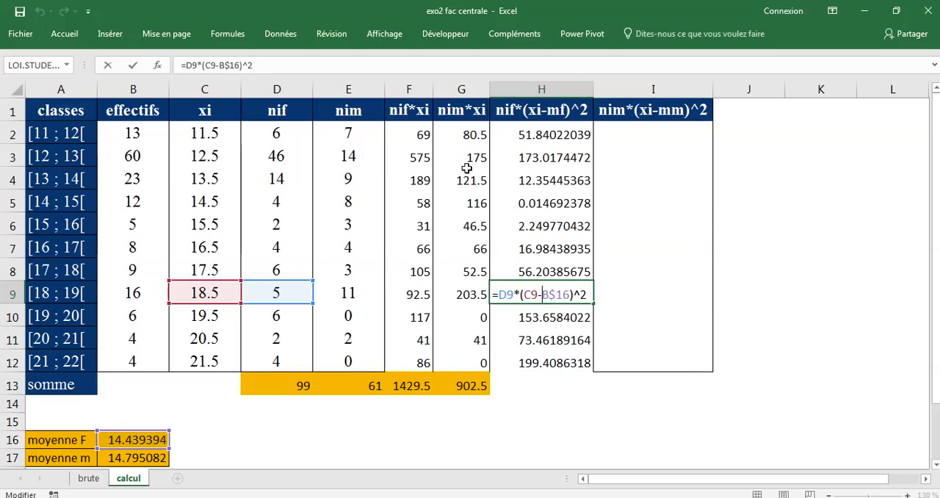
left_click(549, 136)
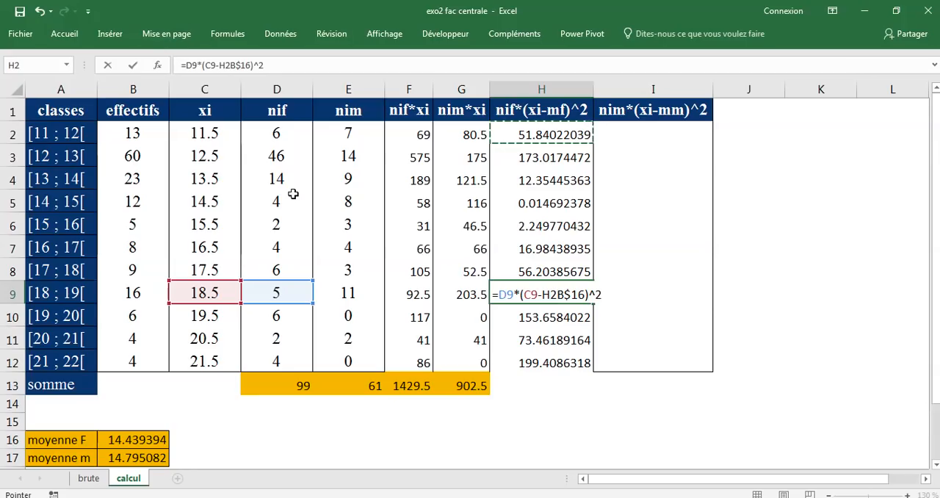
key("Escape")
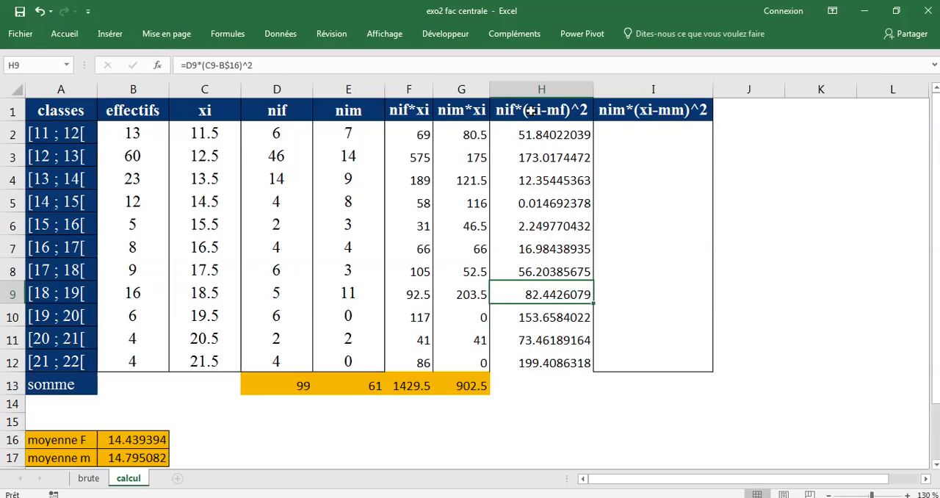
Calculate nim*(xi-mm)^2 in I2 with the formula =E2*(C2-B$17)^2 and copy it down through I12
left_click(647, 129)
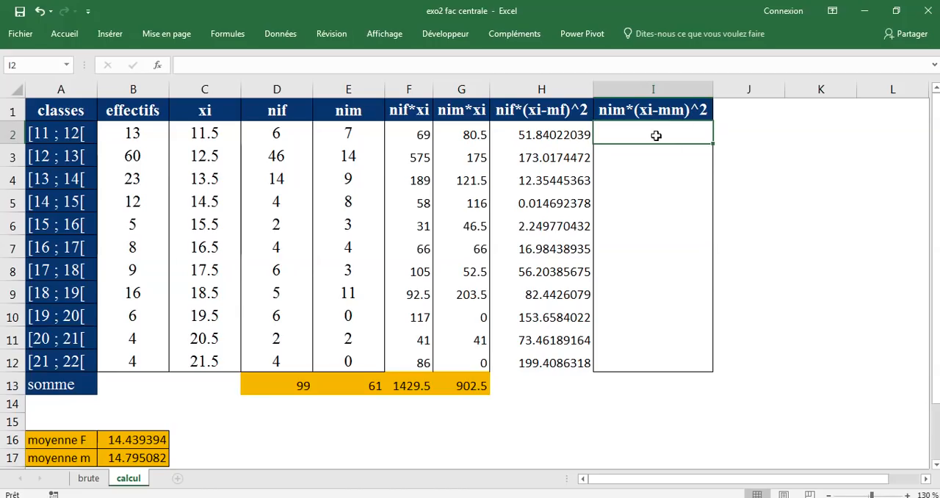
type("=")
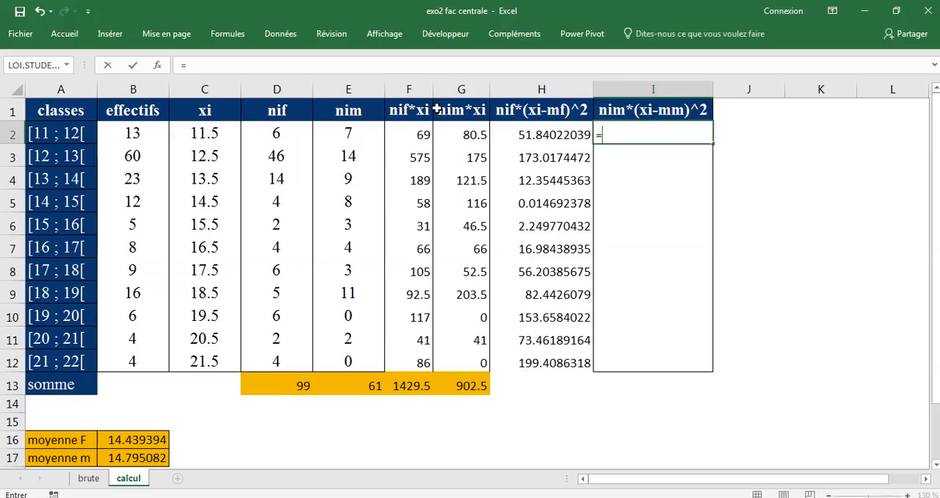
left_click(359, 129)
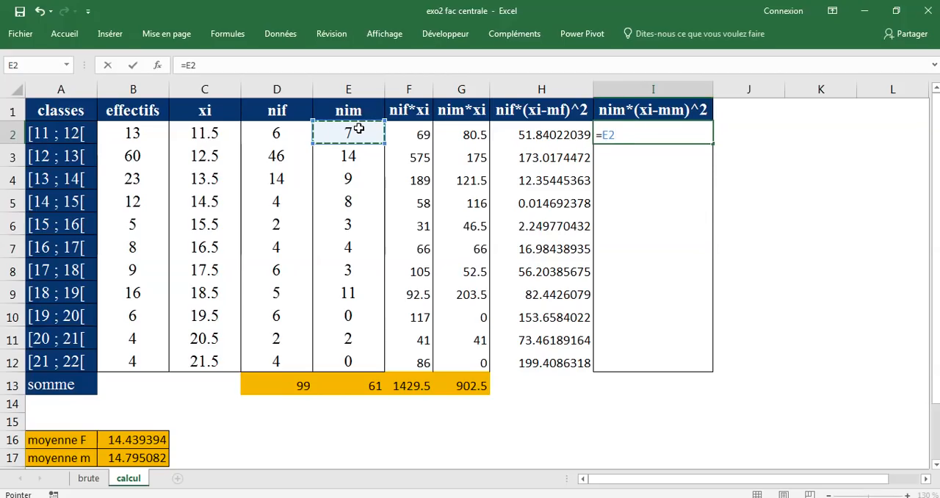
type("*(")
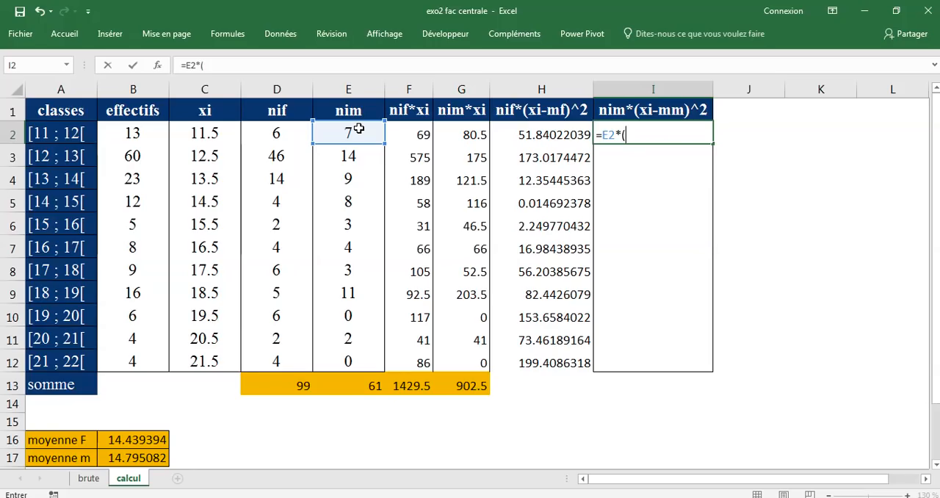
left_click(213, 134)
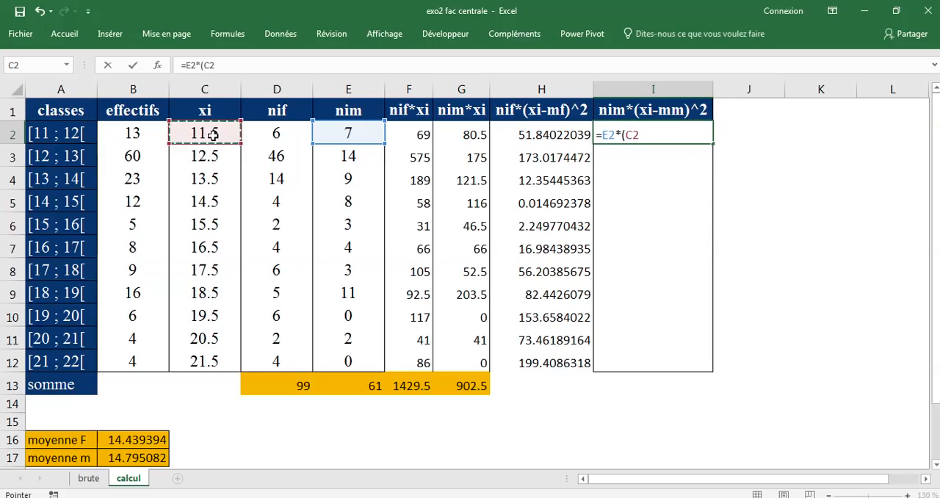
type("-")
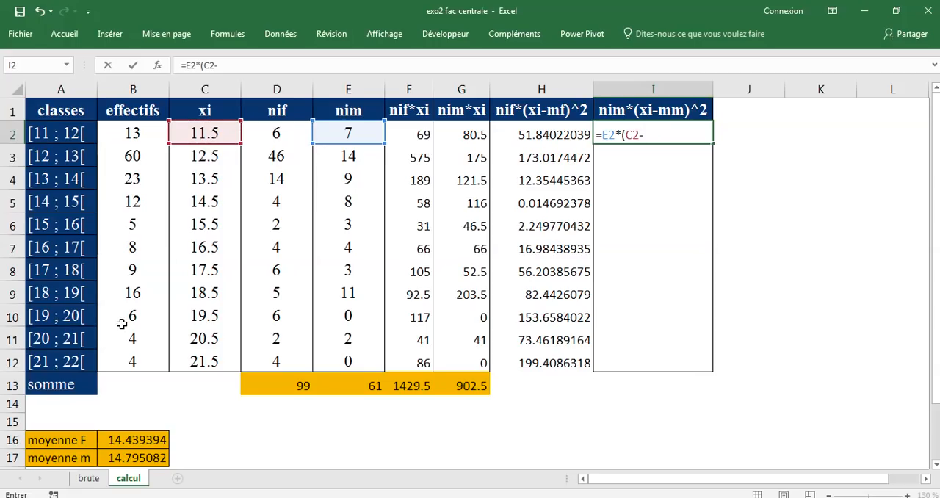
left_click(147, 453)
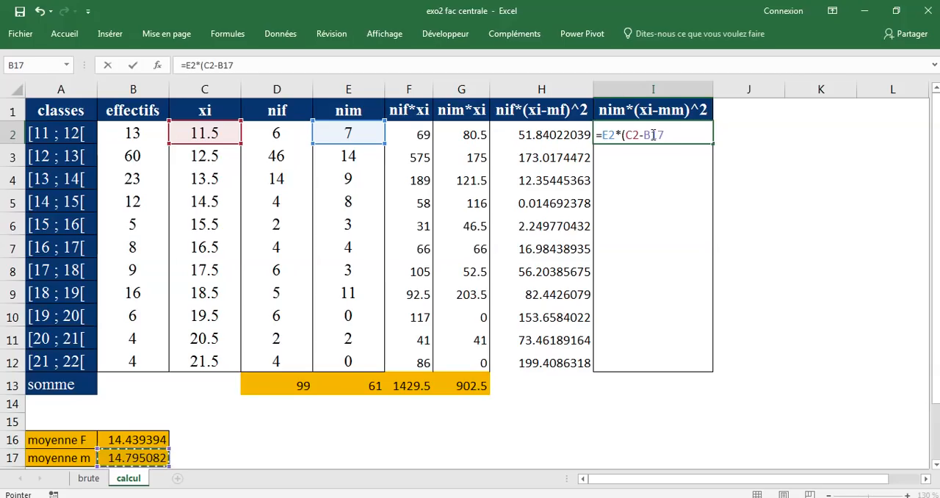
left_click(652, 135)
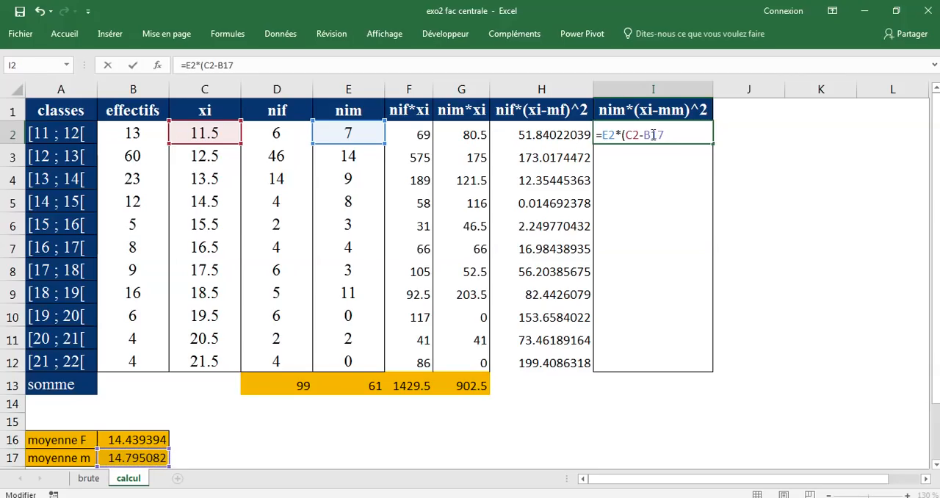
type("$17)")
type("^2")
left_click(135, 66)
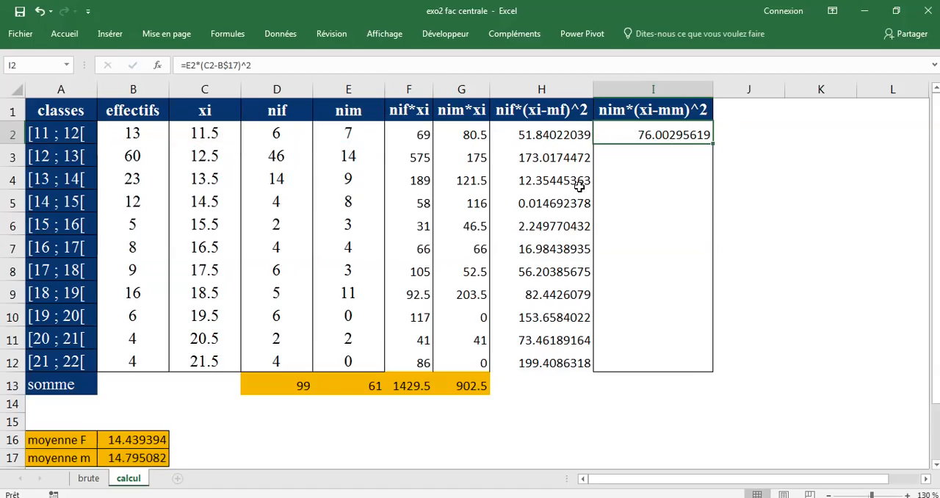
double_click(711, 144)
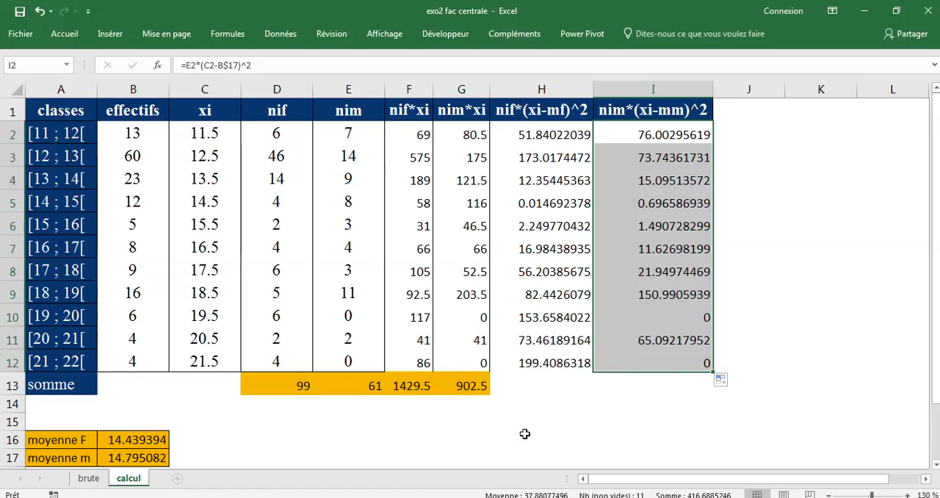
Switch to the PowerPoint presentation to examine the numerator of the variance formula, and return to the Excel workbook
left_click(528, 389)
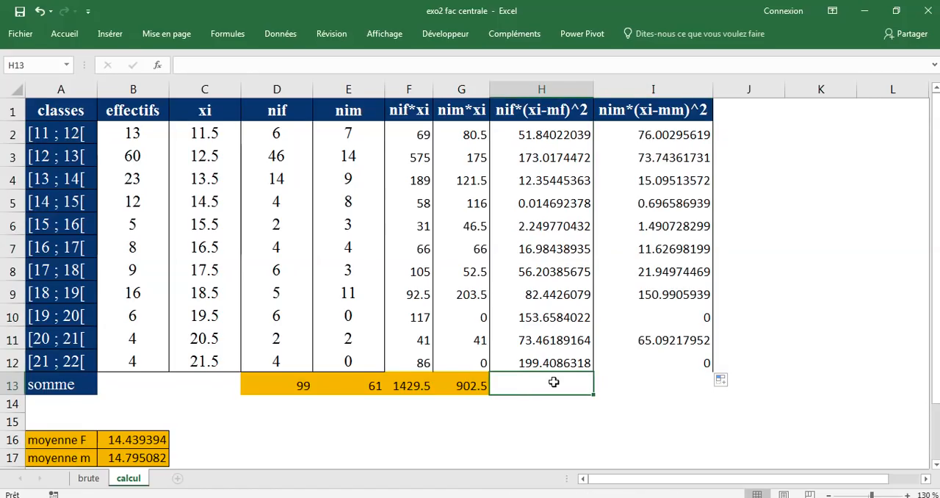
key("alt+Tab")
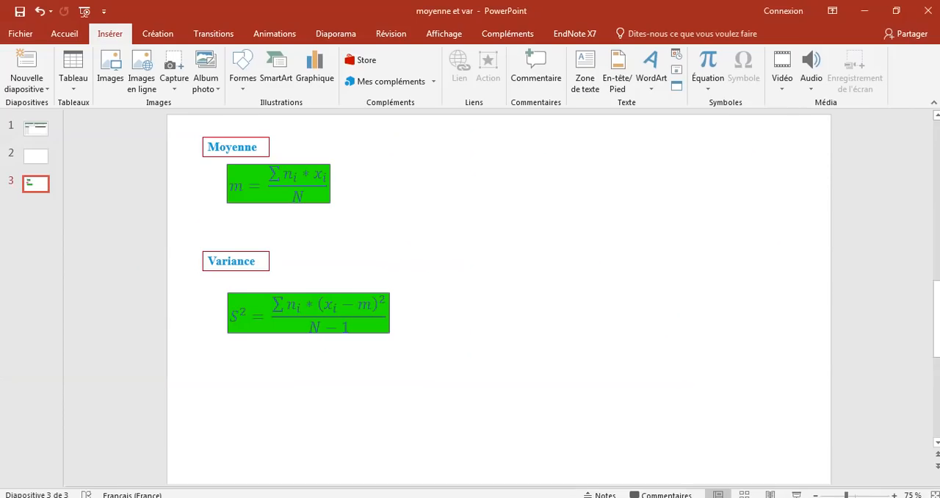
left_click_drag(282, 304, 300, 307)
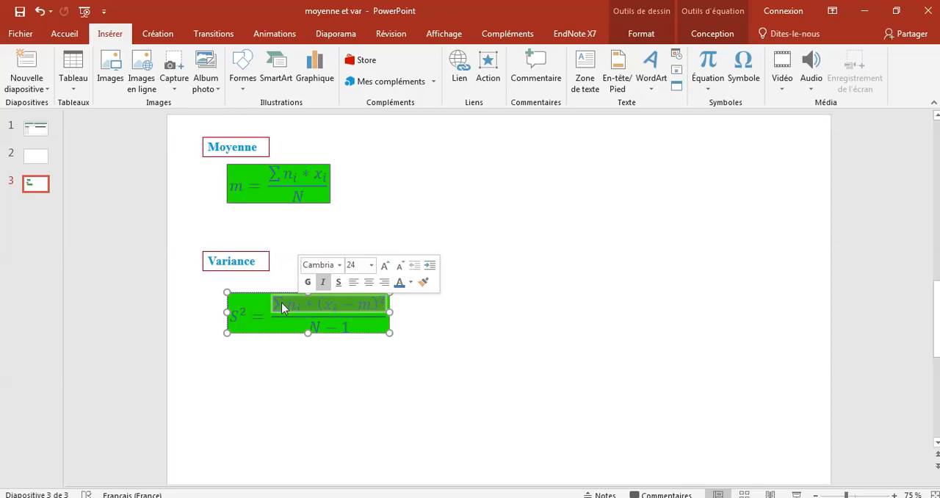
key("alt+Tab")
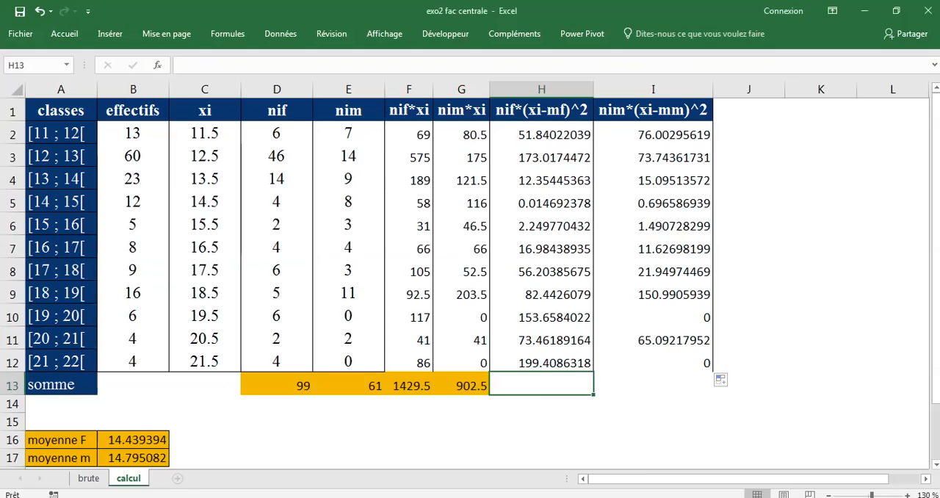
Sum the nif*(xi-mf)^2 and nim*(xi-mm)^2 columns over rows 2 to 12 into H13 and I13
left_click_drag(582, 132, 568, 375)
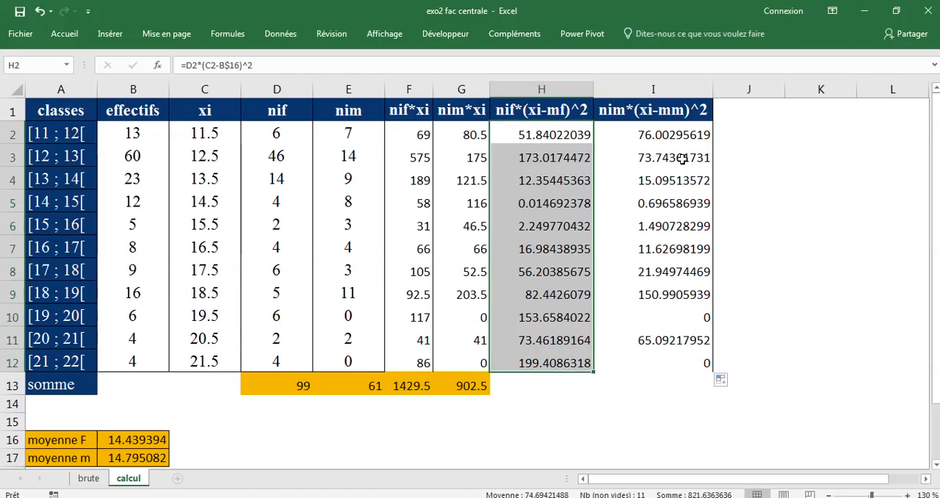
left_click_drag(690, 135, 682, 356)
left_click(509, 387)
left_click_drag(510, 386, 665, 386)
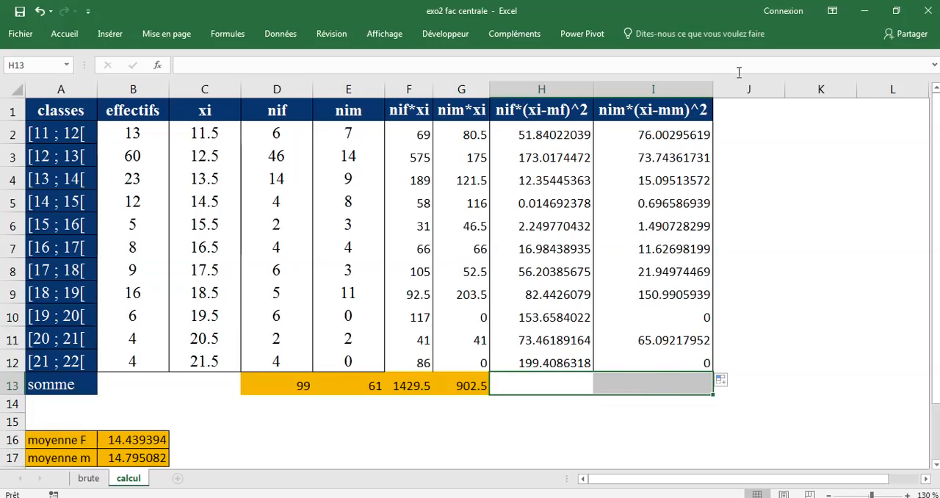
left_click(64, 36)
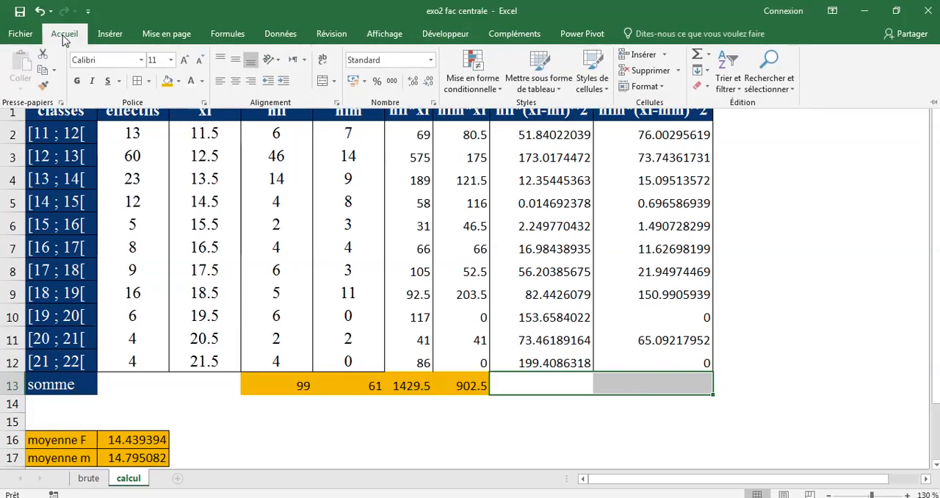
left_click(696, 59)
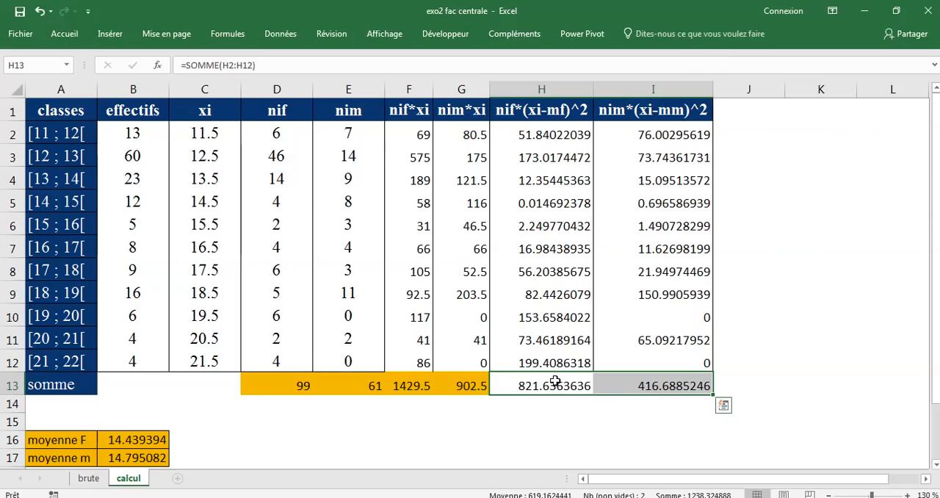
Fill the sums in H13:I13 with the same orange as the rest of the somme row
left_click_drag(537, 384, 651, 384)
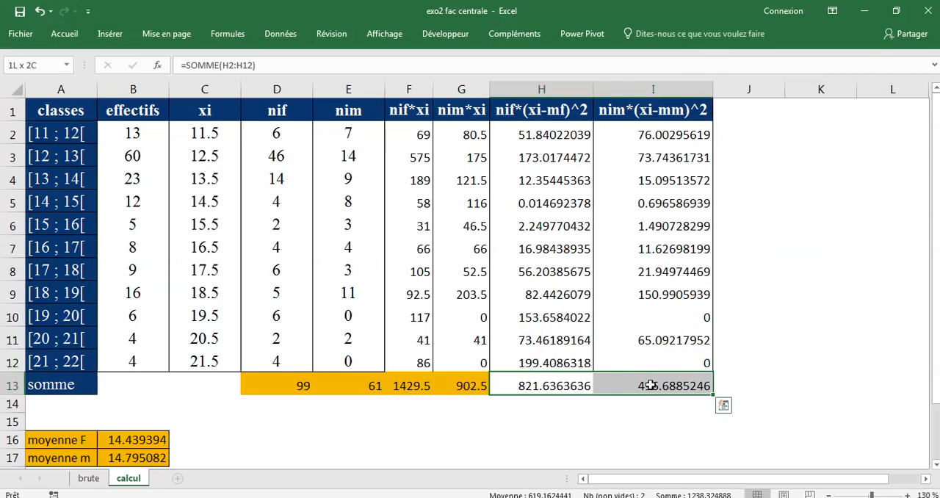
left_click(63, 34)
left_click(166, 81)
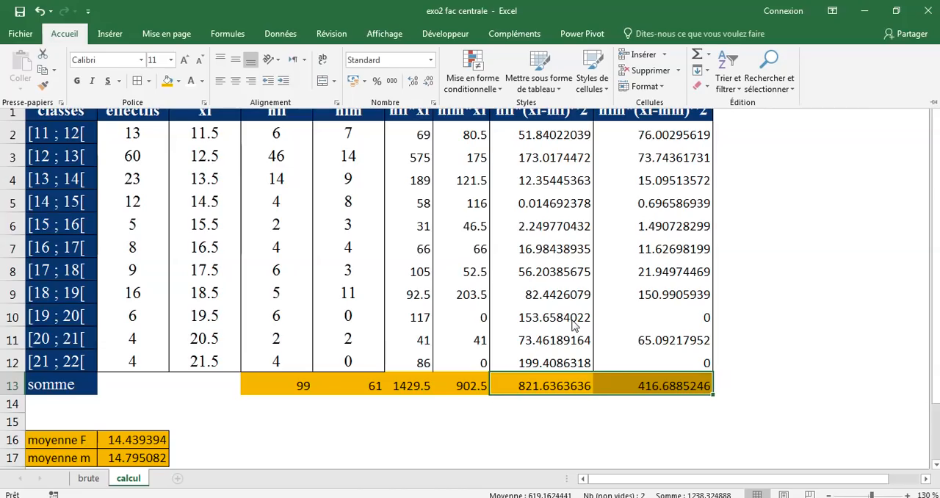
Enter the label "variance F" in A19, below the two means
scroll(167, 410, "down", 2)
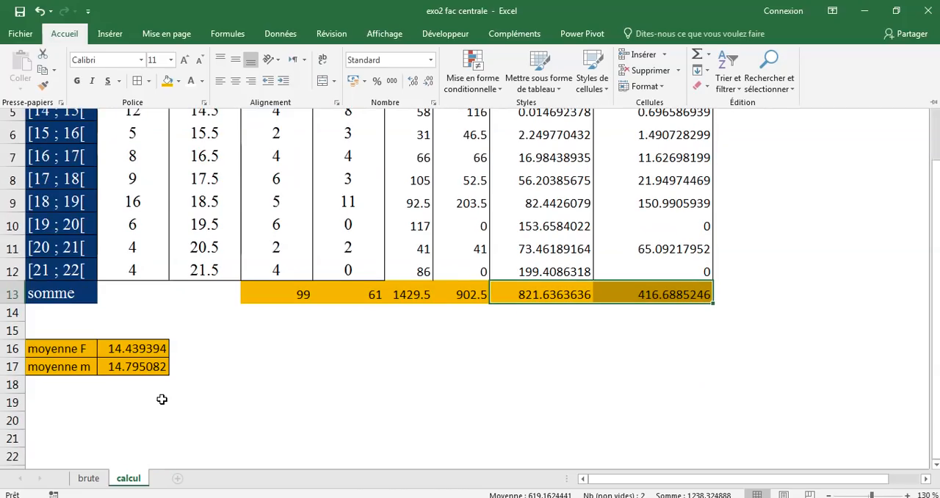
left_click(67, 405)
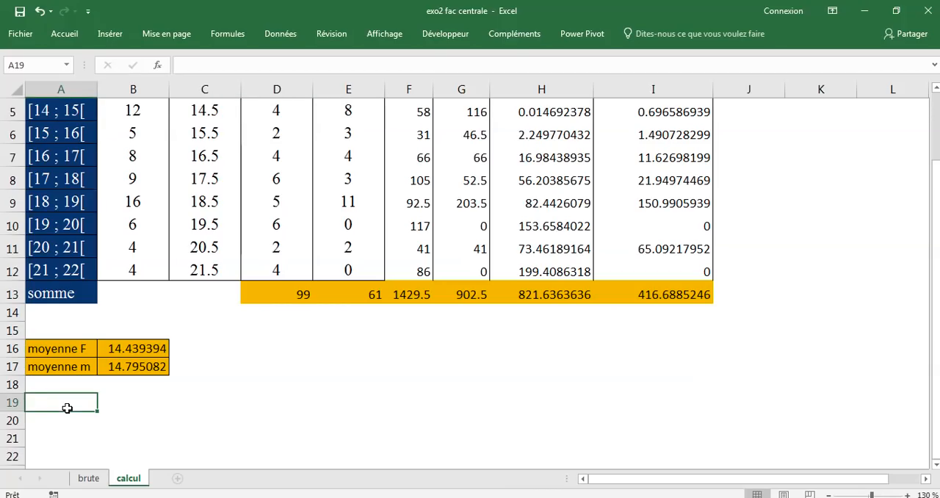
type("varai")
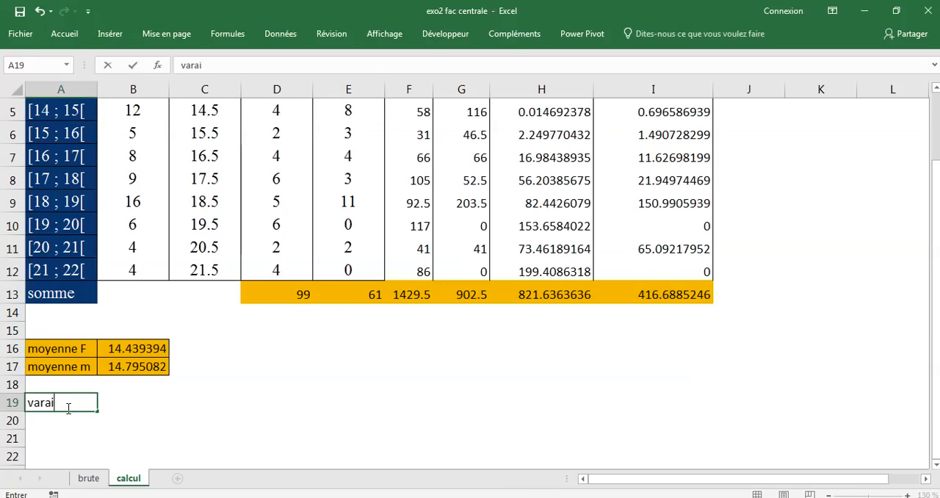
type("n")
key("BackSpace")
key("BackSpace")
key("BackSpace")
type("iance F")
key("Return")
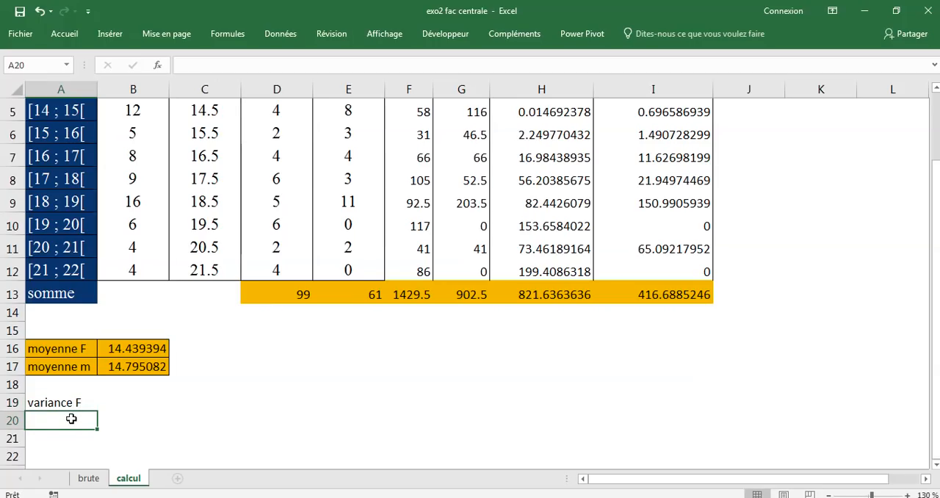
Enter the label "Variance M" in A20
type("Vara")
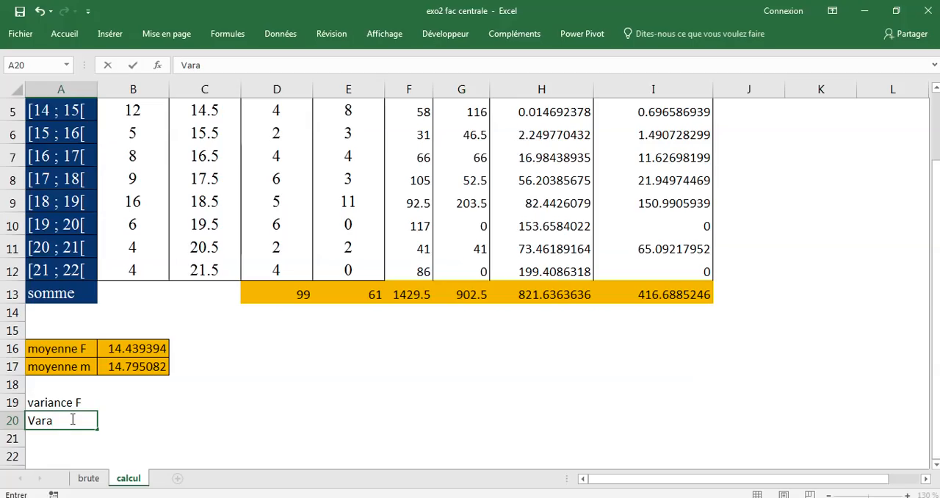
key("BackSpace")
type("iance")
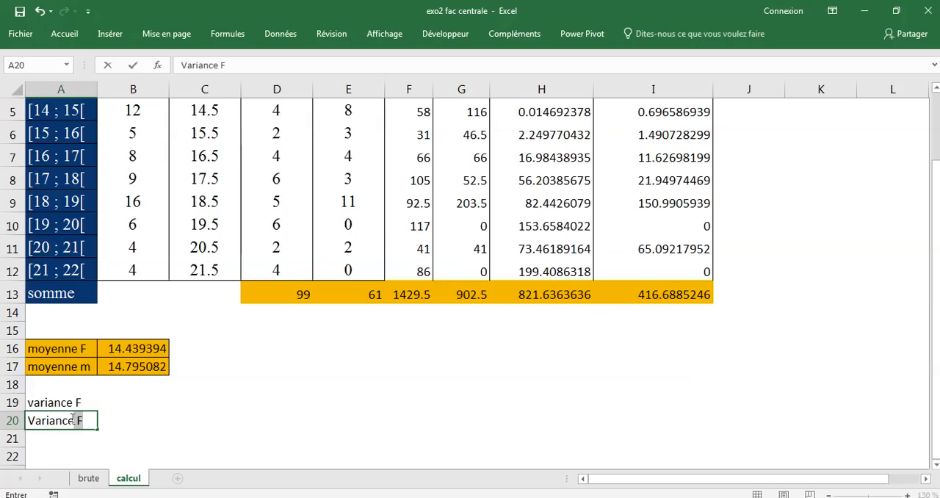
type(" M")
key("Return")
Switch to the PowerPoint presentation to review the full variance formula, and return to the Excel workbook
left_click(87, 405)
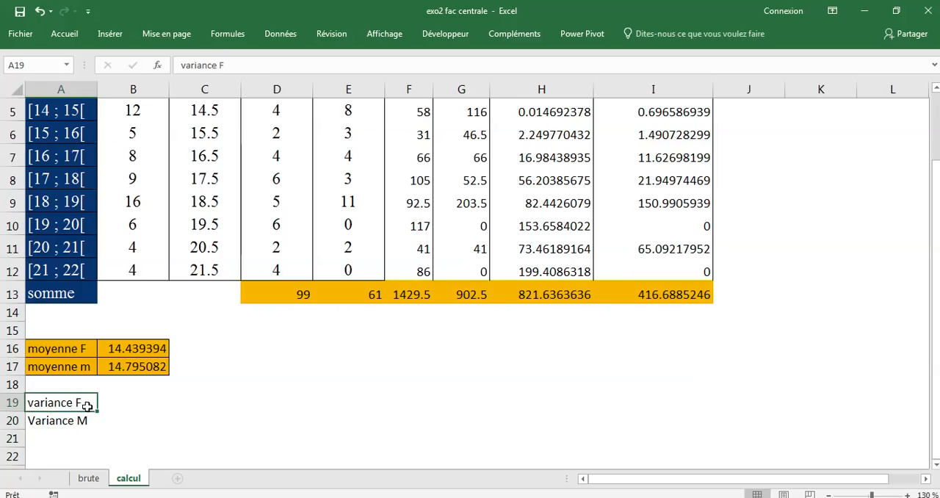
left_click(84, 419)
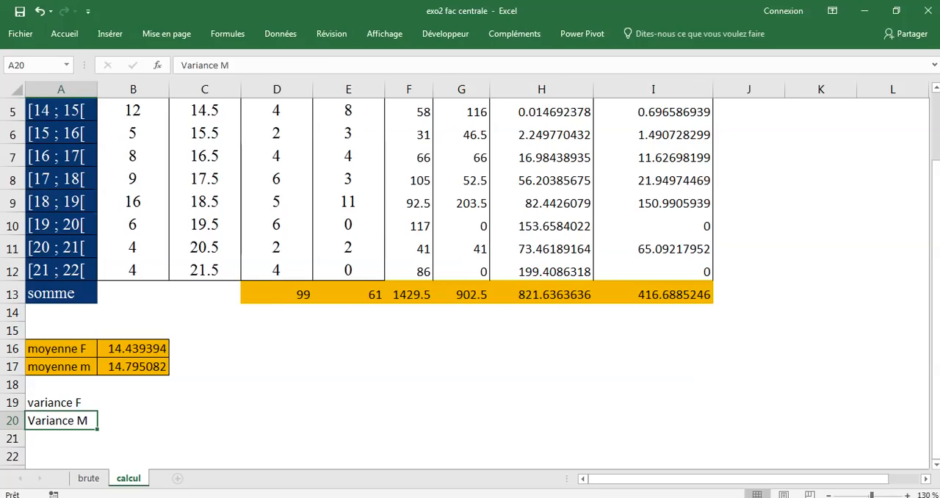
key("alt+Tab")
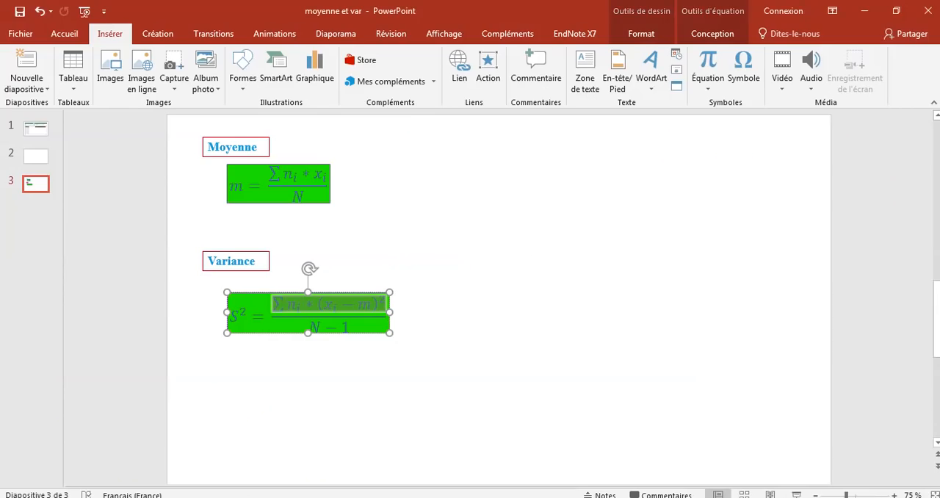
left_click(453, 285)
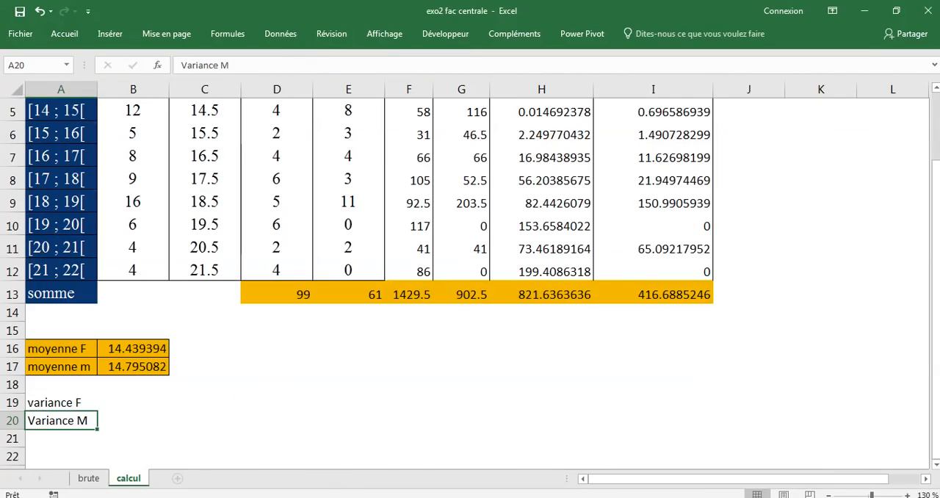
Calculate the female variance in B19 with the formula =H13/(D13-1)
left_click(126, 404)
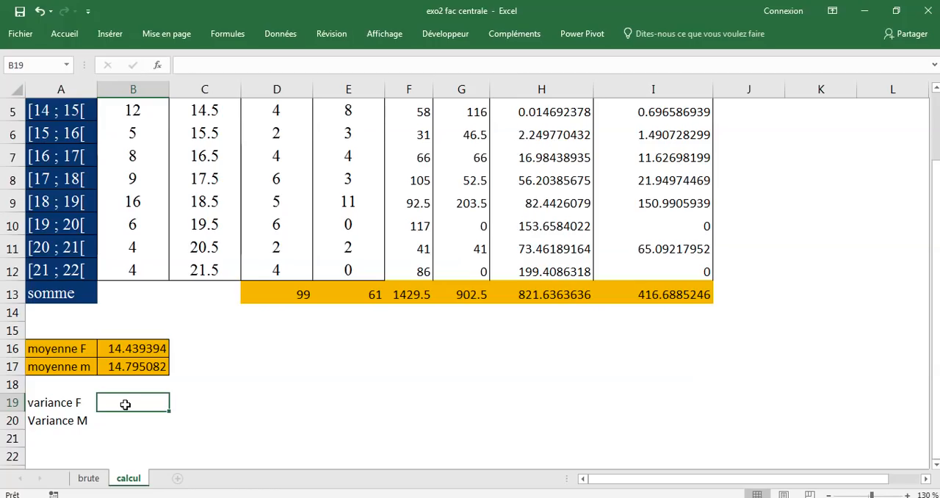
type("=")
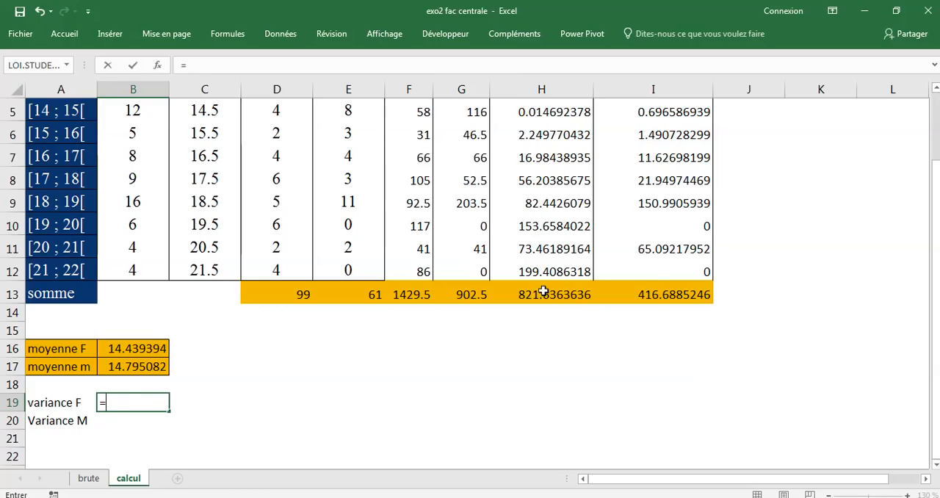
scroll(549, 294, "up", 2)
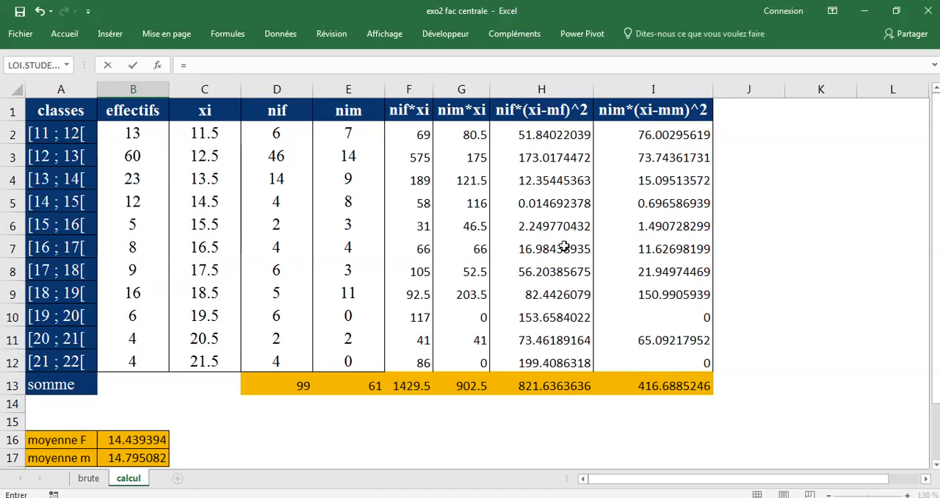
scroll(564, 250, "down", 1)
left_click(552, 321)
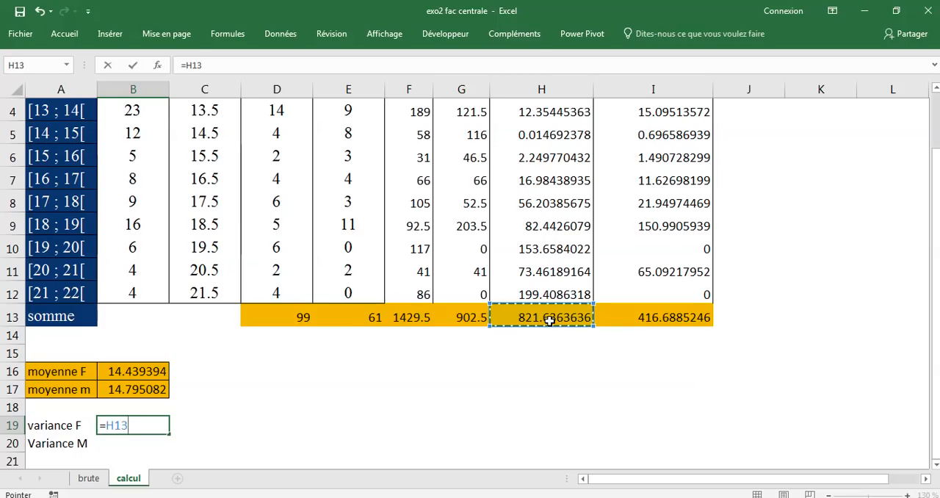
type("/(")
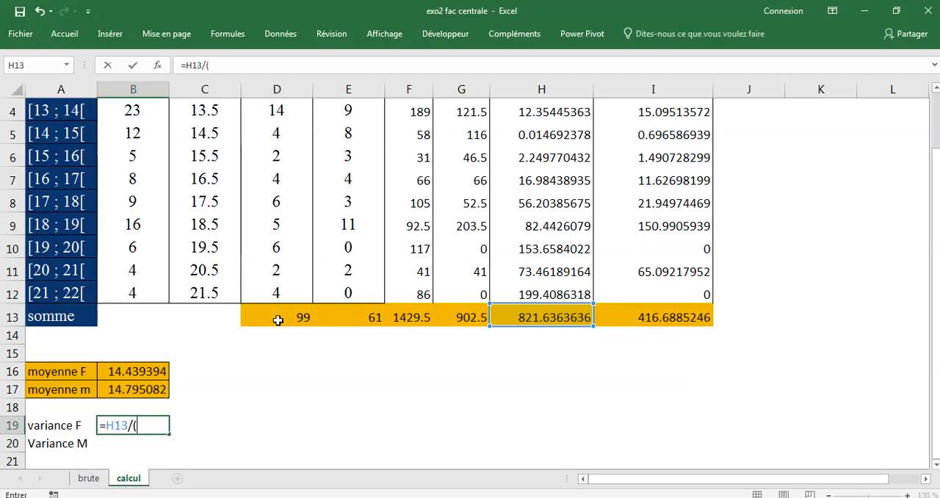
left_click(280, 319)
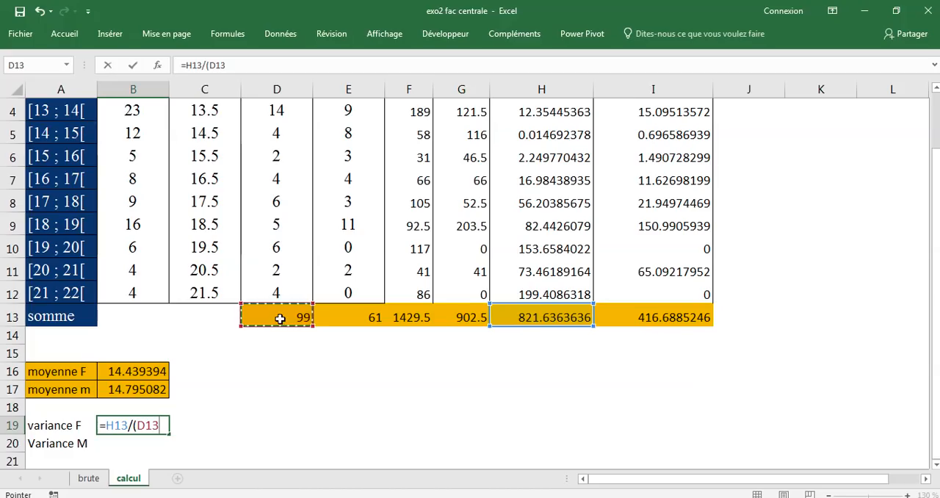
type("-")
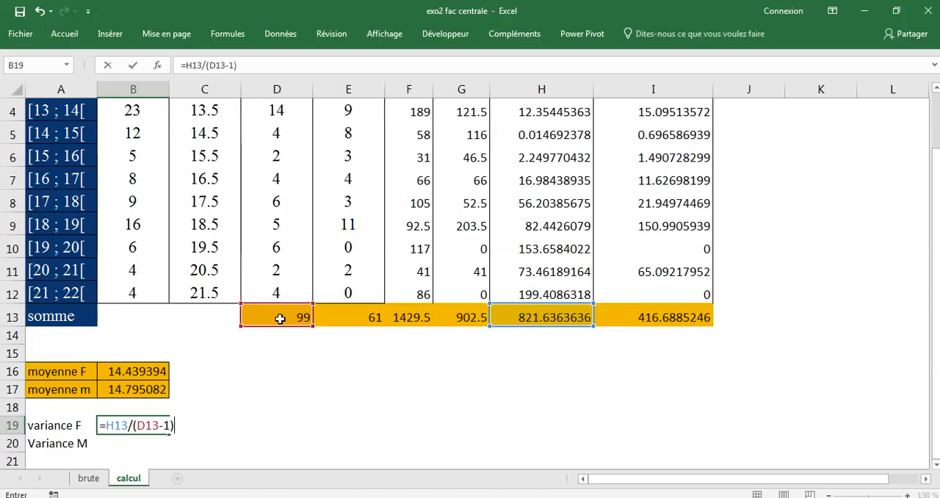
type("1)")
key("Return")
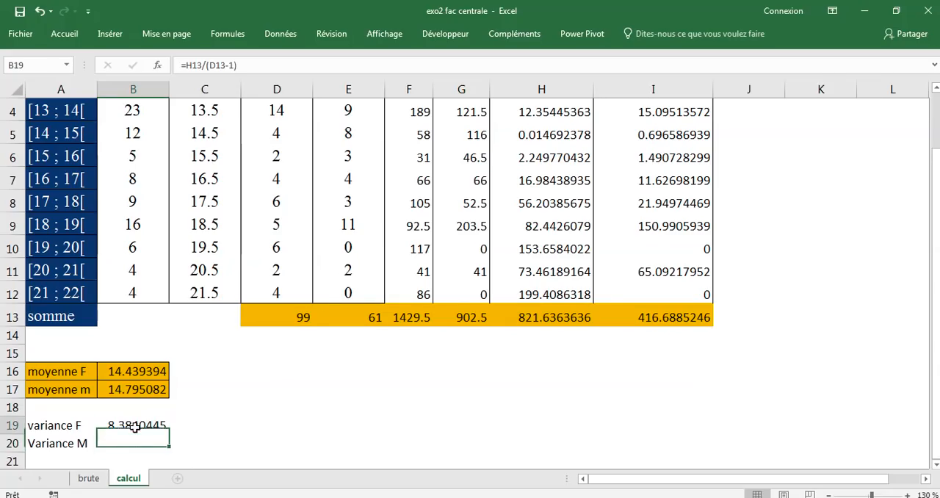
left_click(135, 428)
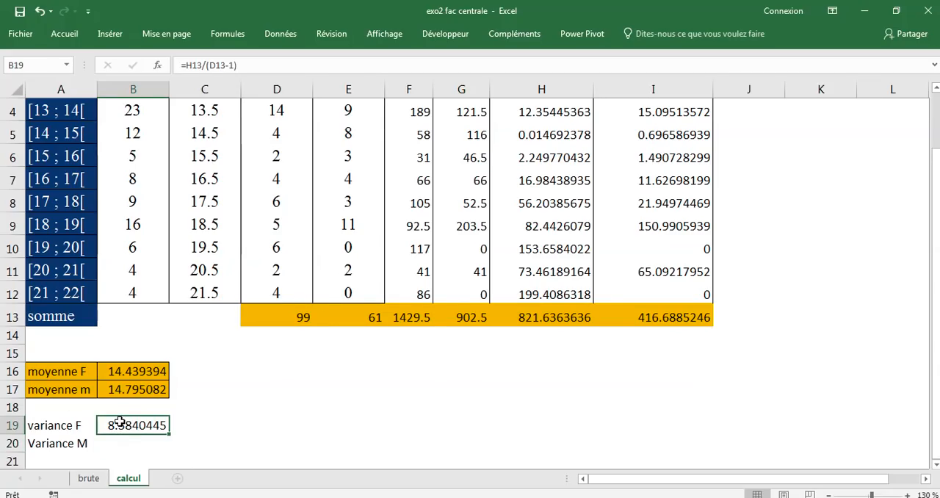
Calculate the male variance in B20 with the formula =I13/(E13-1)
left_click(123, 439)
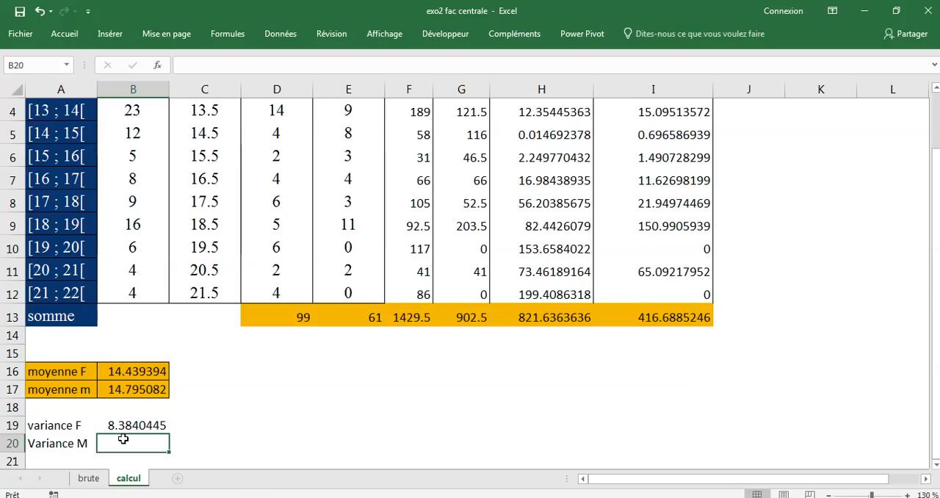
type("=")
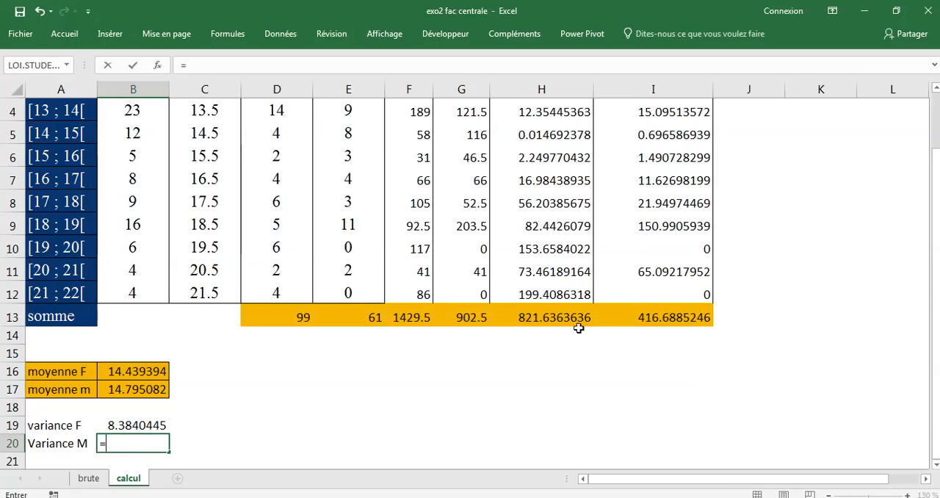
scroll(670, 316, "up", 1)
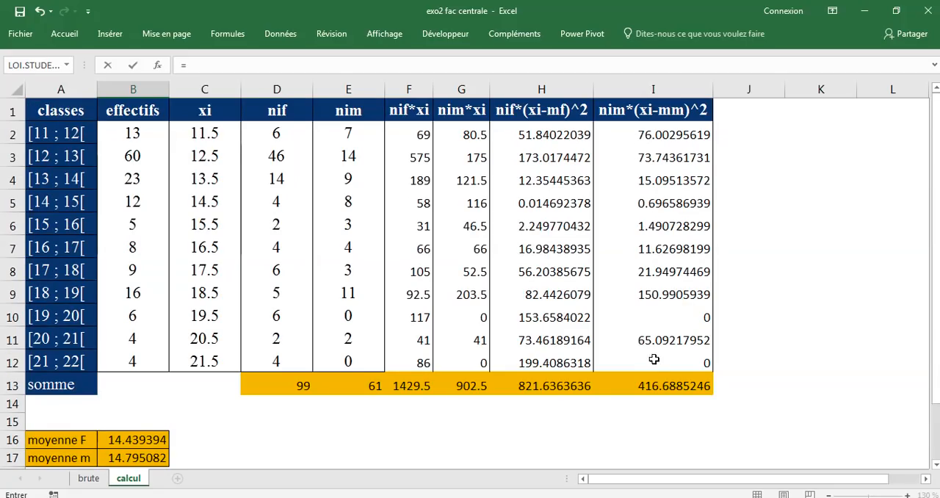
left_click(651, 391)
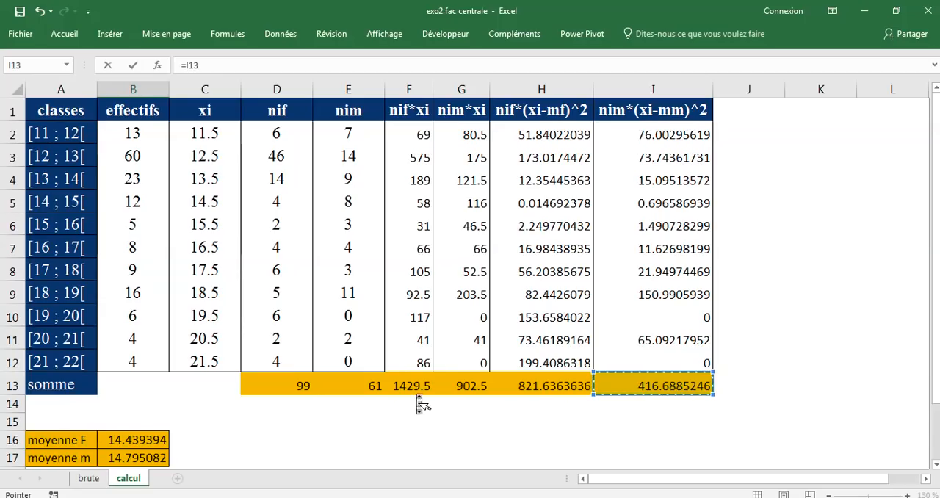
scroll(419, 404, "down", 1)
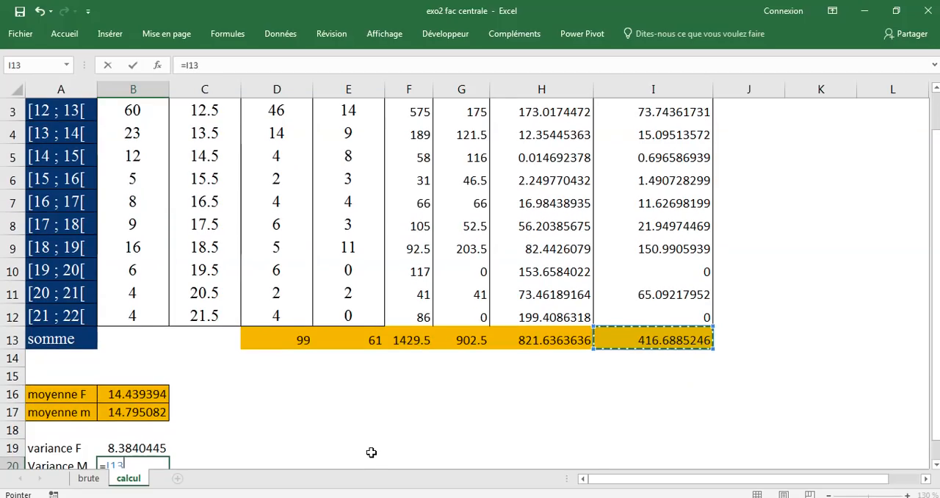
type("/")
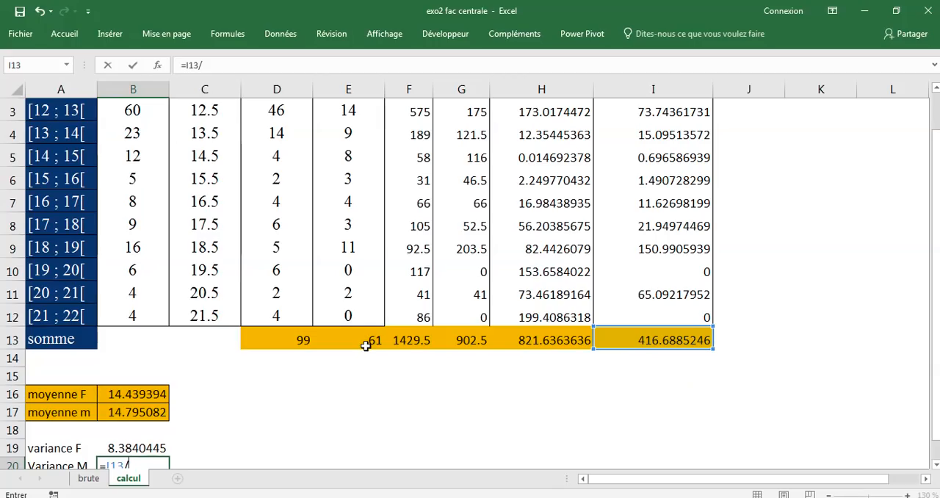
type("(")
left_click(354, 337)
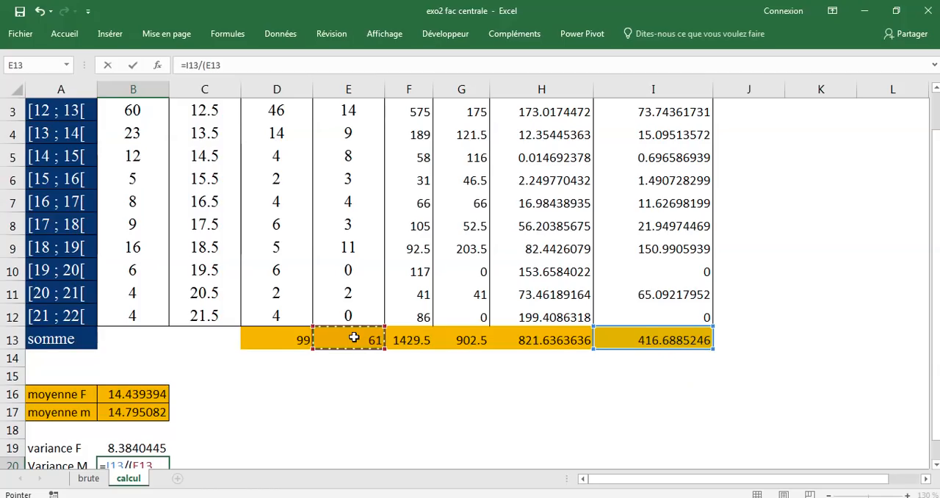
scroll(354, 337, "down", 1)
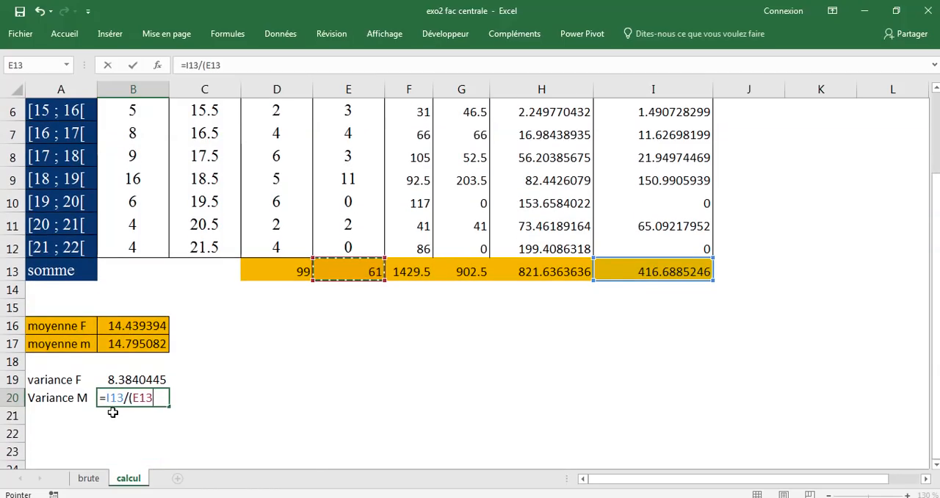
type("-")
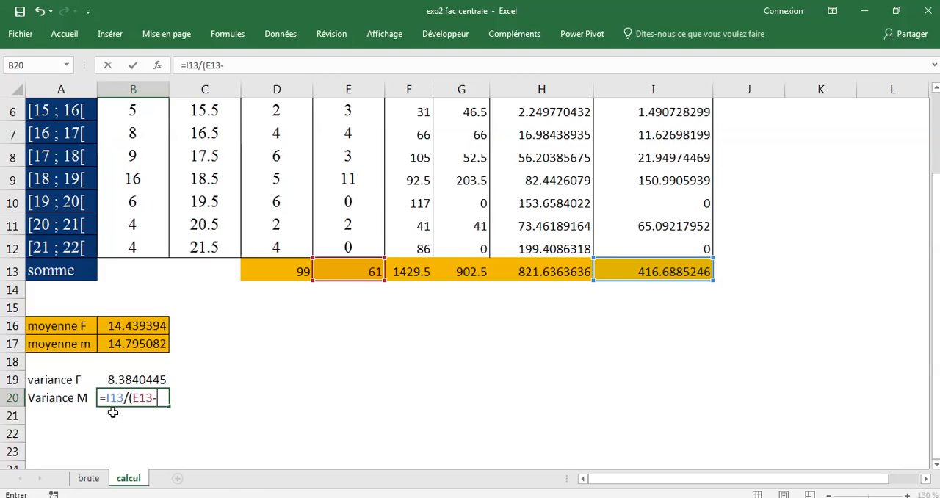
type("1")
left_click(133, 66)
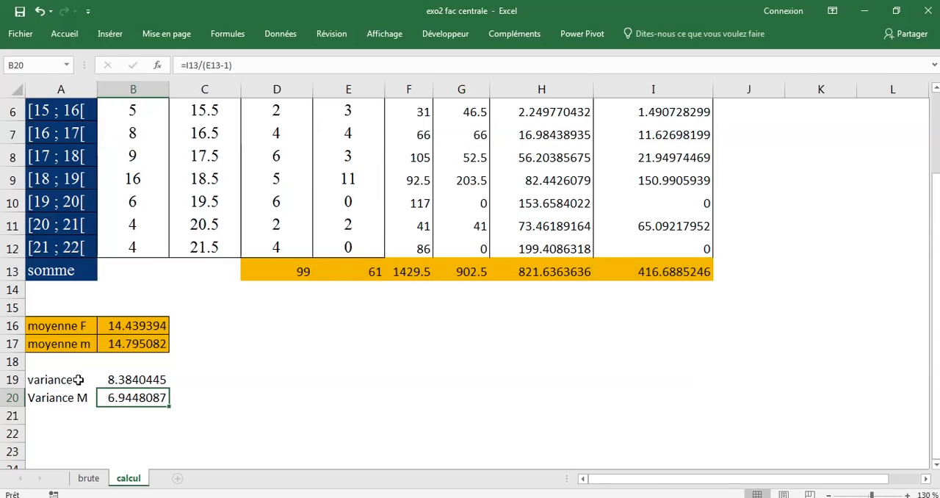
Apply all borders and a dark orange fill to the variance labels and results in A19:B20
left_click_drag(78, 380, 106, 399)
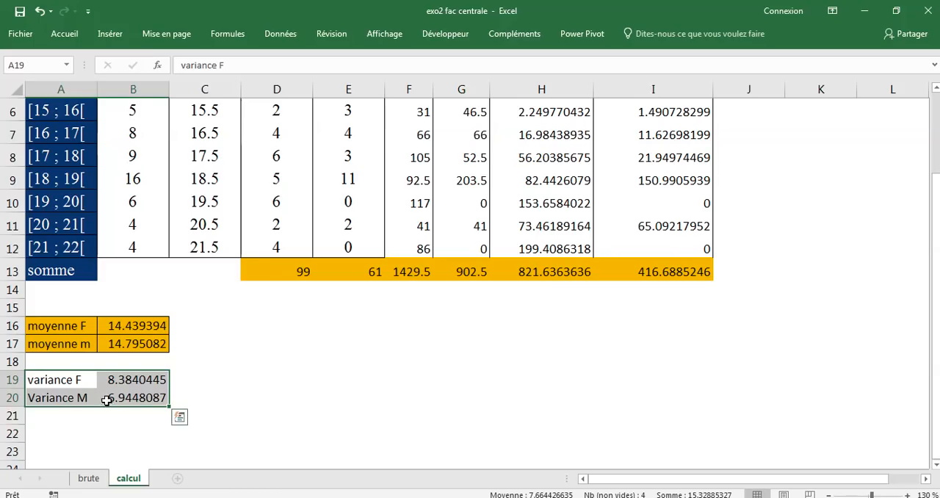
left_click(64, 34)
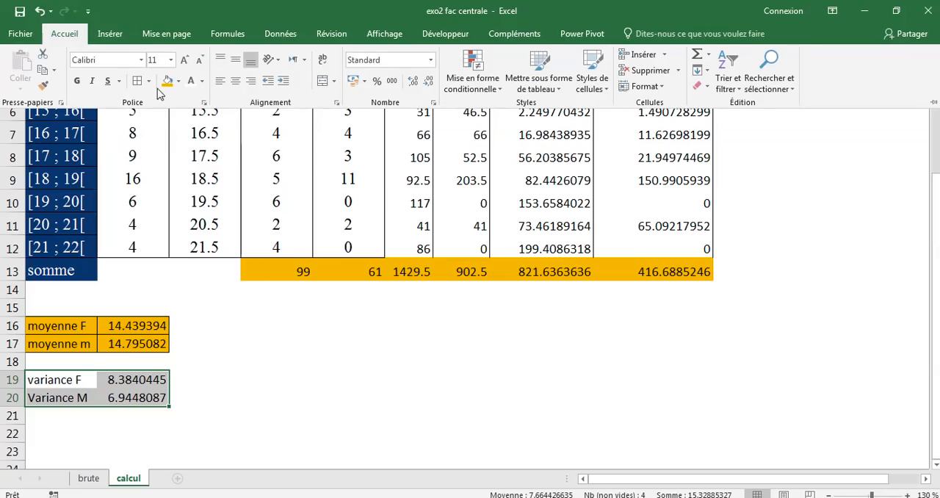
left_click(148, 81)
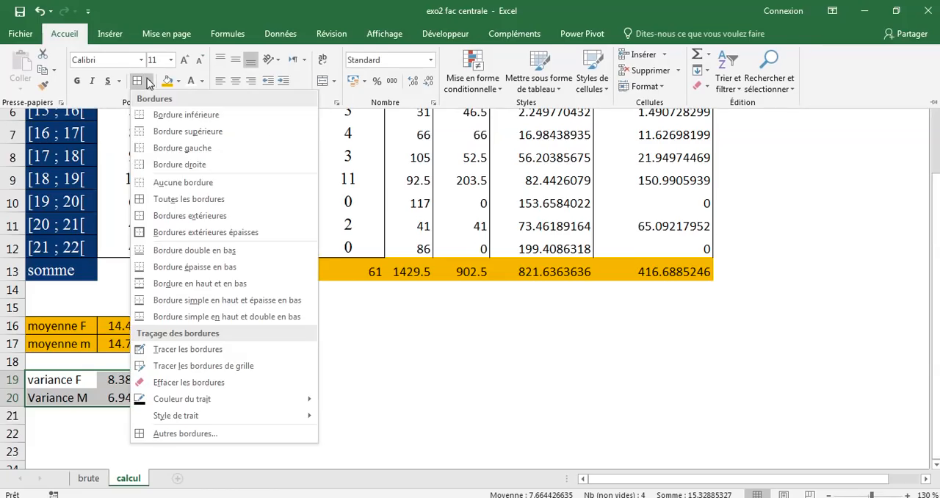
left_click(152, 202)
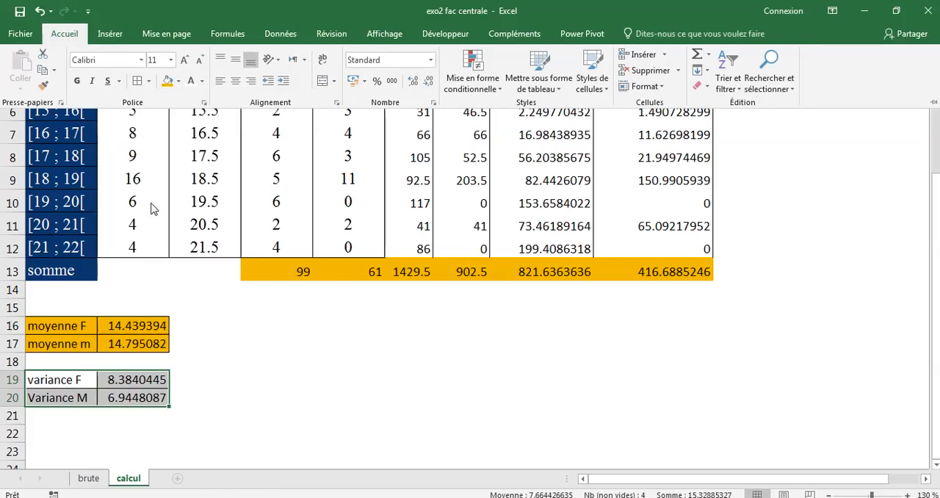
left_click(179, 81)
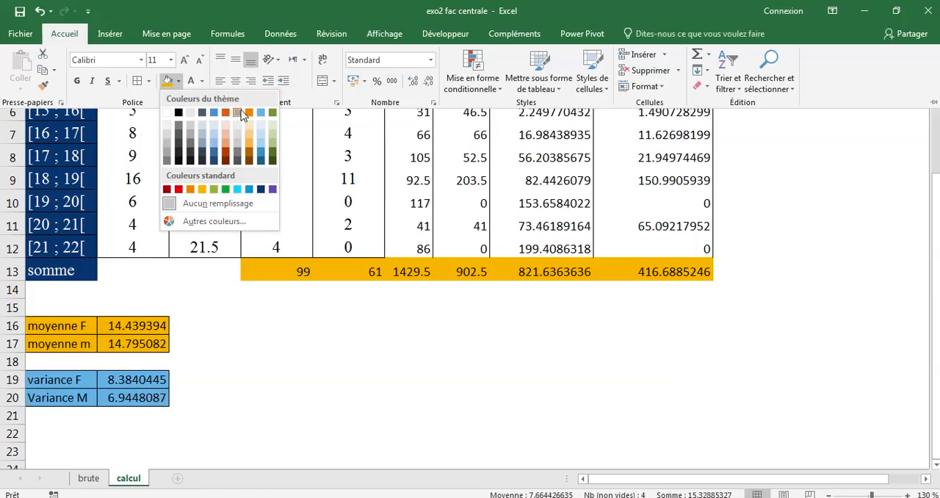
left_click(225, 150)
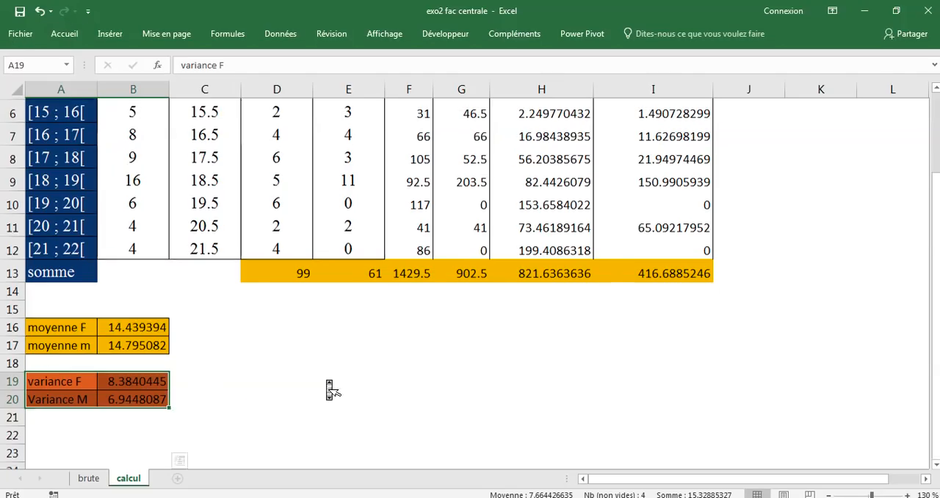
Review the calculation table and check the formulas behind the female mean in B16 and the male variance in B20
scroll(332, 390, "up", 2)
left_click(142, 441)
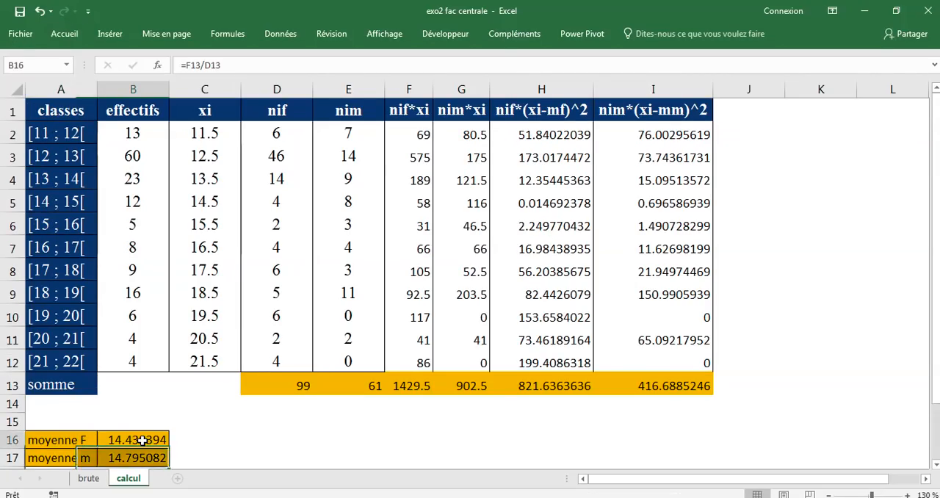
scroll(147, 442, "down", 2)
left_click(114, 460)
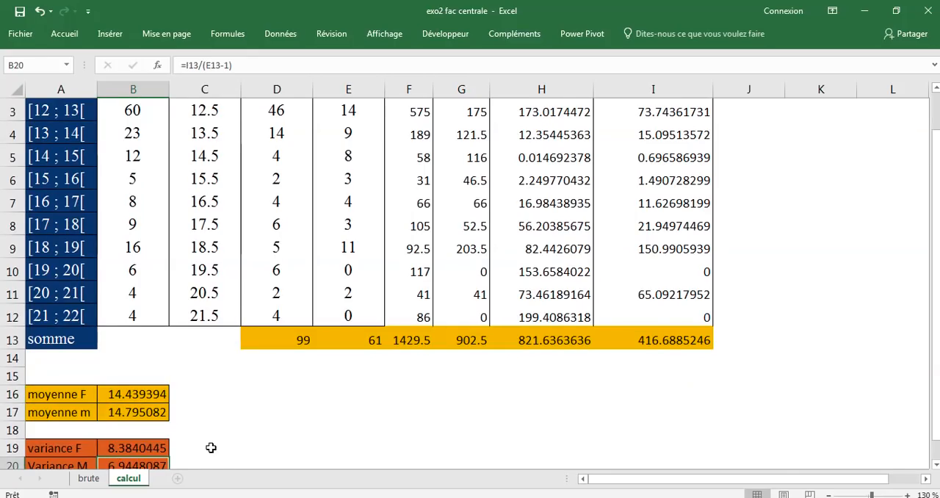
scroll(211, 447, "down", 2)
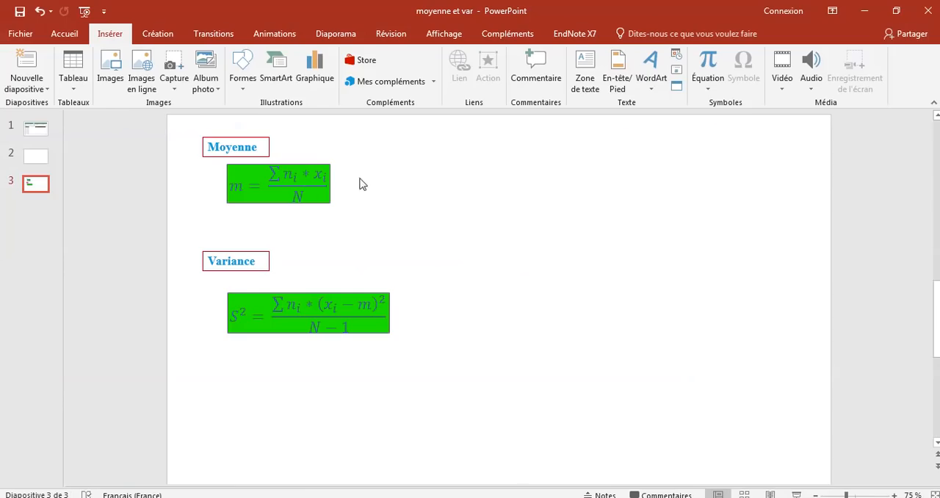